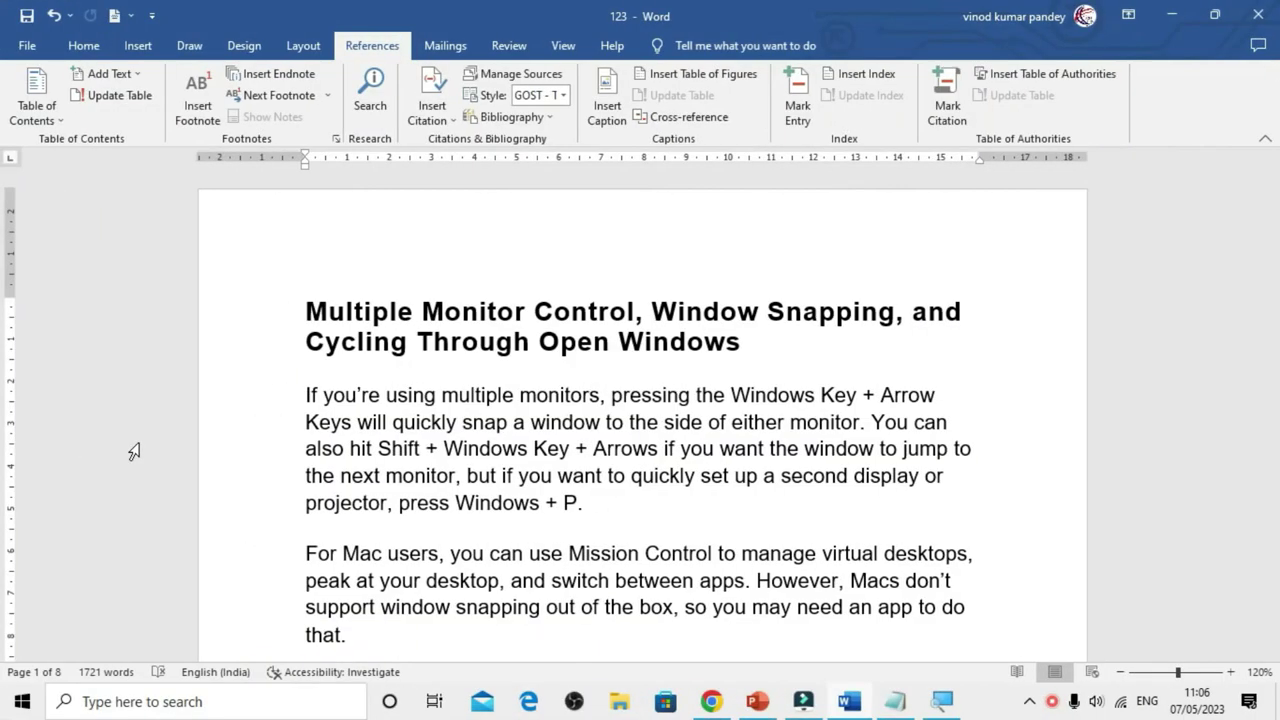
# Step: Scroll through the eight pages and return to the Shortcut section with the GST table
pyautogui.scroll(-5, 398, 470)
pyautogui.scroll(-5, 398, 470)
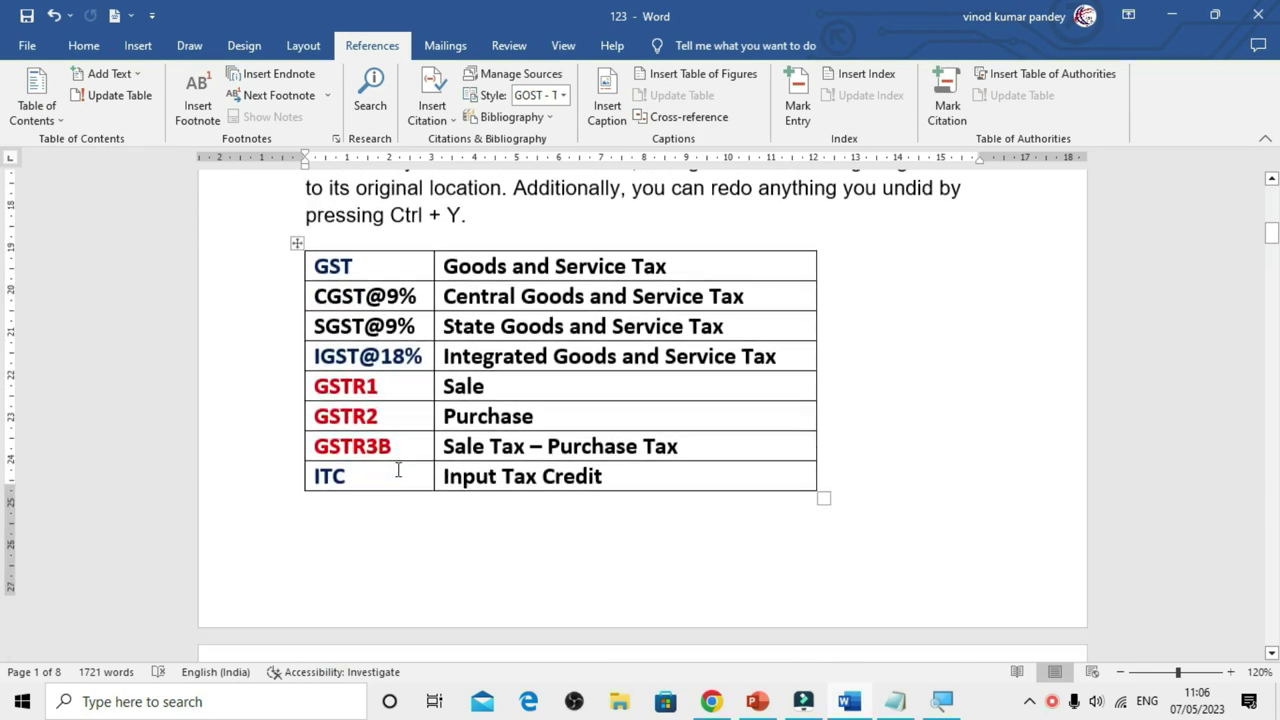
pyautogui.scroll(-5, 566, 425)
pyautogui.scroll(-5, 566, 427)
pyautogui.scroll(-5, 566, 428)
pyautogui.scroll(-5, 566, 428)
pyautogui.scroll(3, 565, 430)
pyautogui.scroll(-4, 565, 430)
pyautogui.scroll(-3, 565, 430)
pyautogui.scroll(-3, 565, 430)
pyautogui.scroll(-3, 566, 430)
pyautogui.scroll(-3, 566, 429)
pyautogui.scroll(-3, 566, 429)
pyautogui.scroll(-3, 566, 428)
pyautogui.scroll(2, 566, 428)
pyautogui.scroll(4, 566, 428)
pyautogui.scroll(3, 566, 428)
pyautogui.scroll(2, 566, 428)
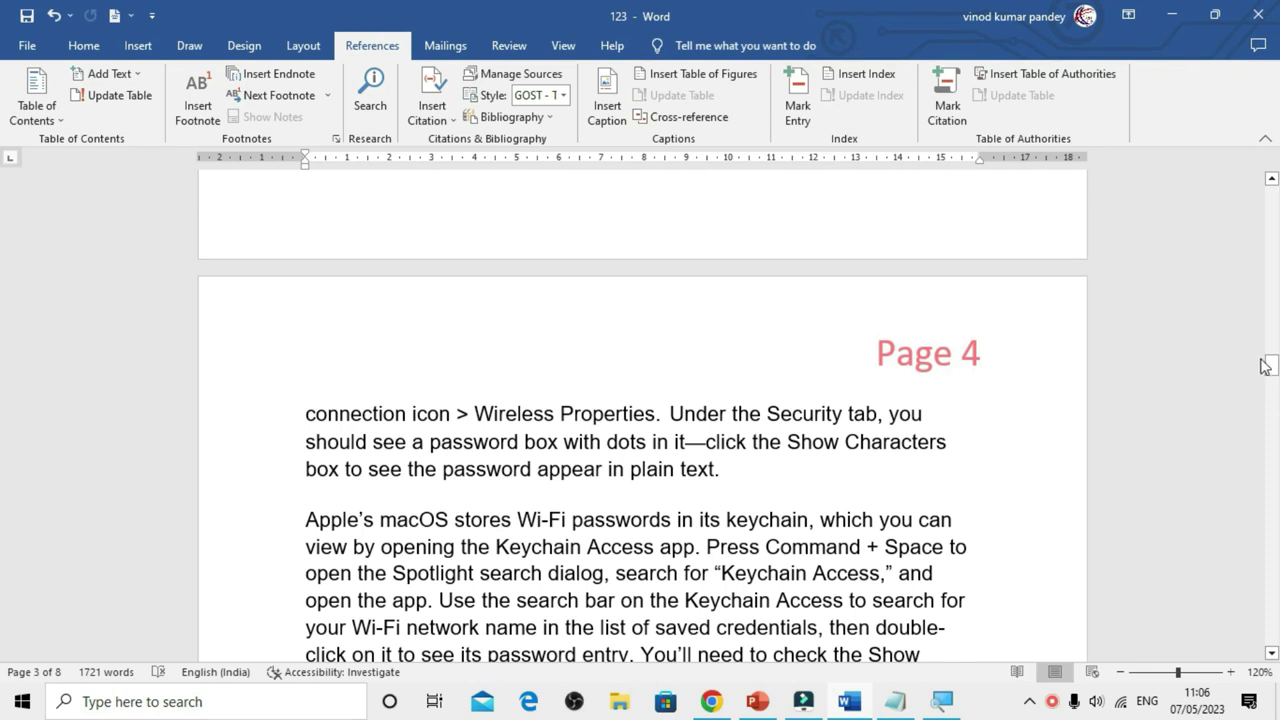
pyautogui.moveTo(1264, 366); pyautogui.dragTo(1267, 228)
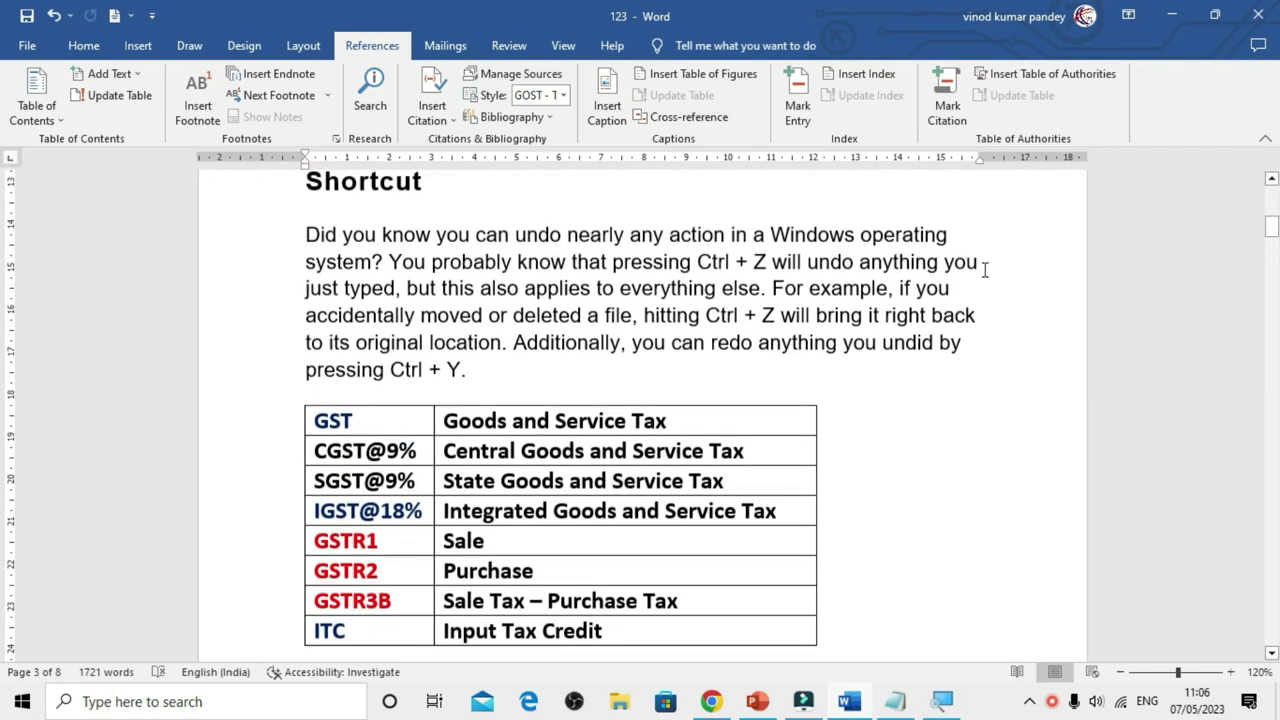
# Step: Select the whole GST table and open its caption settings, proposing Table 1
pyautogui.click(368, 430)
pyautogui.click(298, 400)
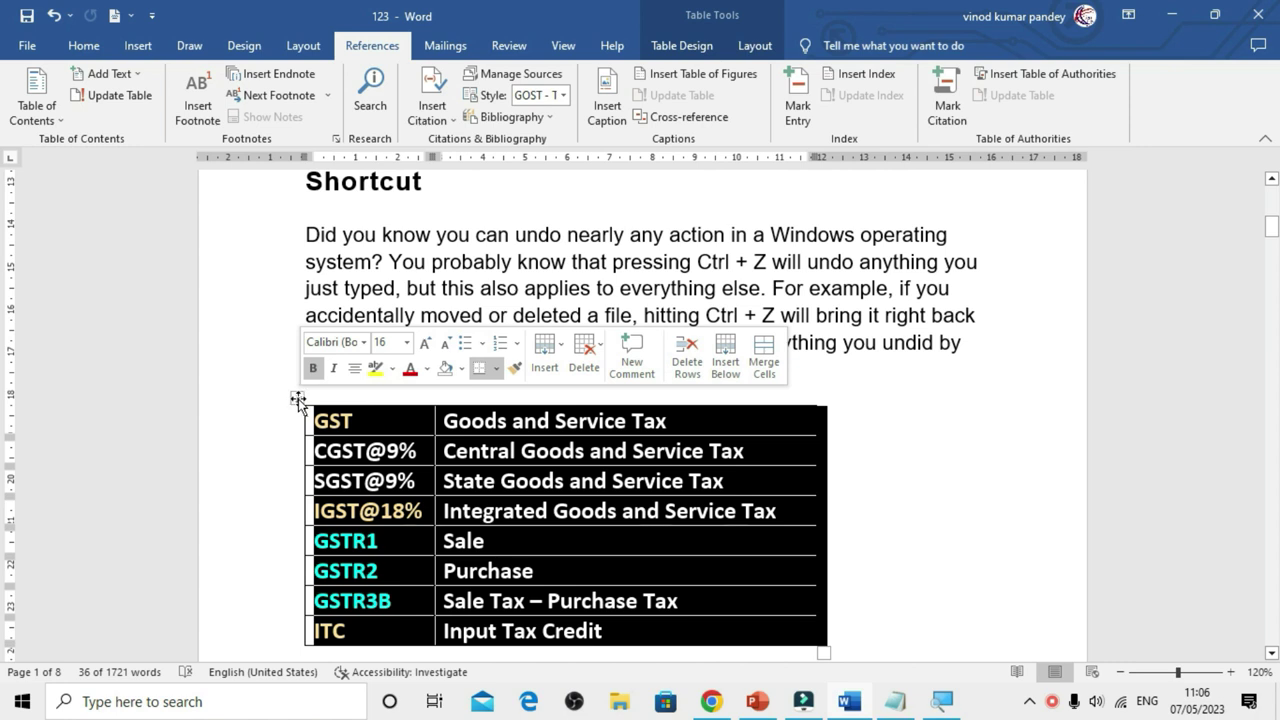
pyautogui.rightClick(298, 400)
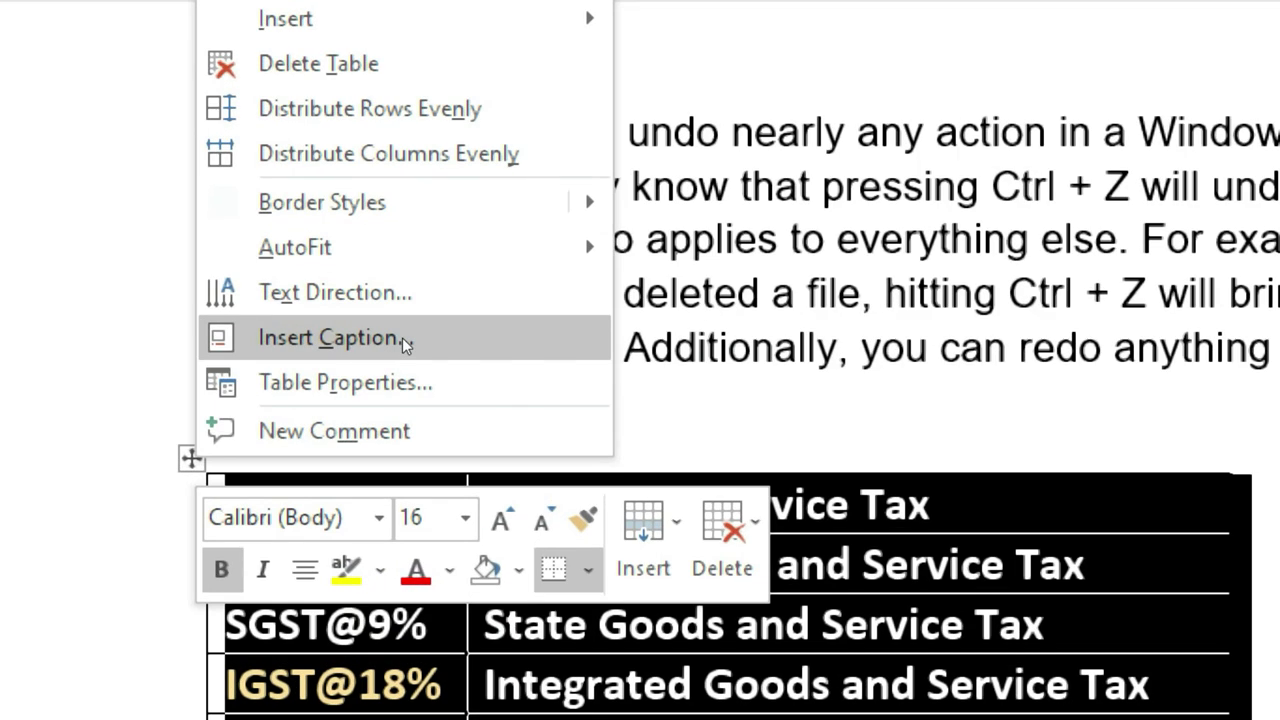
pyautogui.click(402, 337)
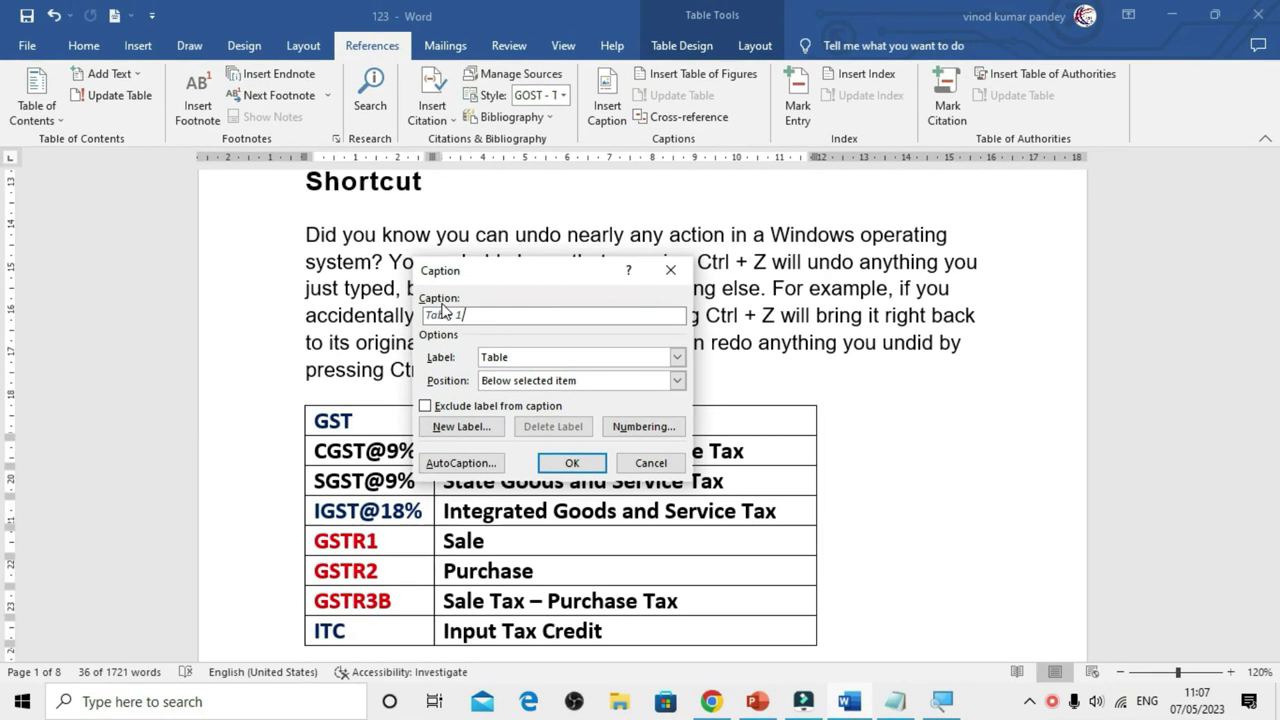
# Step: Reopen the caption settings from References and keep Table as the caption label
pyautogui.press('Return')
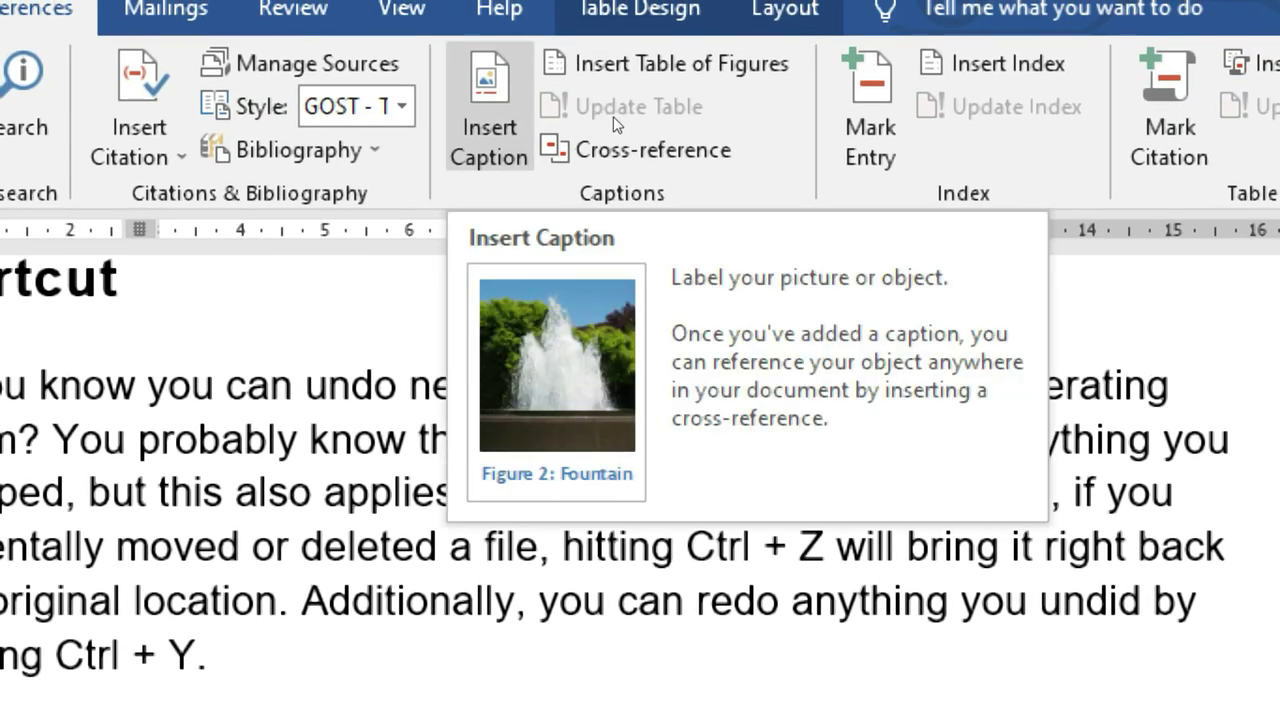
pyautogui.click(612, 110)
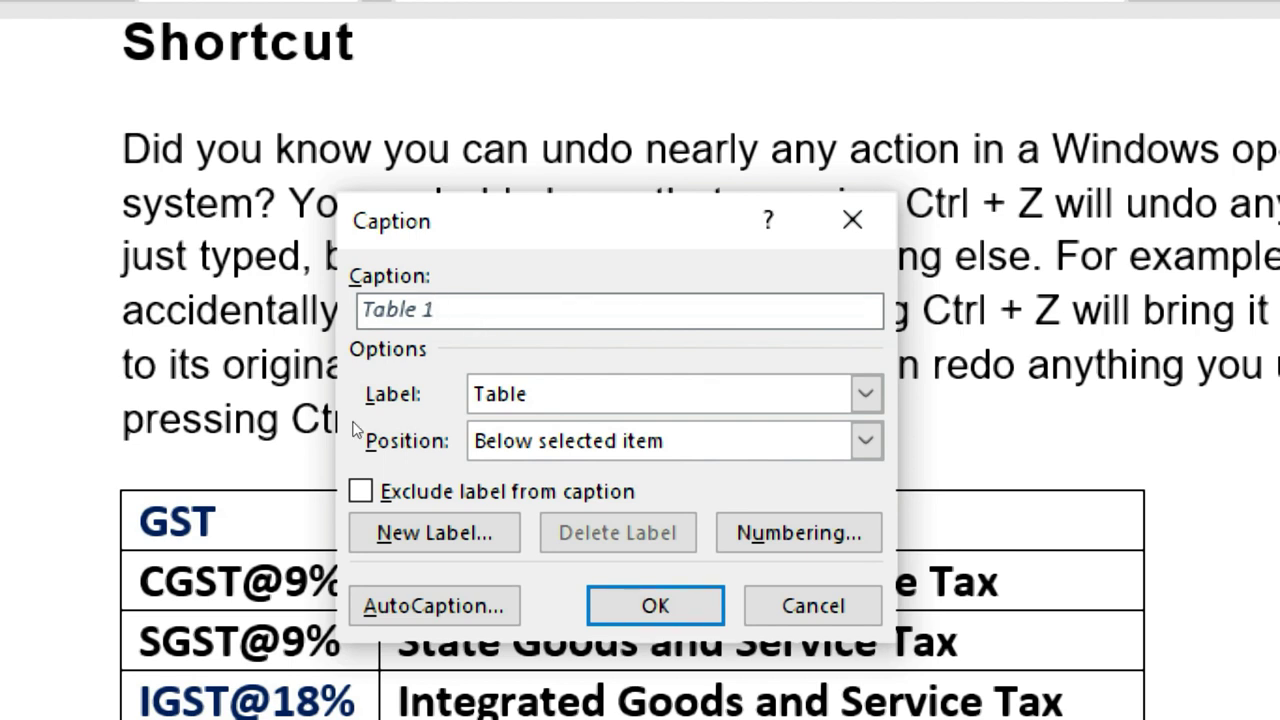
pyautogui.click(610, 321)
pyautogui.click(675, 365)
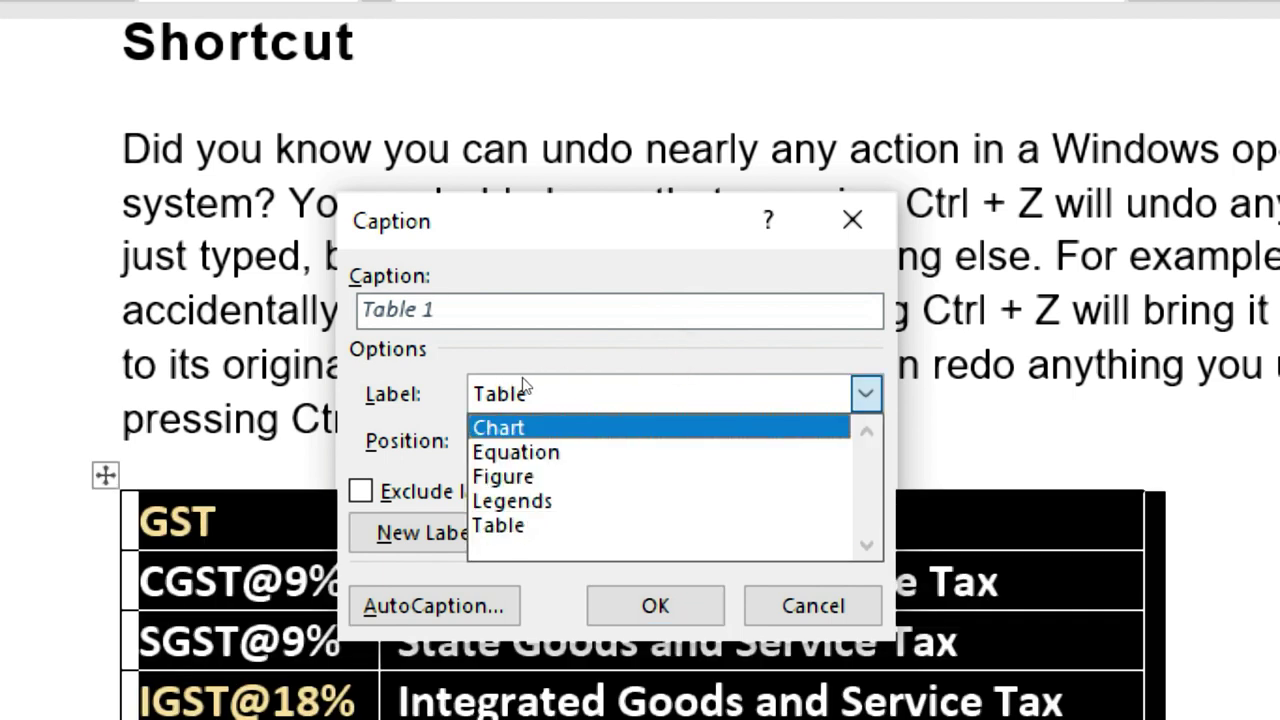
pyautogui.press('Down')
pyautogui.press('Down')
pyautogui.press('Down')
pyautogui.press('Down')
pyautogui.press('Down')
pyautogui.press('Down')
pyautogui.press('Down')
pyautogui.press('Return')
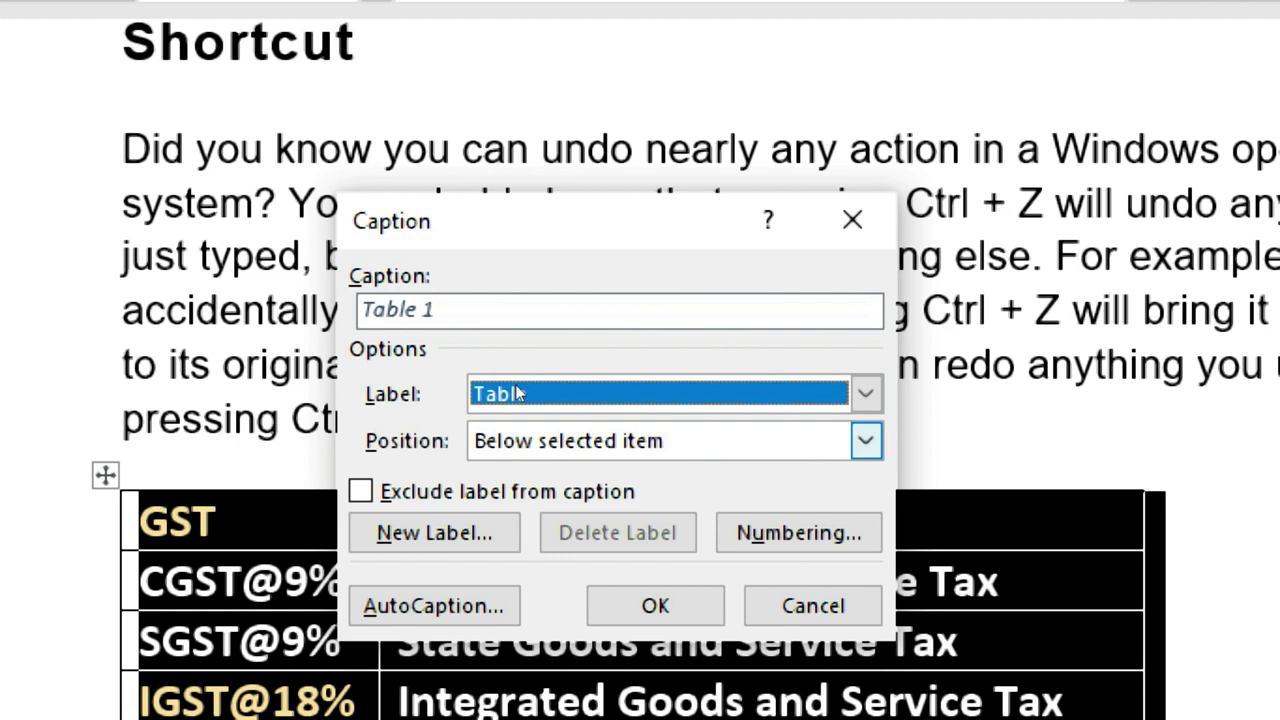
# Step: Compare Above and Below positions, keep Below selected item, and start a new label
pyautogui.press('Tab')
pyautogui.hotkey('alt', 'Down')
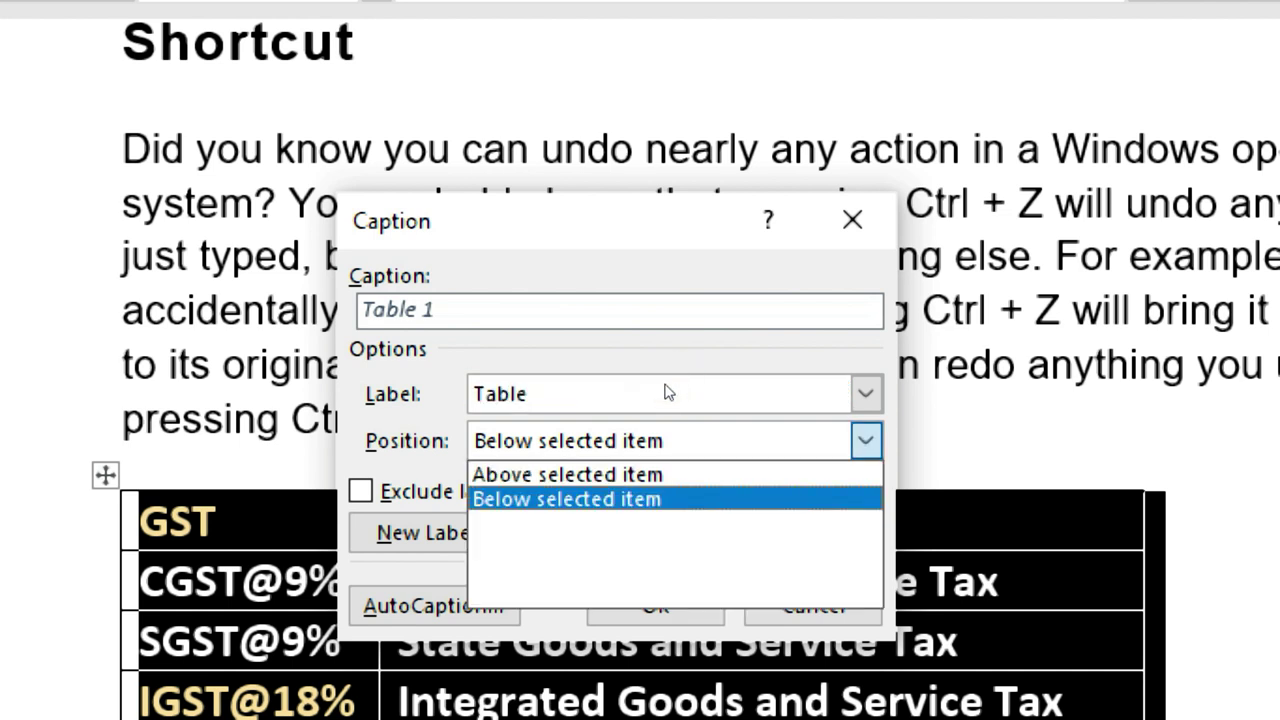
pyautogui.press('Up')
pyautogui.press('Down')
pyautogui.press('Up')
pyautogui.press('Down')
pyautogui.press('Return')
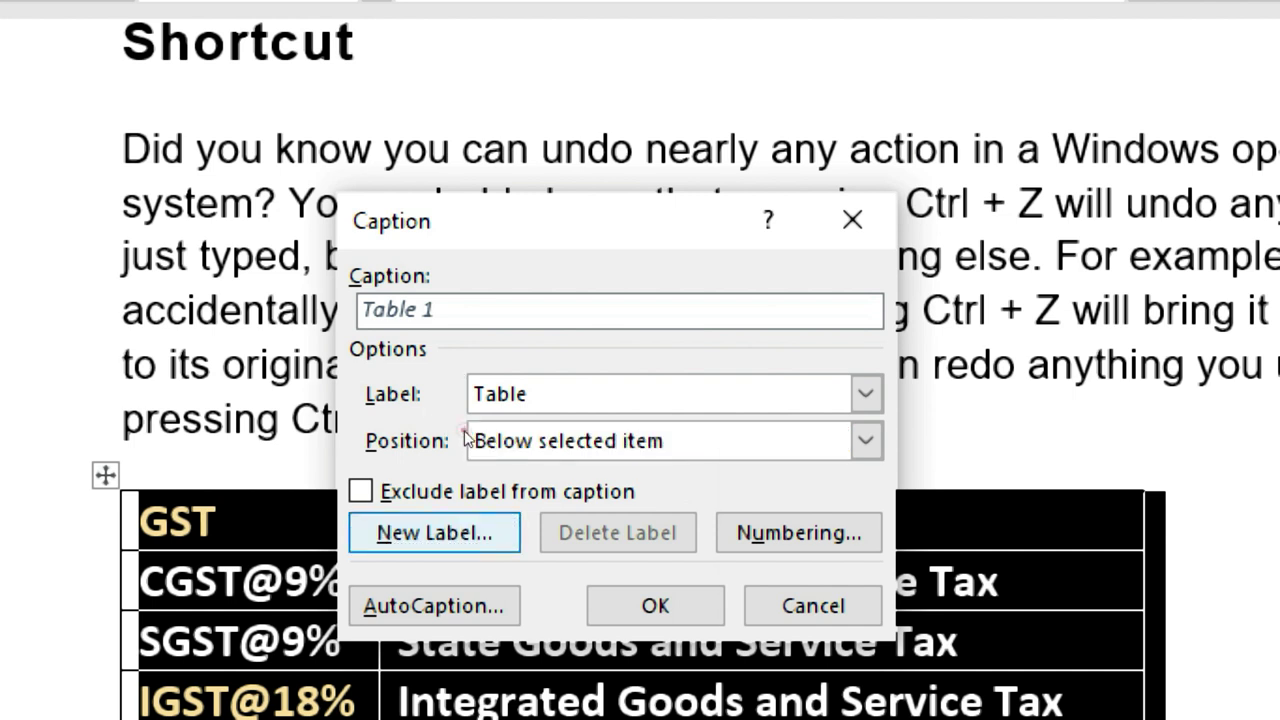
pyautogui.hotkey('alt', 'n')
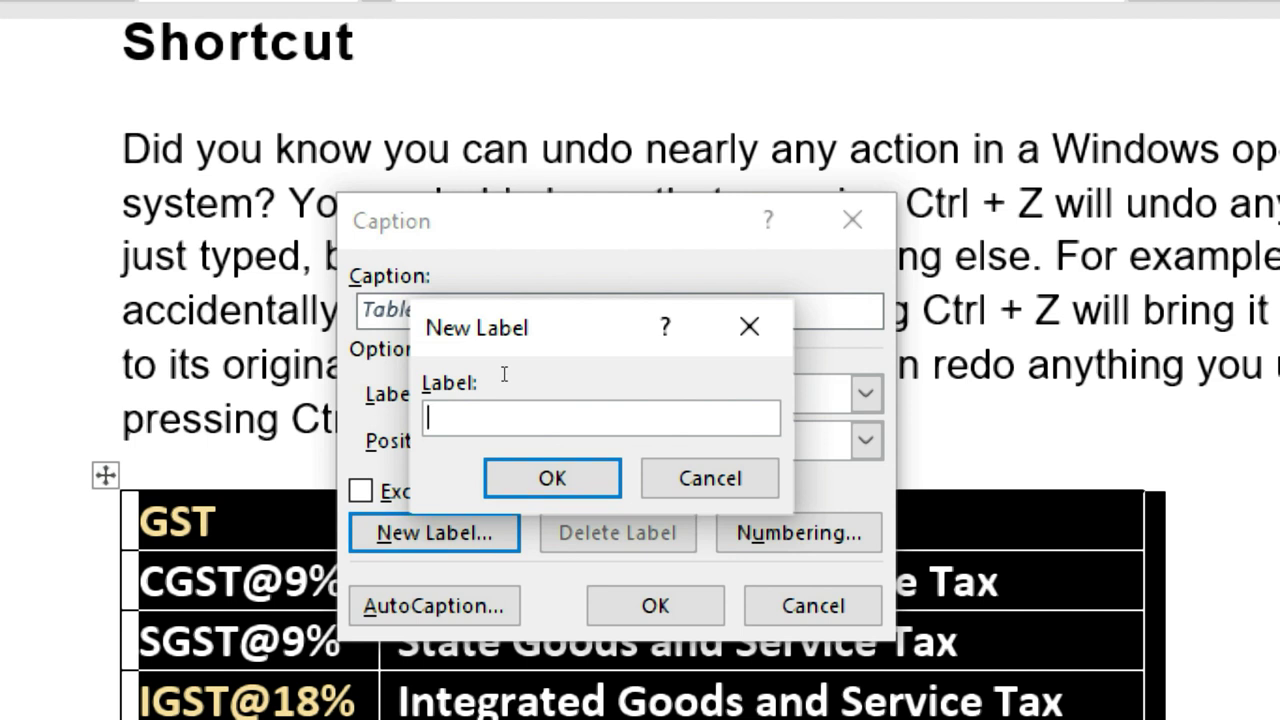
pyautogui.write('GST')
# Step: Add a custom GST caption label, check it in the Label list, then delete it
pyautogui.press('Return')
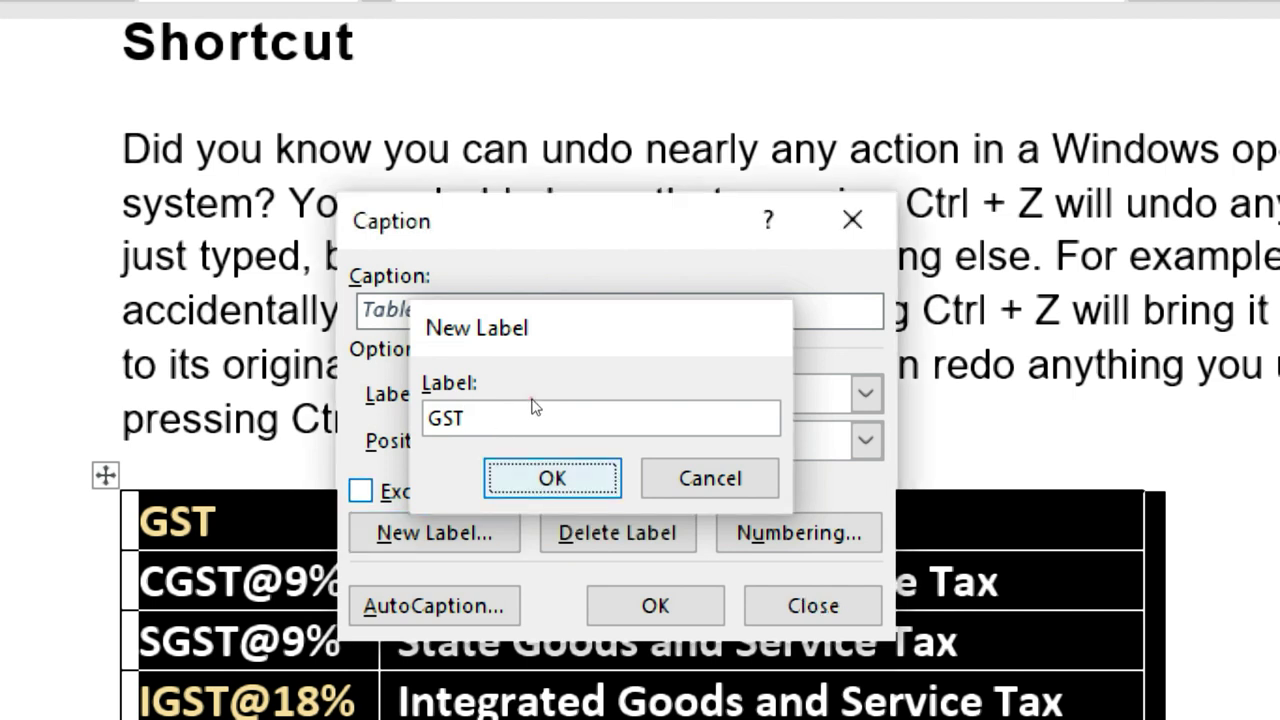
pyautogui.click(682, 385)
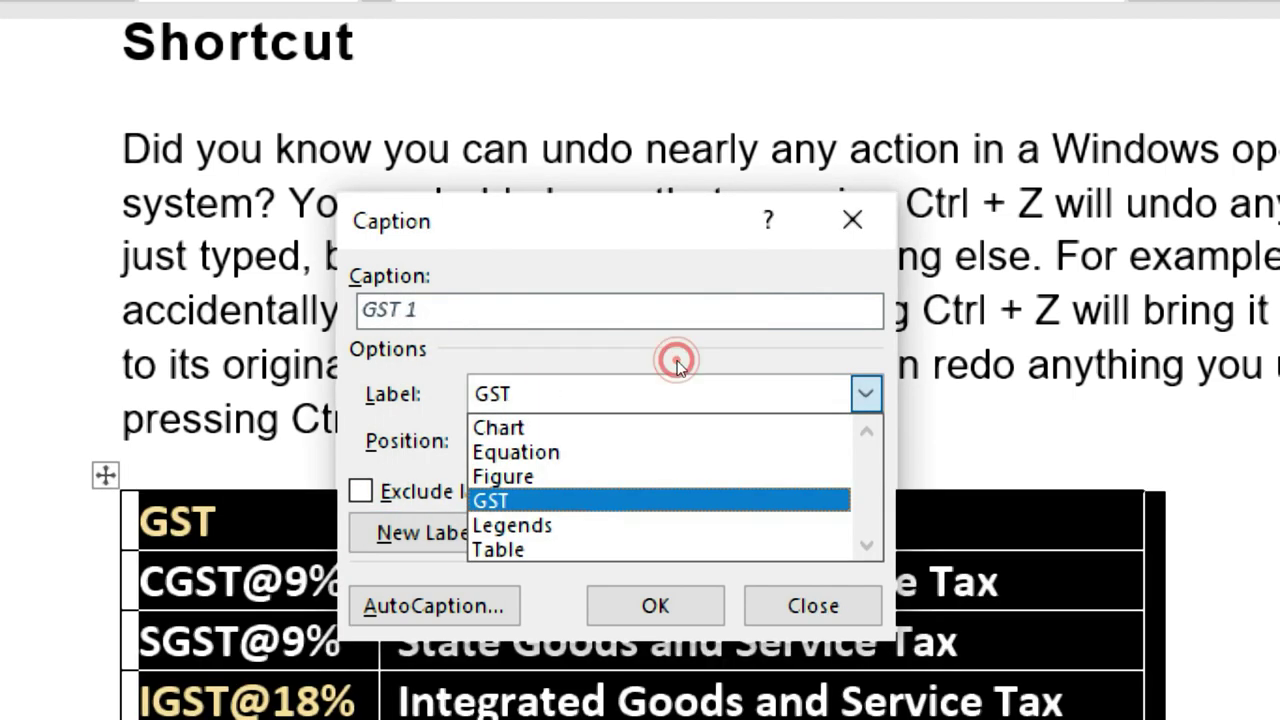
pyautogui.click(517, 406)
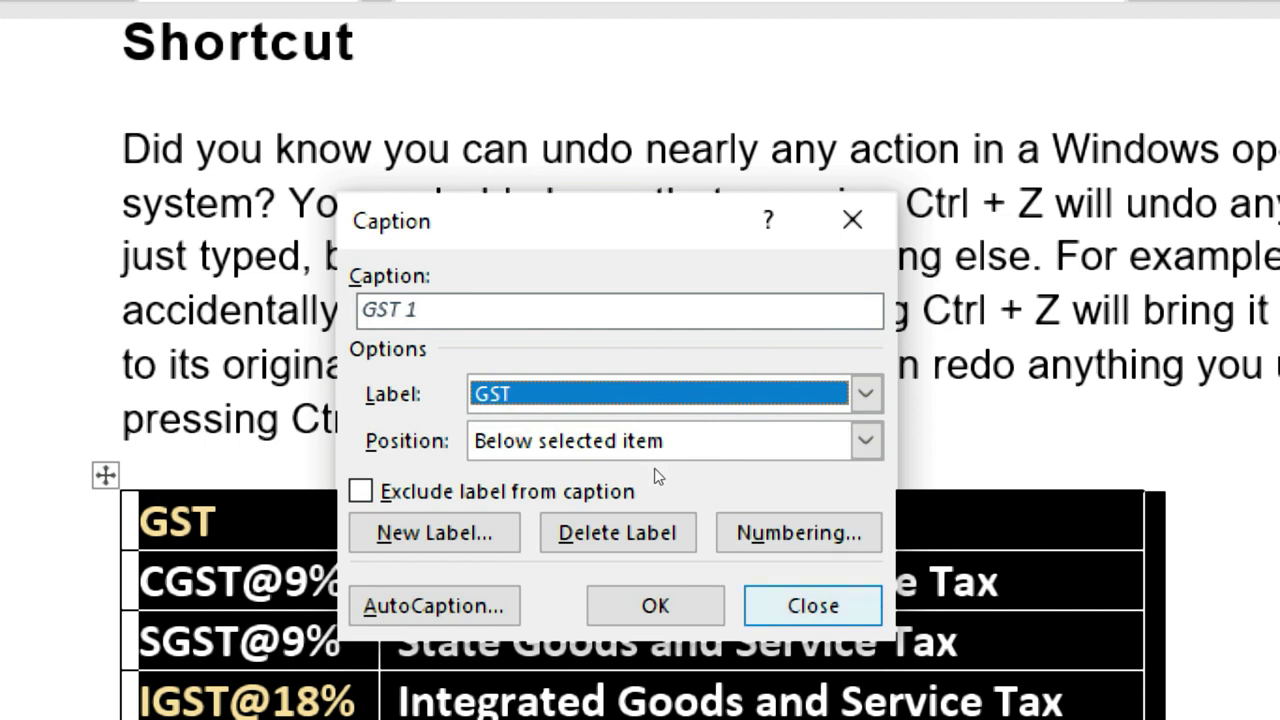
pyautogui.hotkey('alt', 'd')
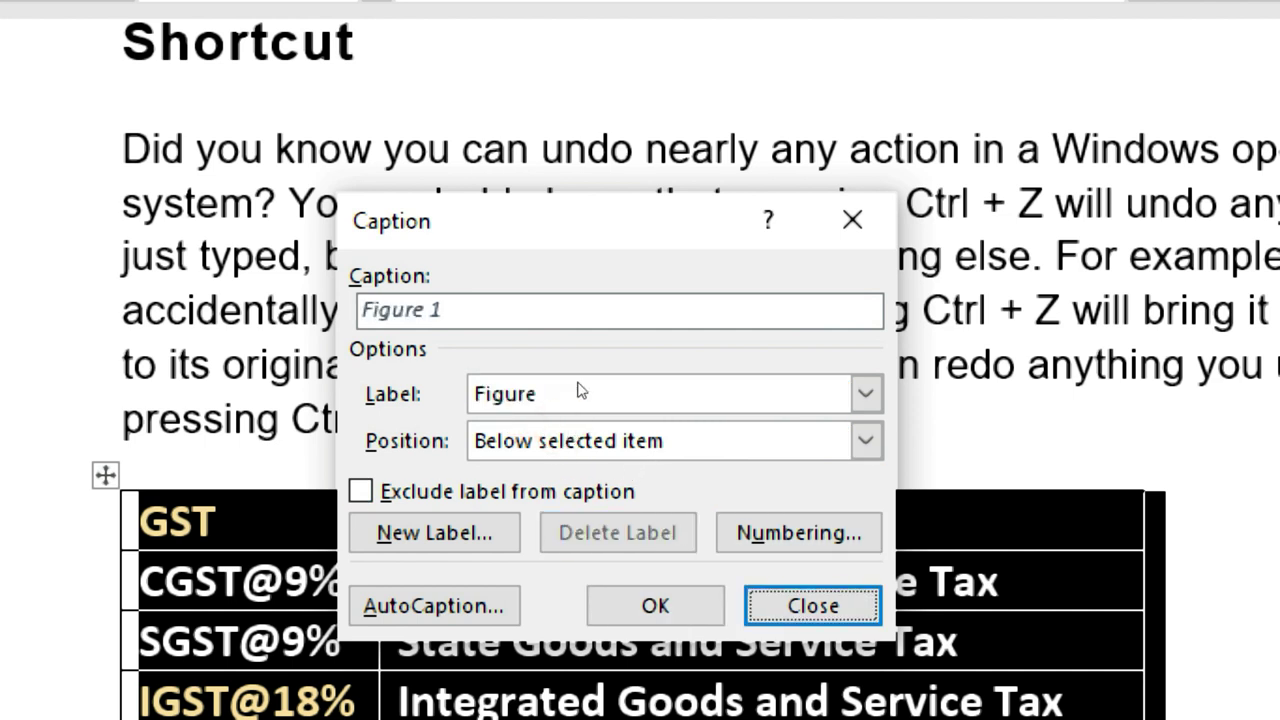
pyautogui.click(677, 385)
# Step: Choose Table as the label and keep caption numbering format 1, 2, 3
pyautogui.click(500, 524)
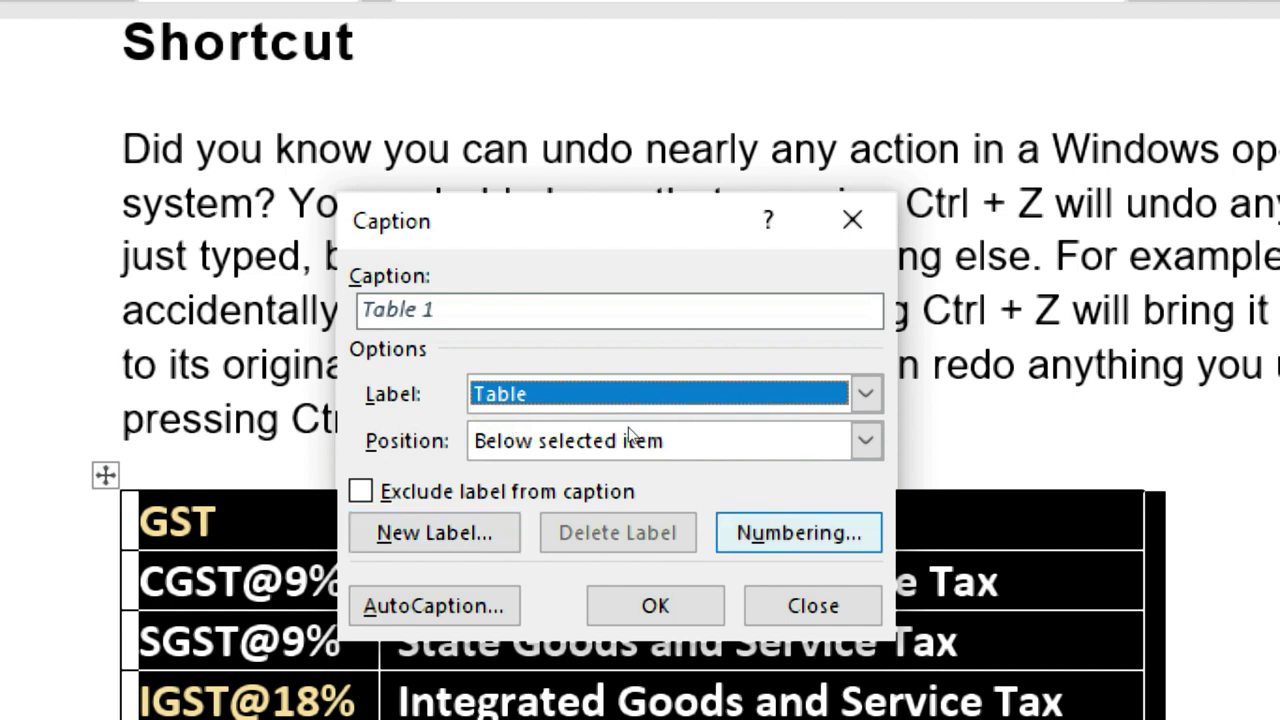
pyautogui.hotkey('alt', 'u')
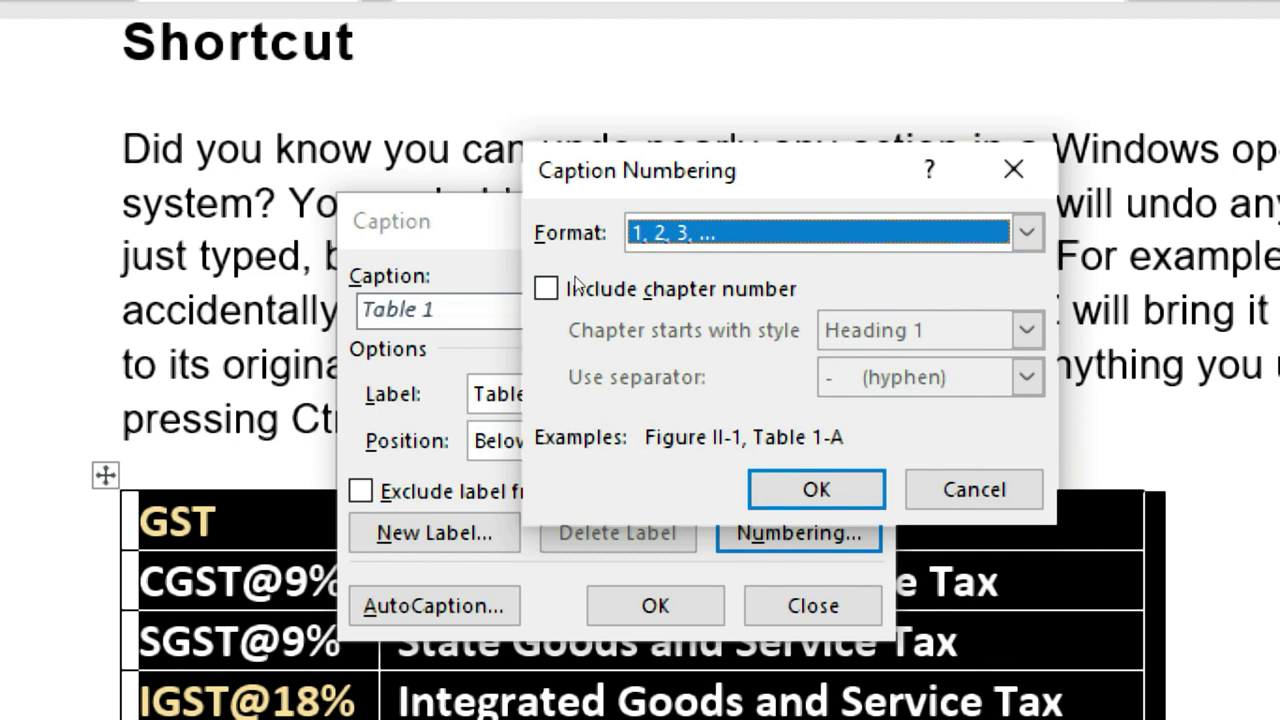
pyautogui.hotkey('alt', 'Down')
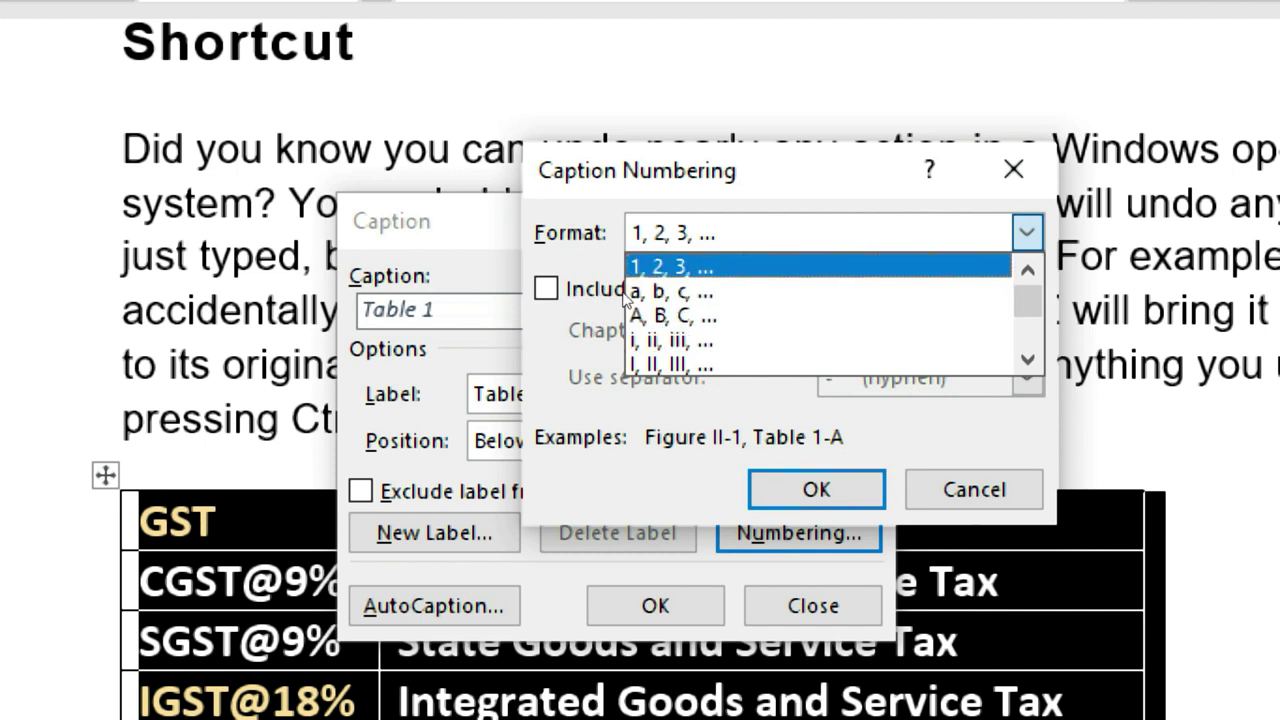
pyautogui.click(590, 298)
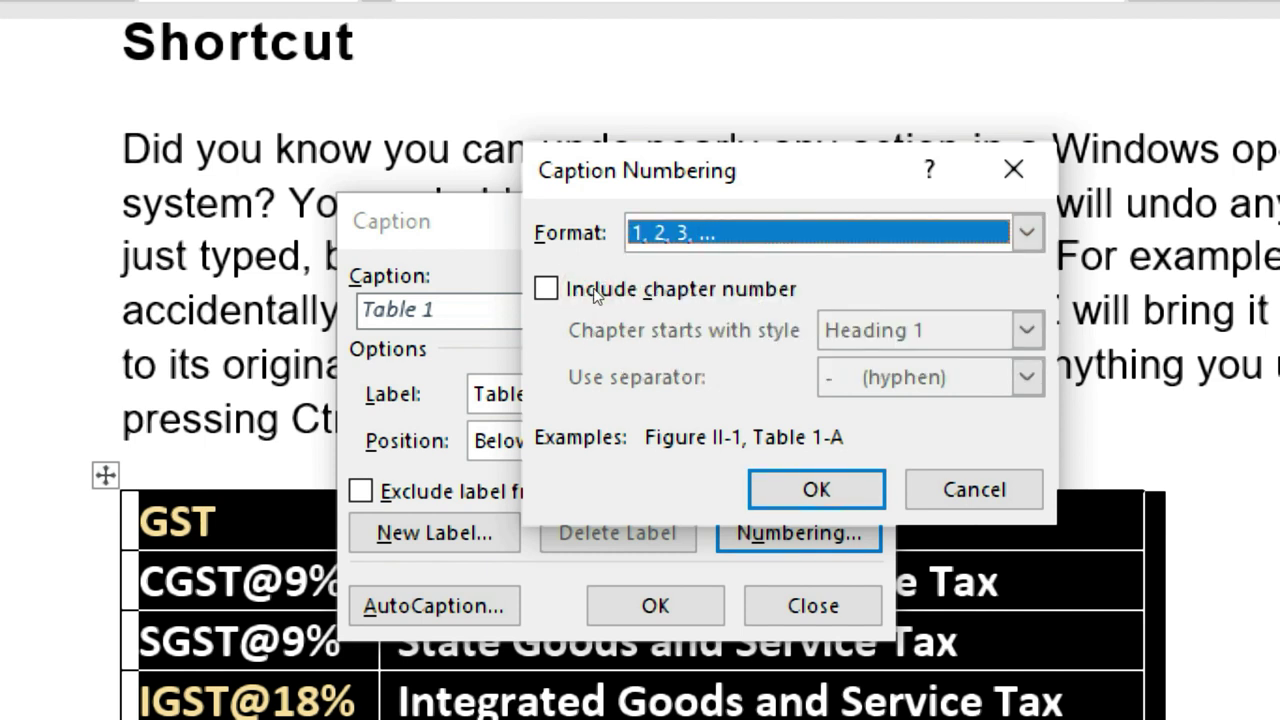
pyautogui.press('Return')
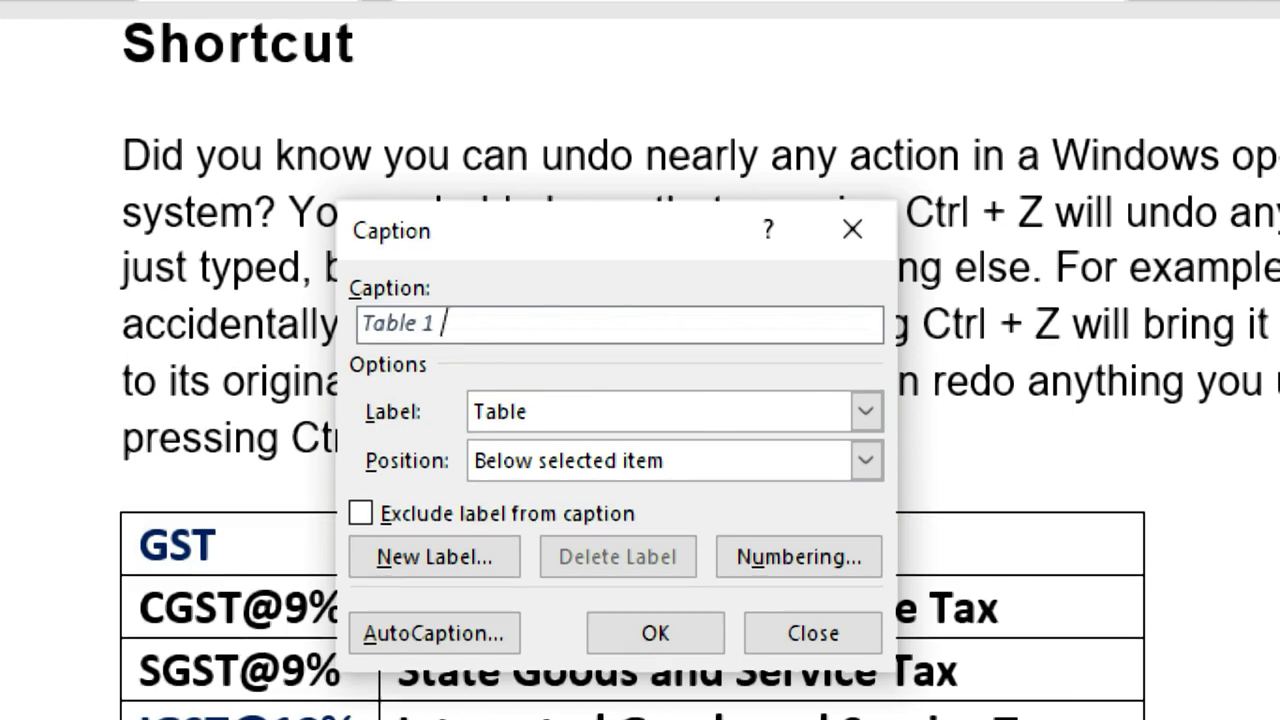
# Step: Add 'Goods and Service Tax' after Table 1 and insert the caption below the table
pyautogui.write('Goods ')
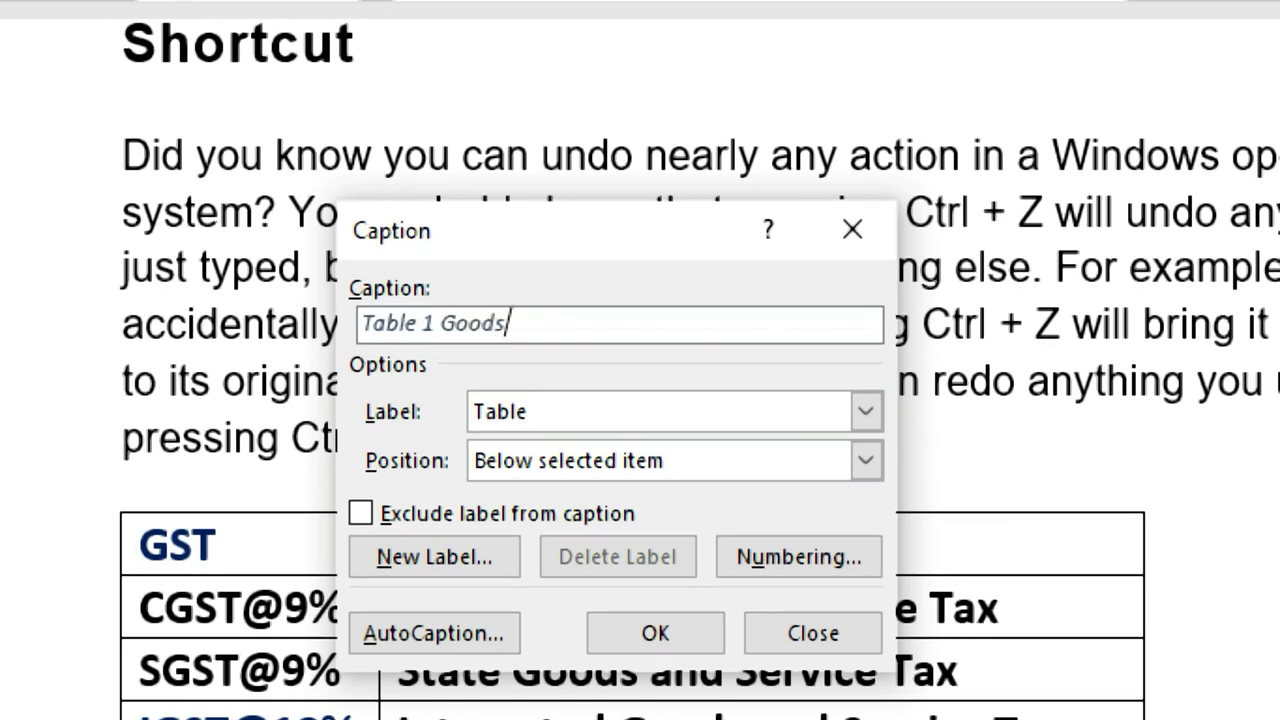
pyautogui.write('and Service ')
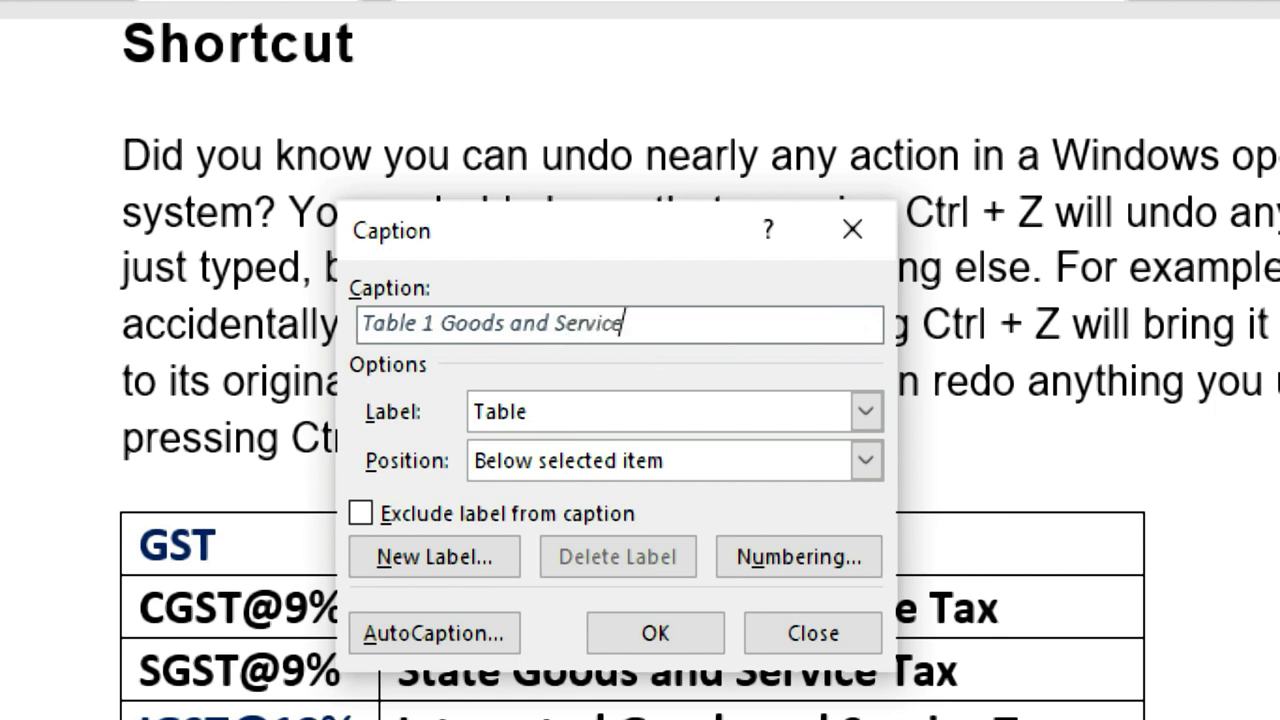
pyautogui.write('Ta')
pyautogui.write('x')
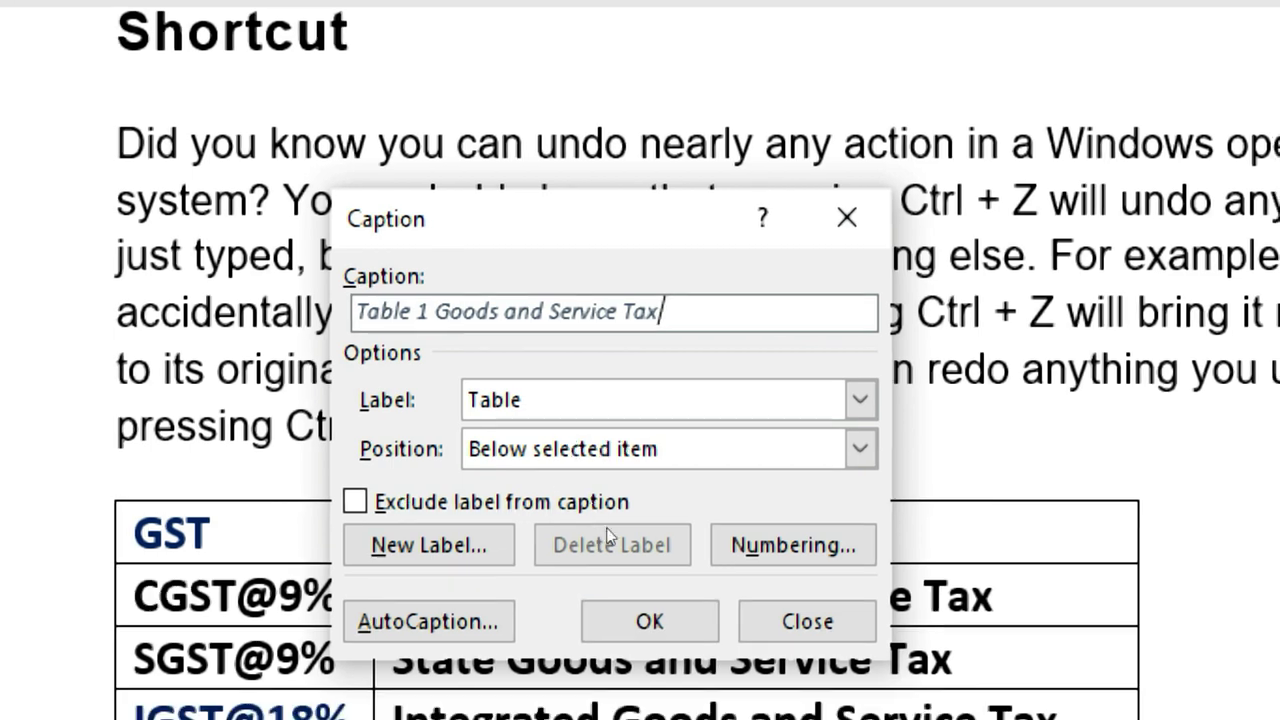
pyautogui.click(655, 633)
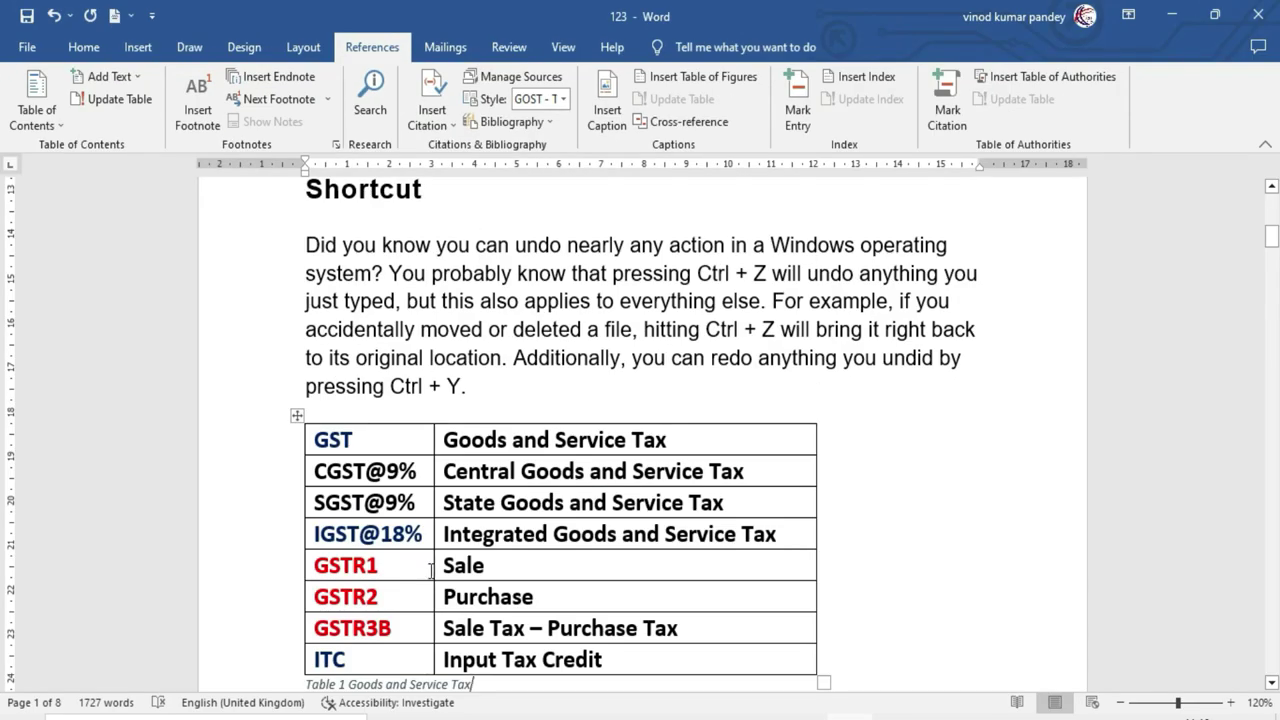
# Step: Scroll past the captioned GST table to the Series 1–3 column chart on the next page
pyautogui.scroll(-2, 378, 495)
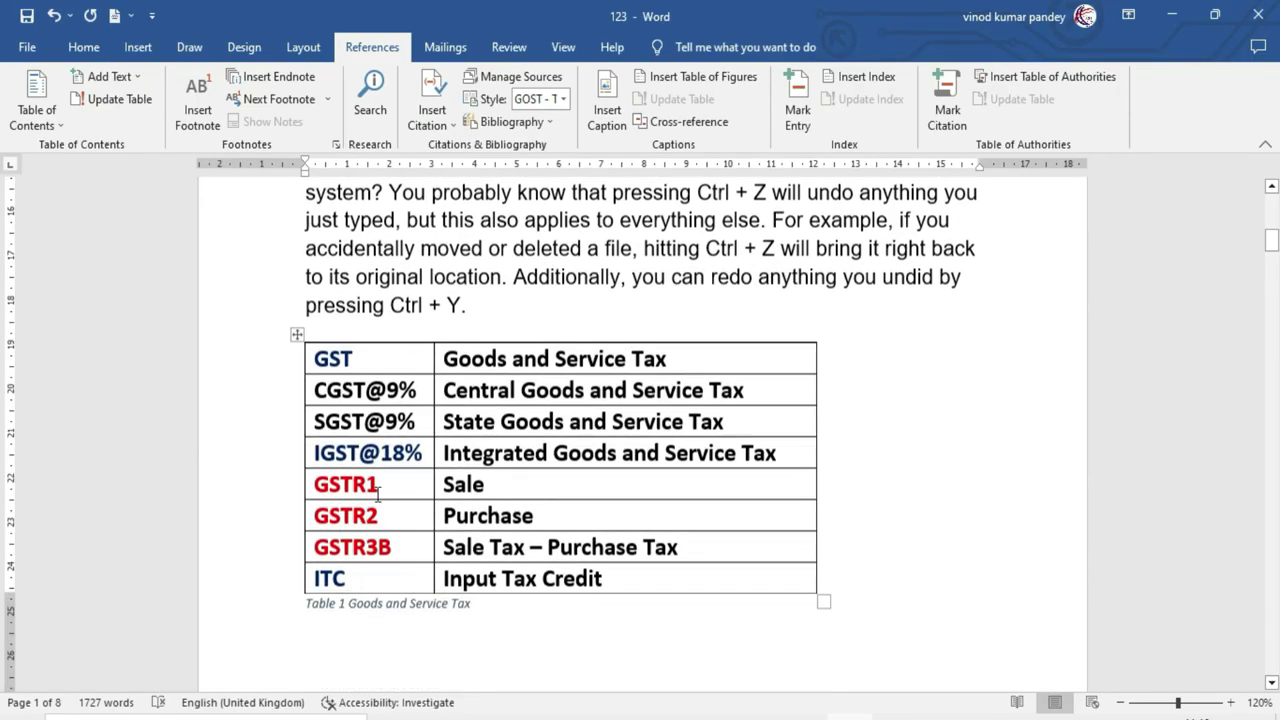
pyautogui.scroll(-1, 378, 495)
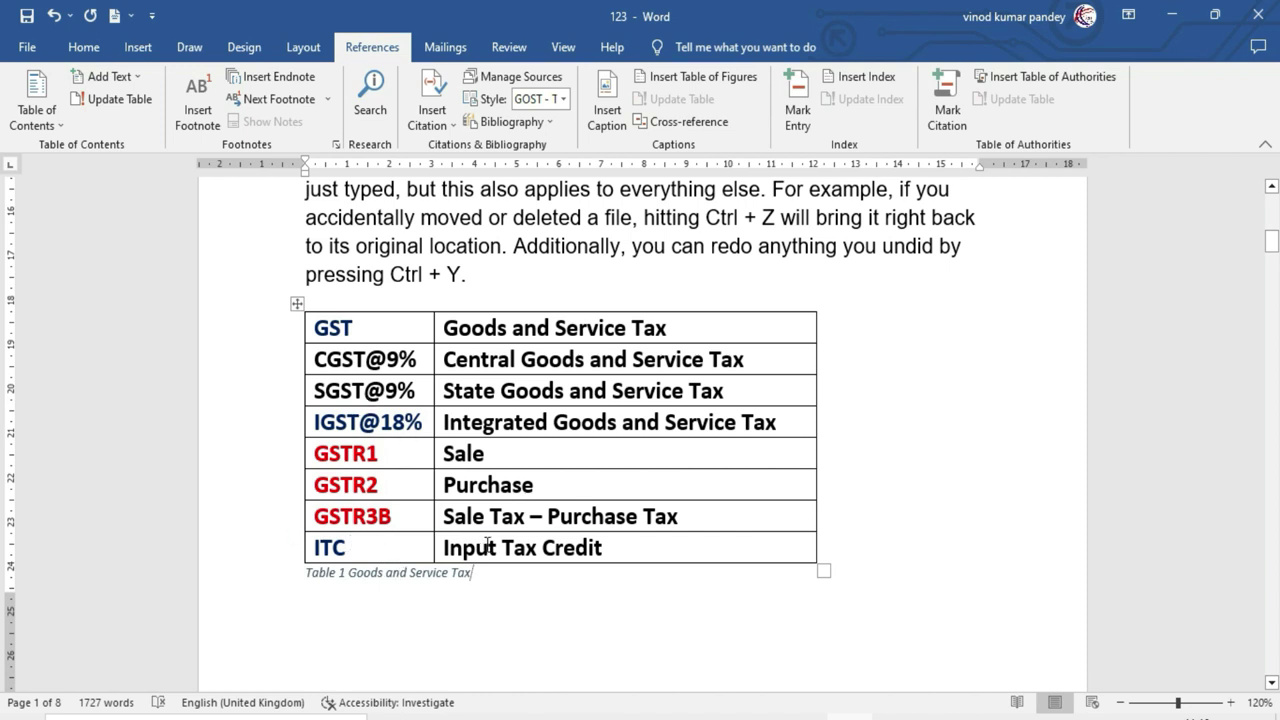
pyautogui.scroll(-3, 487, 545)
pyautogui.scroll(-4, 487, 545)
pyautogui.scroll(-5, 487, 545)
pyautogui.scroll(-3, 489, 553)
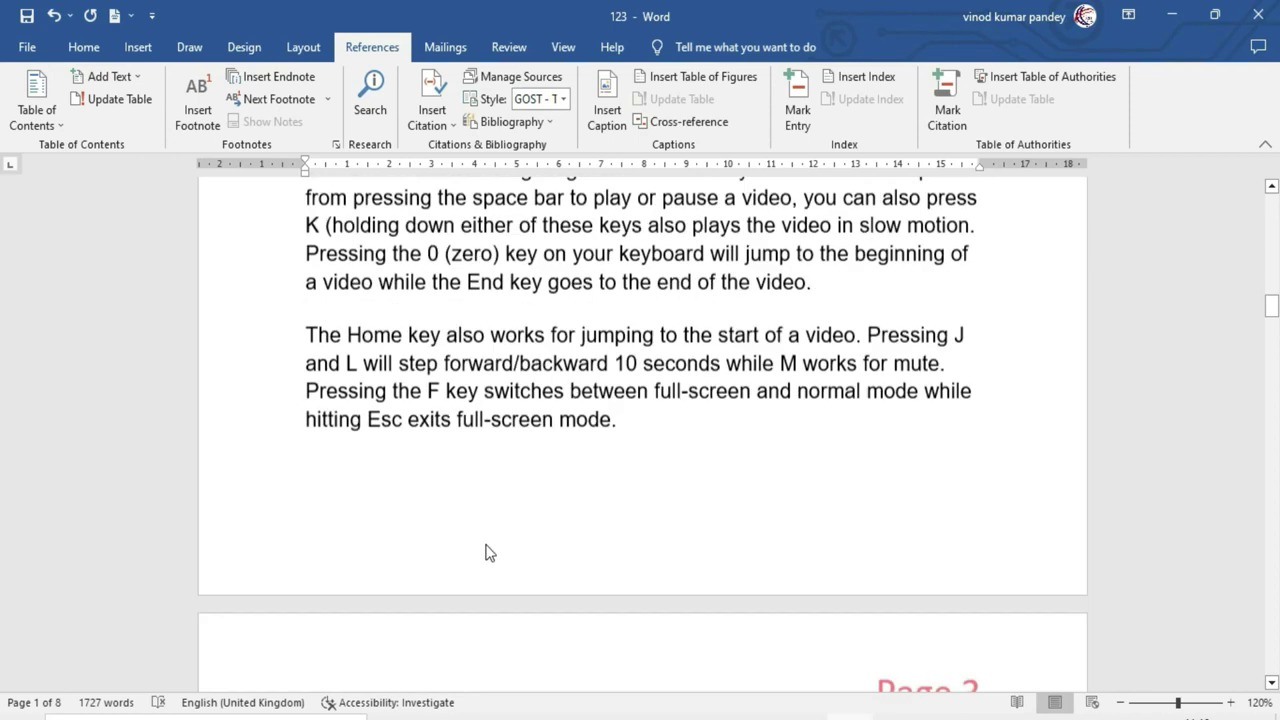
pyautogui.scroll(-4, 489, 553)
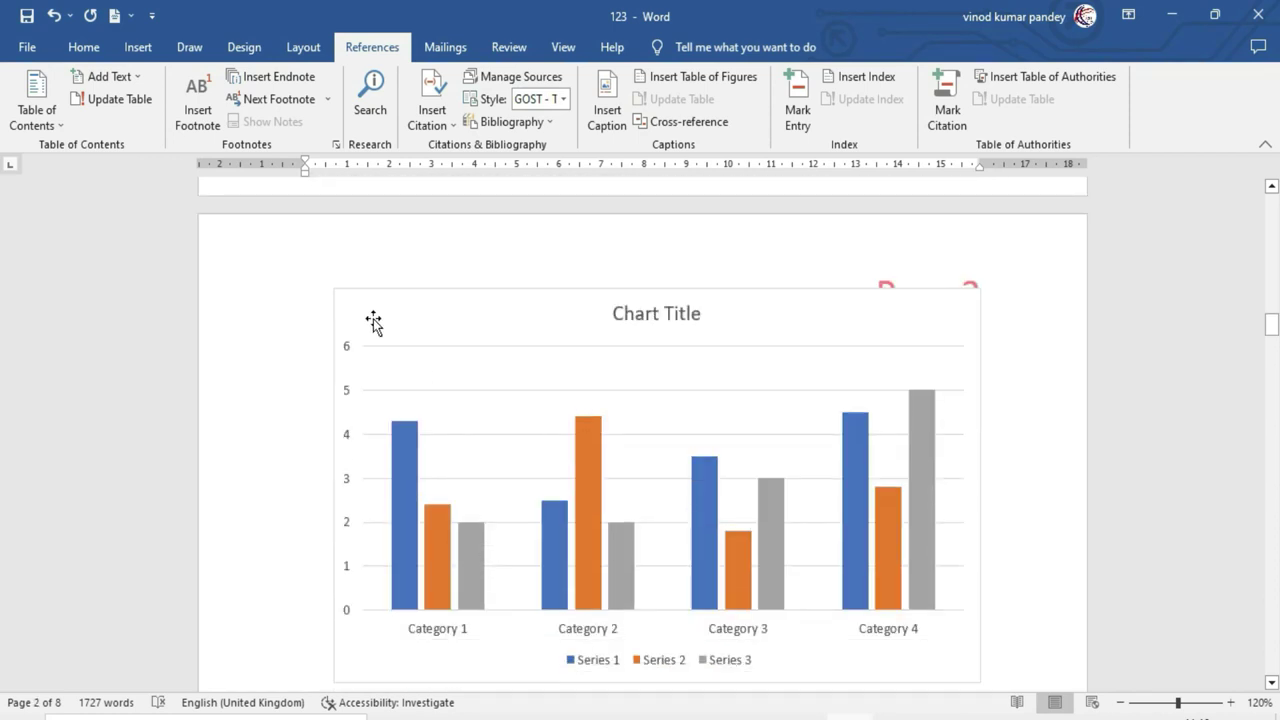
# Step: Caption the column chart 'Chart 1 Students Performance' using the Chart label
pyautogui.click(335, 293)
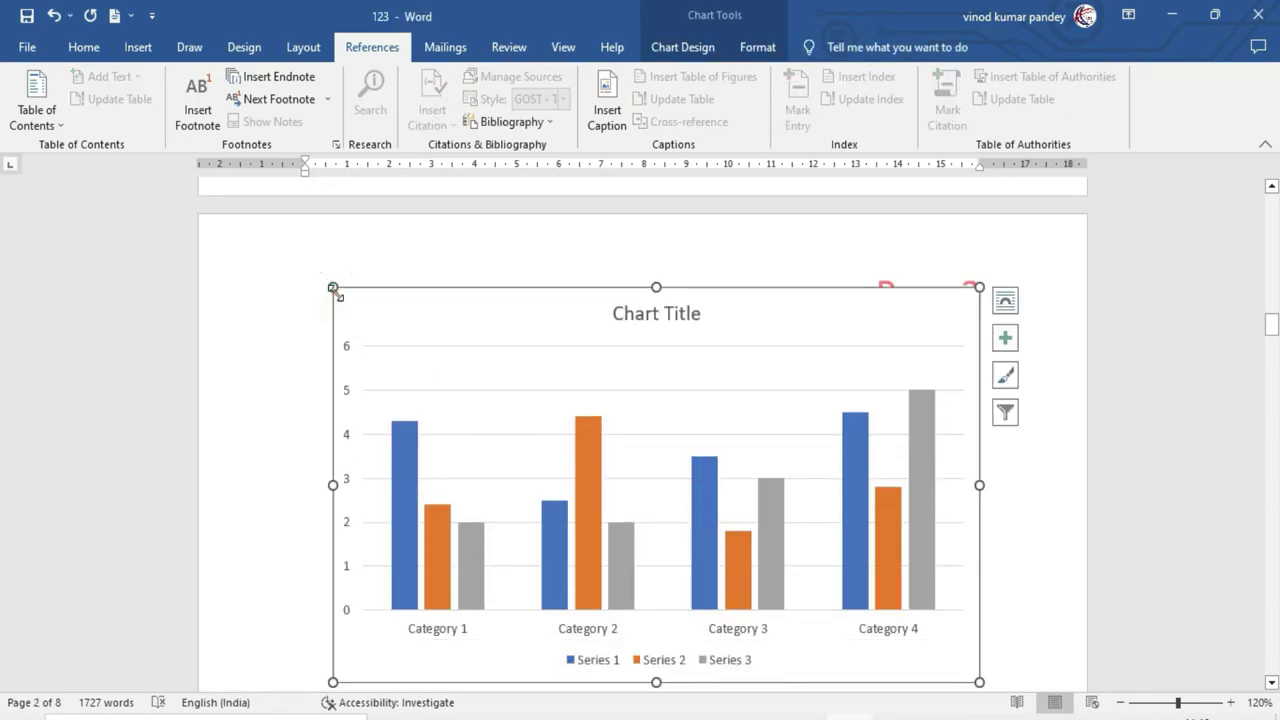
pyautogui.rightClick(336, 292)
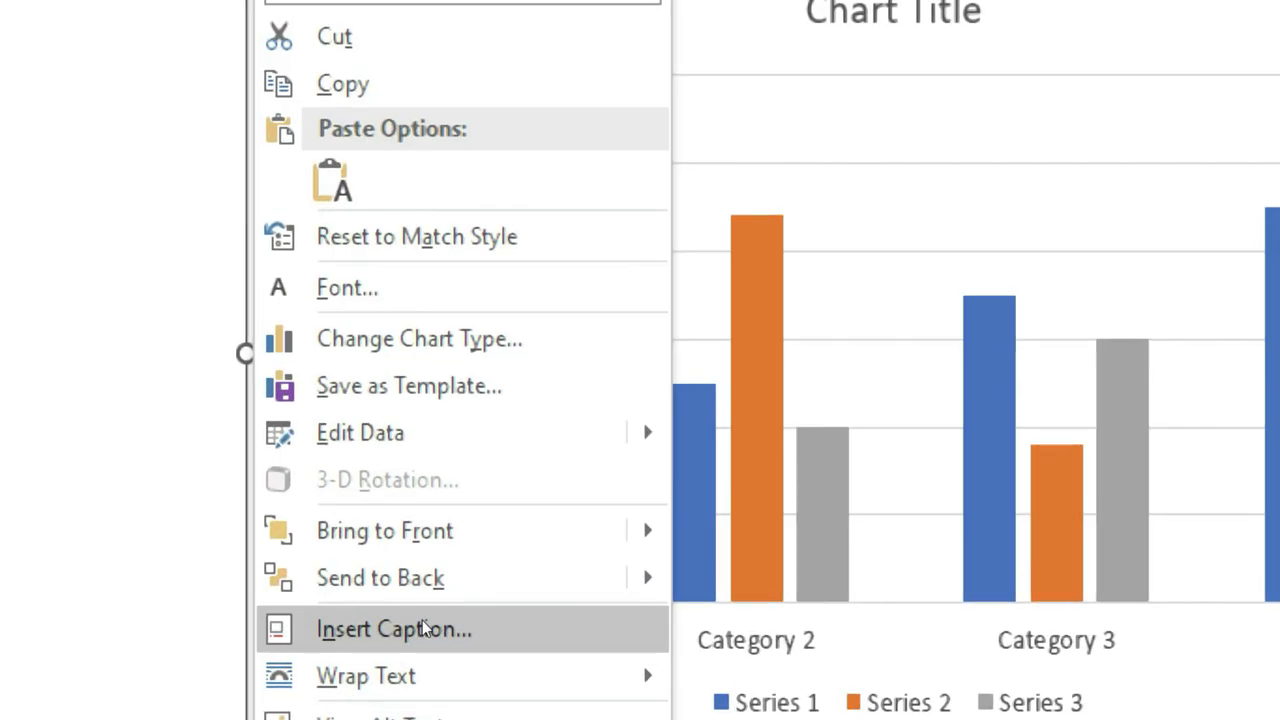
pyautogui.click(424, 627)
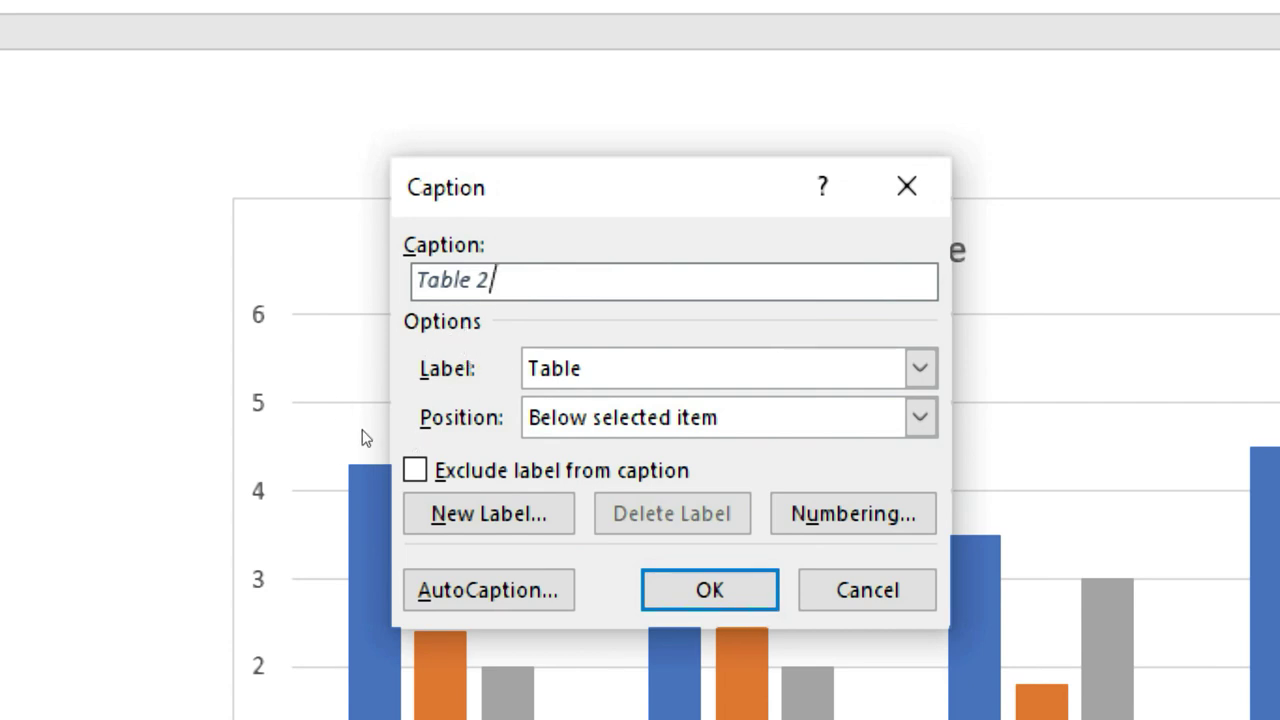
pyautogui.click(672, 374)
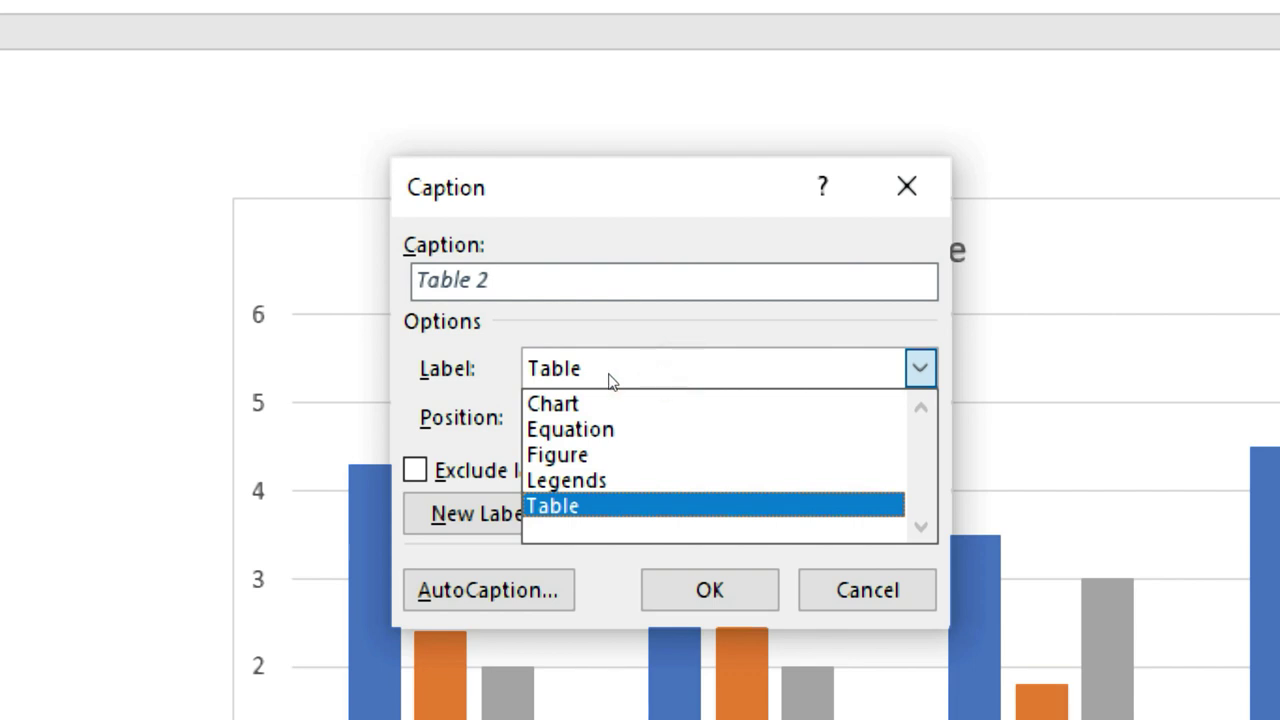
pyautogui.press('Up')
pyautogui.press('Up')
pyautogui.press('Up')
pyautogui.press('Up')
pyautogui.click(500, 393)
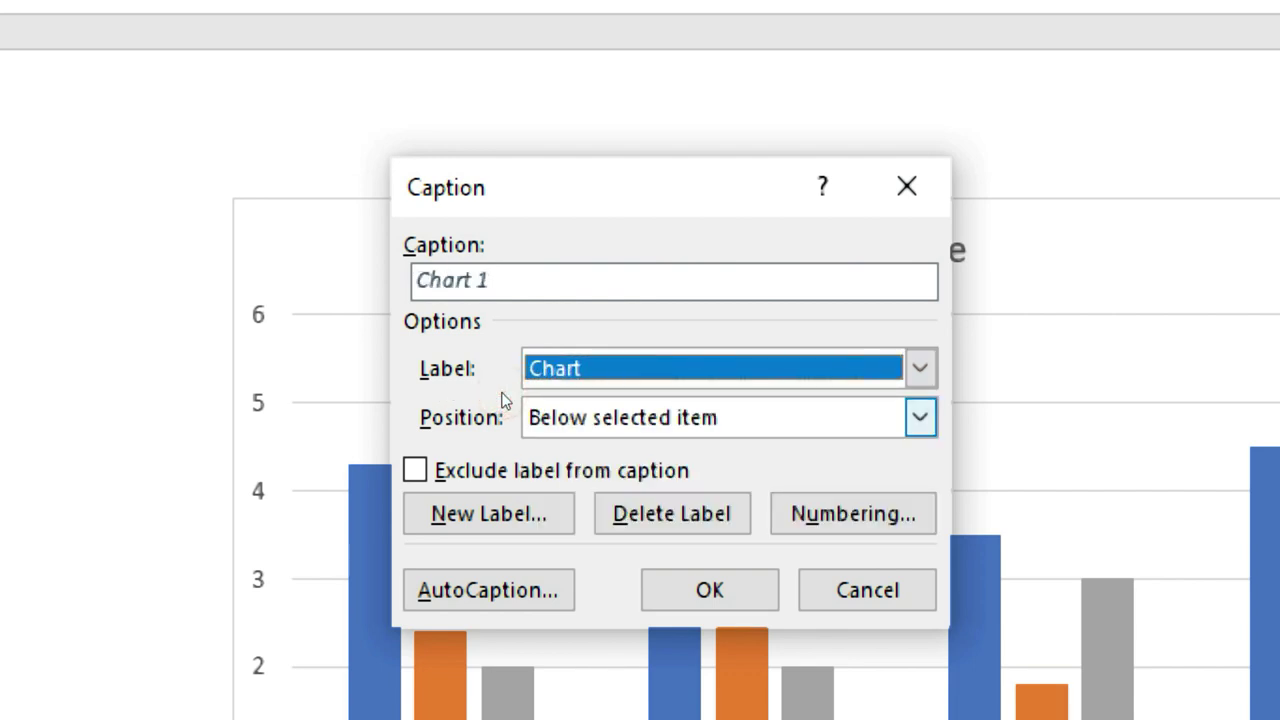
pyautogui.click(470, 333)
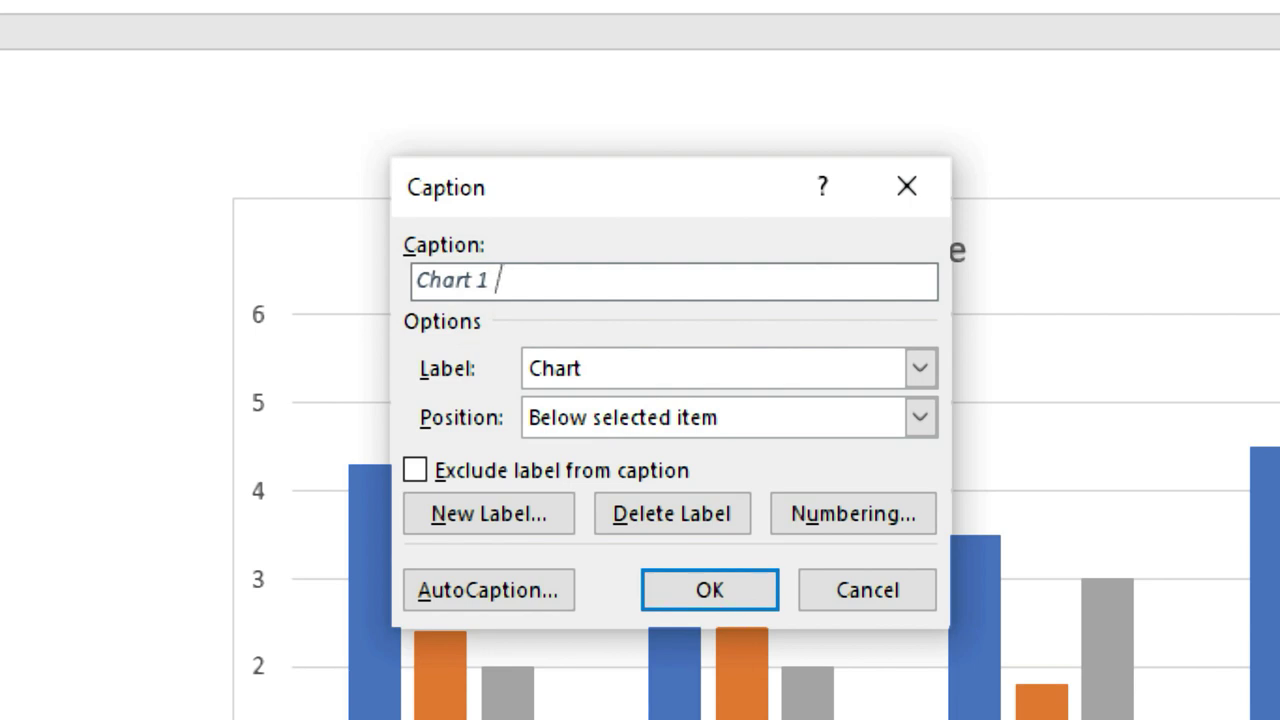
pyautogui.write('Students Performance')
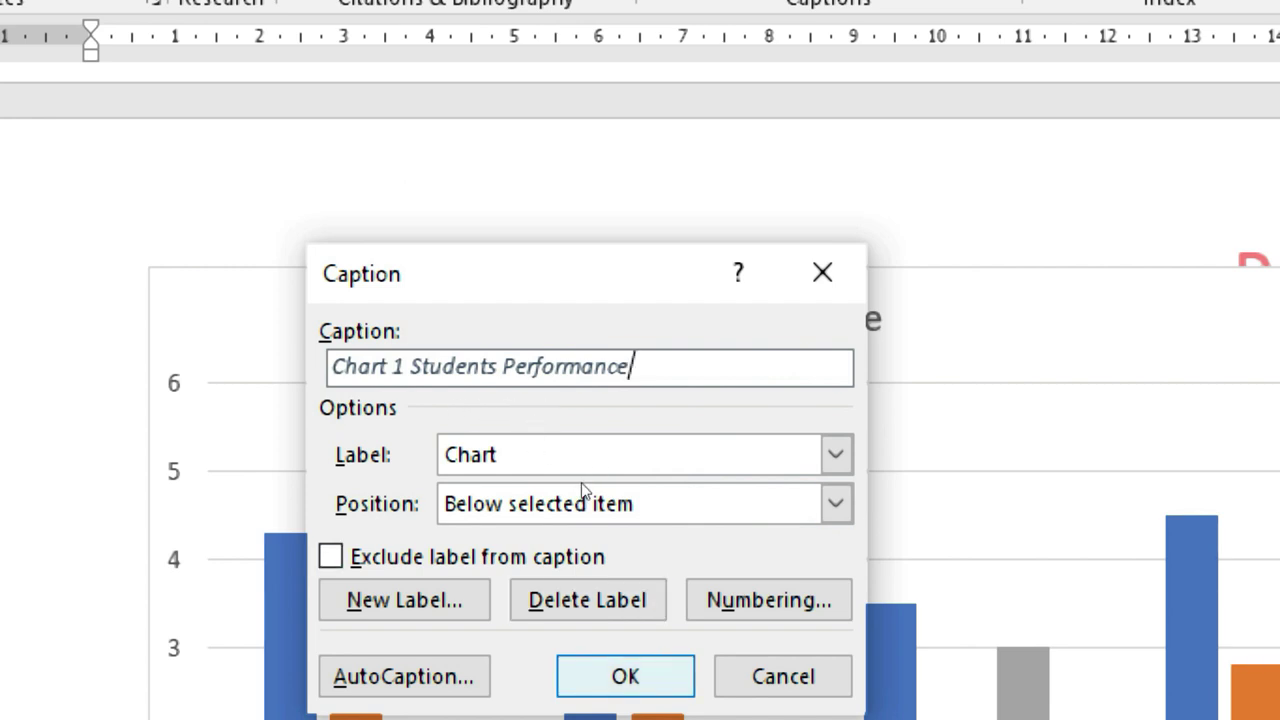
pyautogui.press('Return')
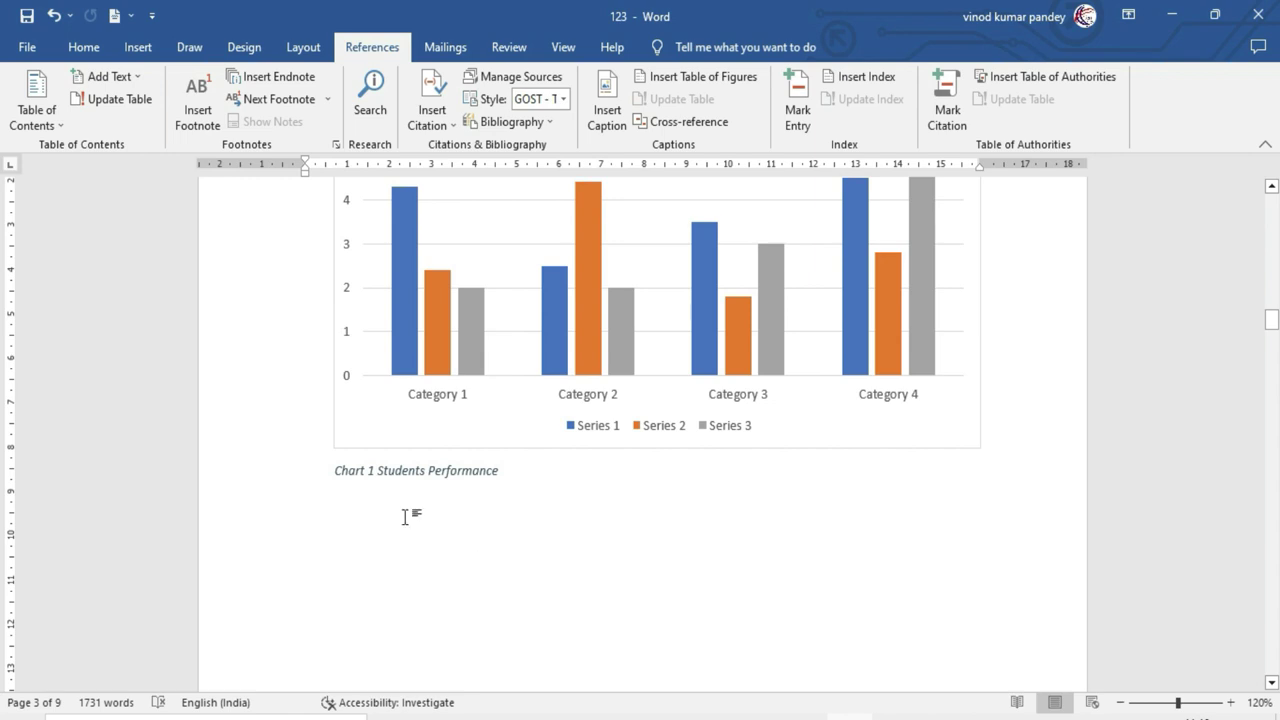
# Step: Caption the page 4 router picture 'Figure 1 Wifi Device' using the Figure label
pyautogui.scroll(-1, 497, 503)
pyautogui.scroll(-5, 497, 503)
pyautogui.scroll(-4, 497, 503)
pyautogui.scroll(-4, 497, 503)
pyautogui.scroll(-4, 497, 503)
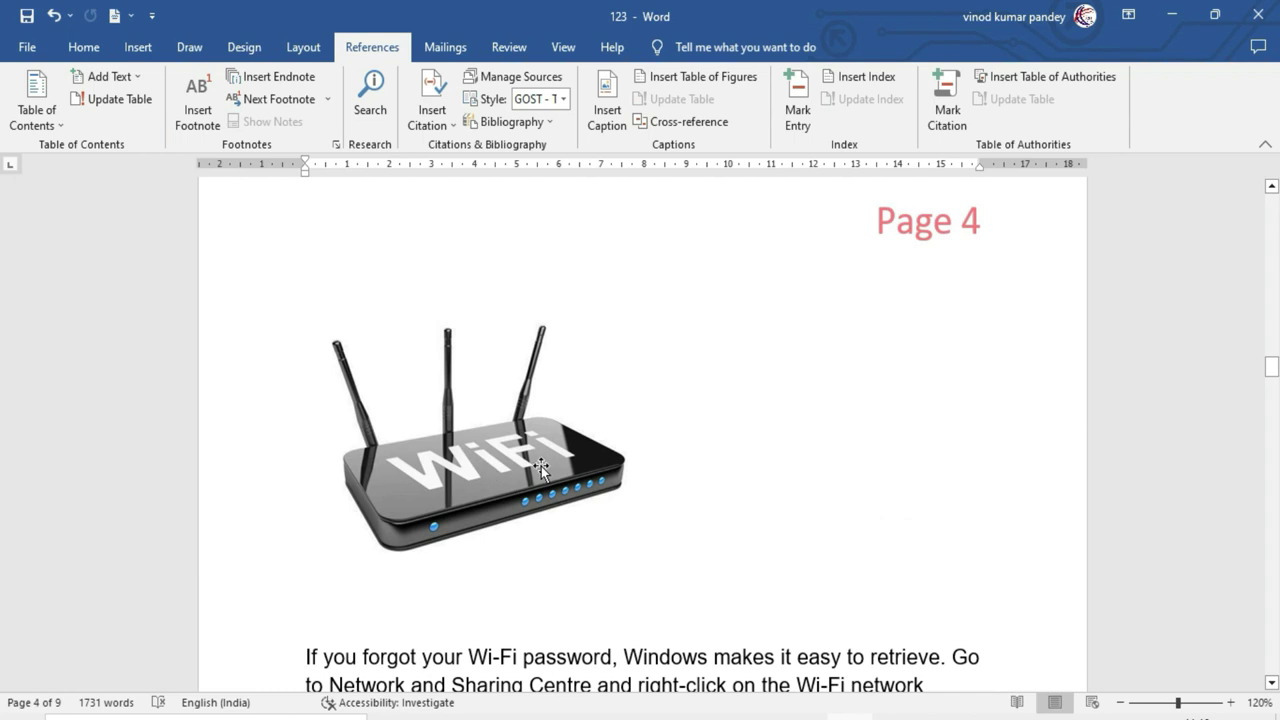
pyautogui.rightClick(460, 466)
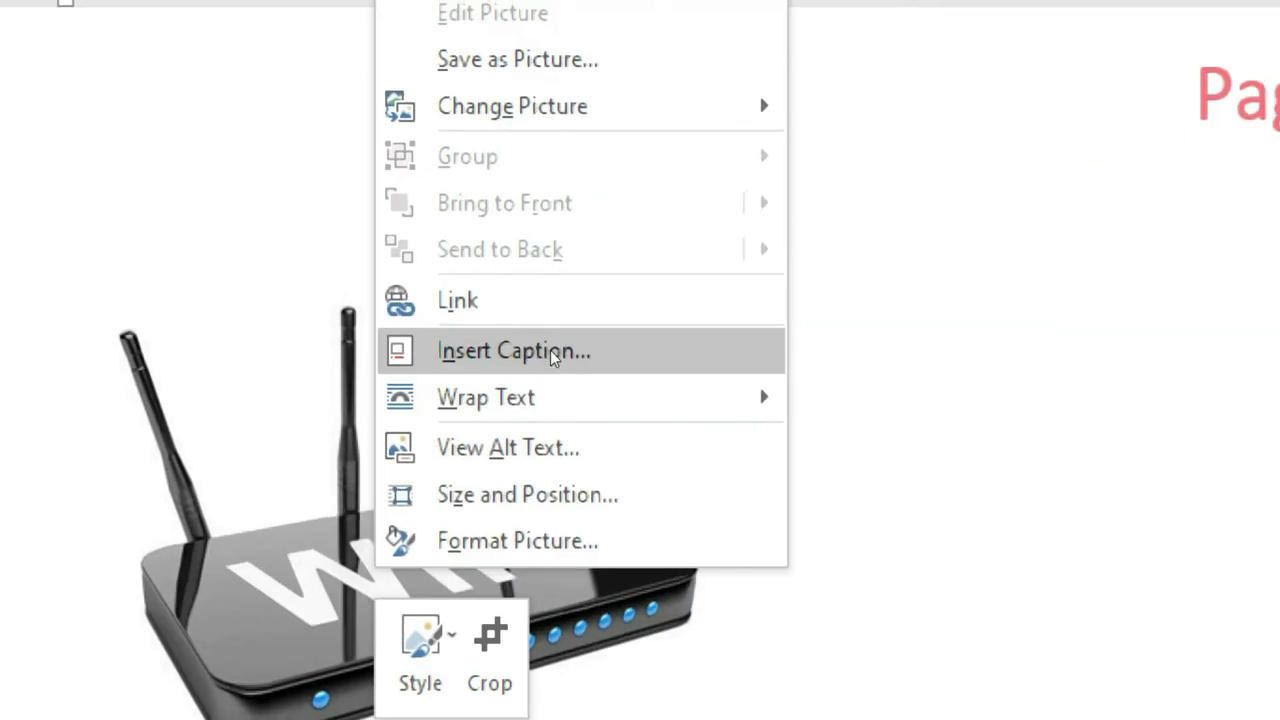
pyautogui.click(550, 350)
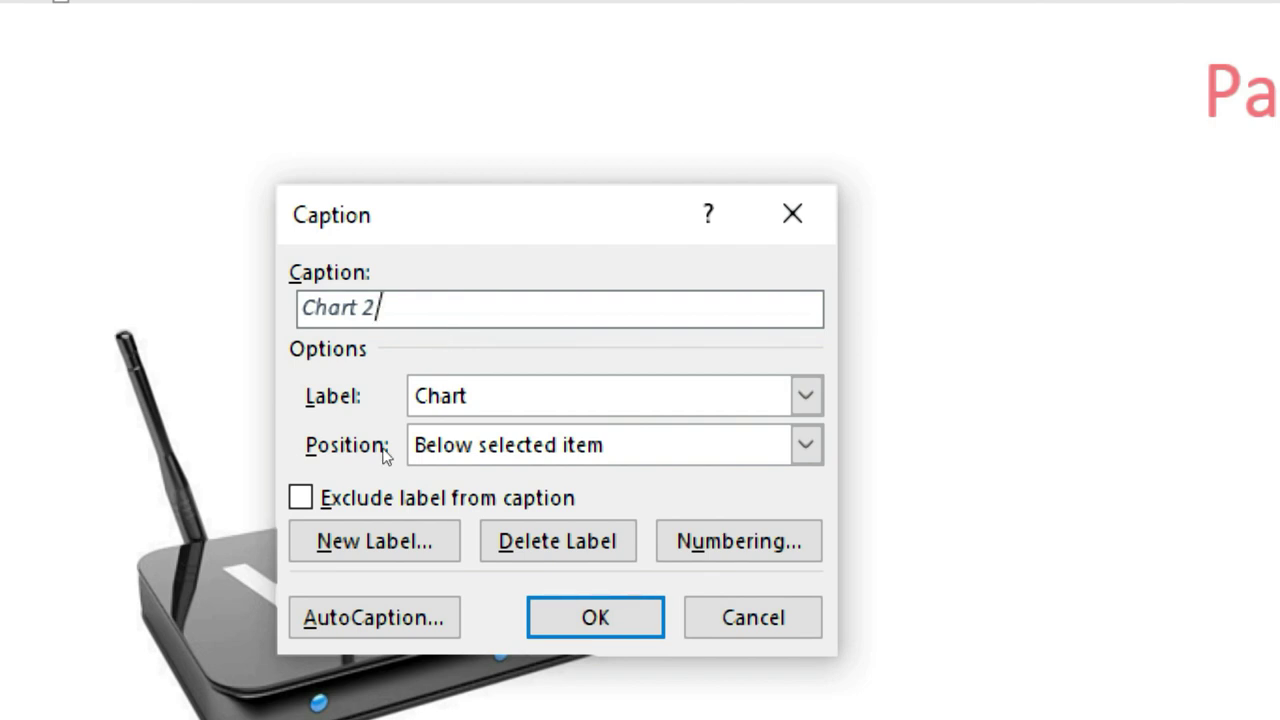
pyautogui.click(680, 382)
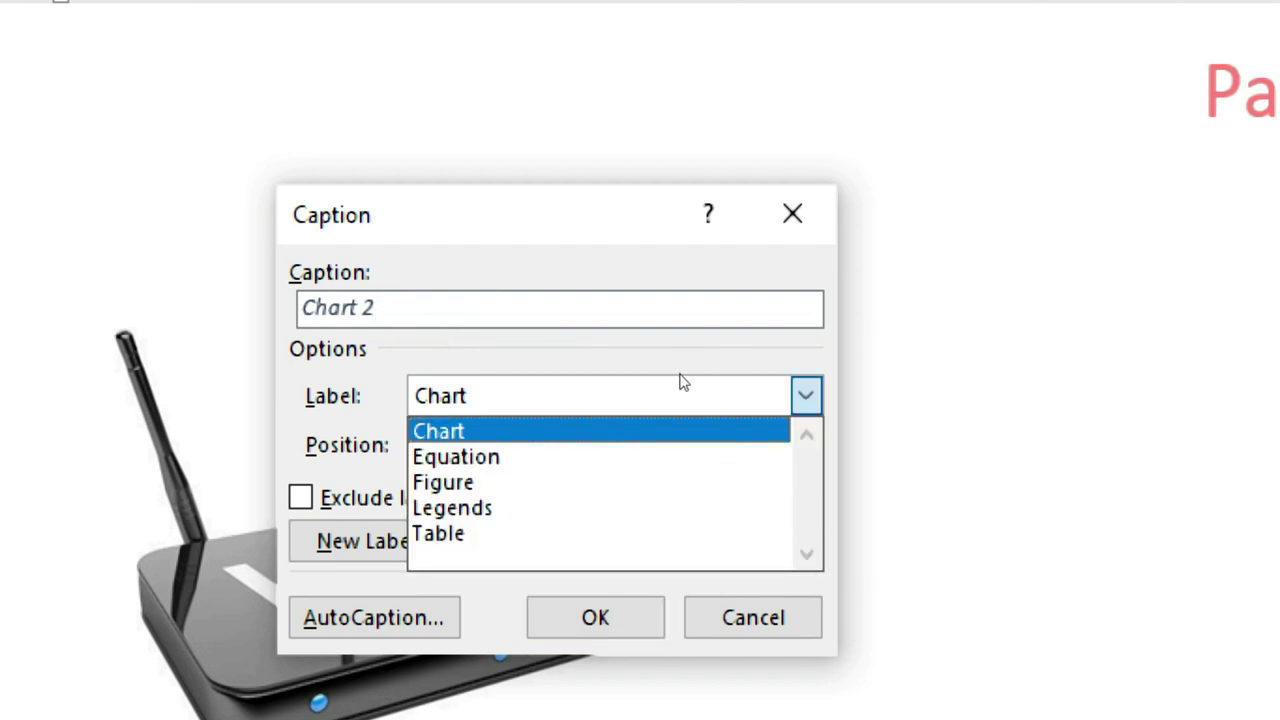
pyautogui.click(493, 418)
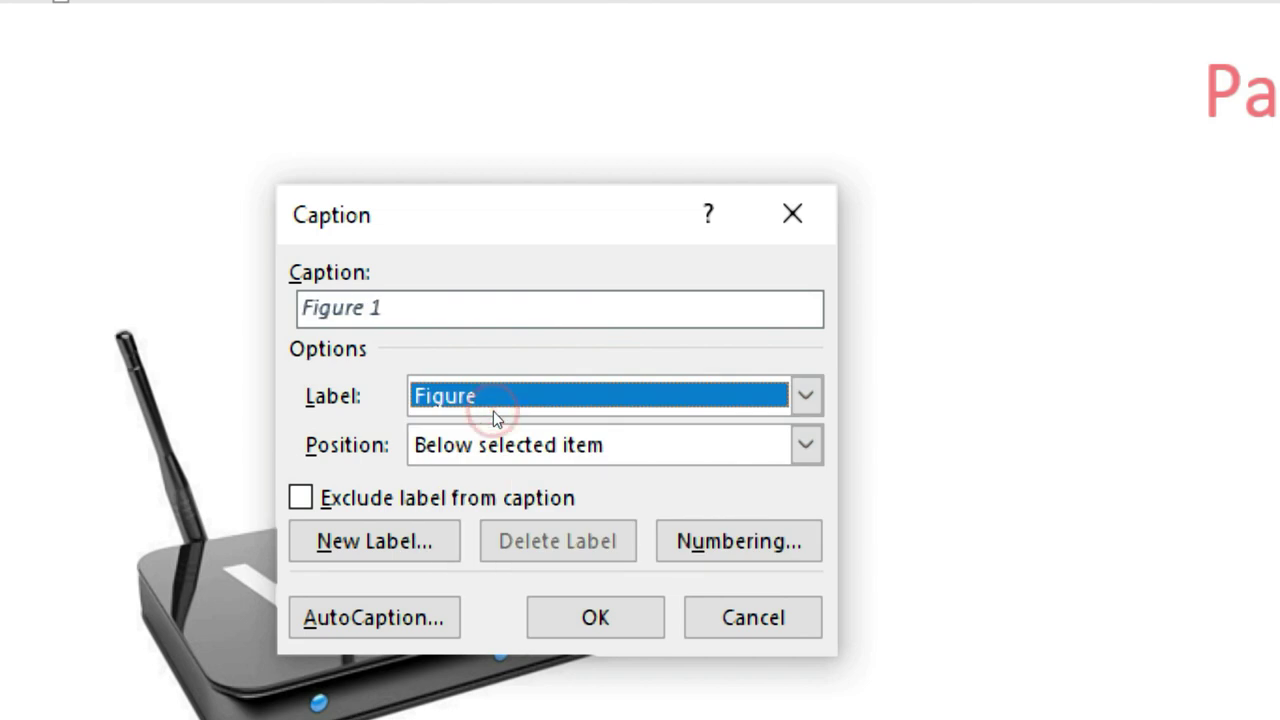
pyautogui.click(473, 326)
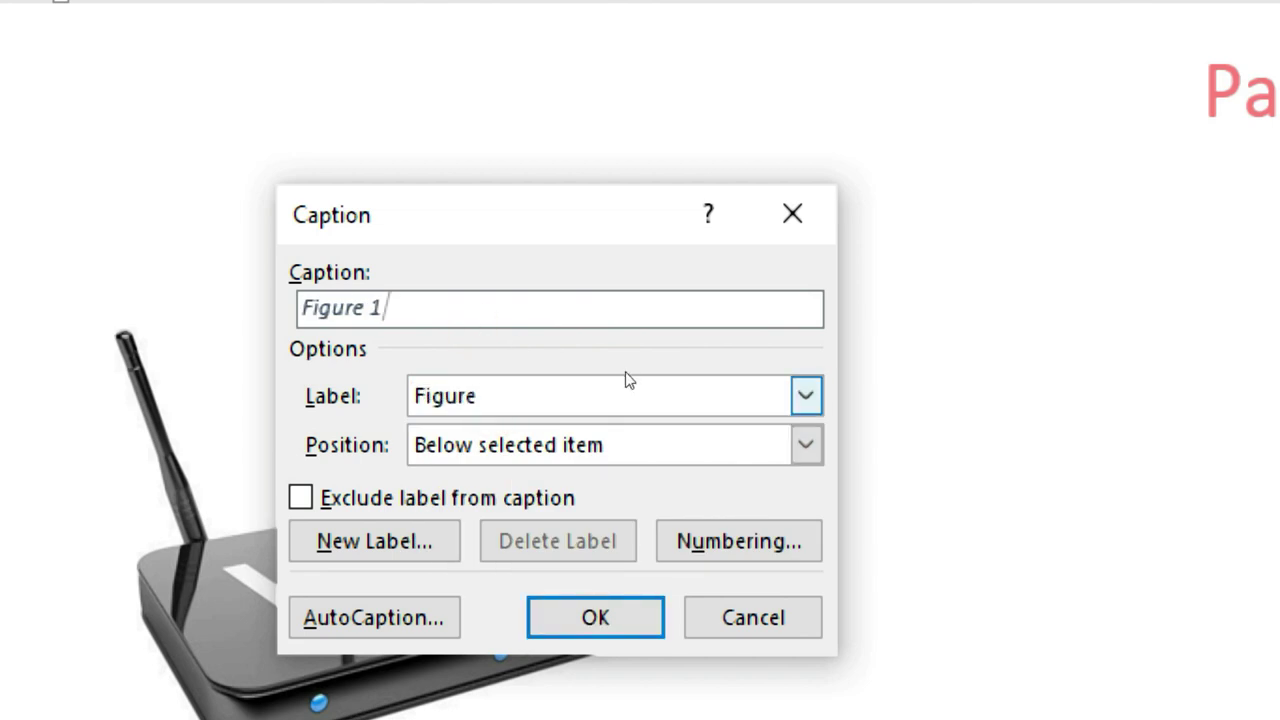
pyautogui.write('Wifi Device')
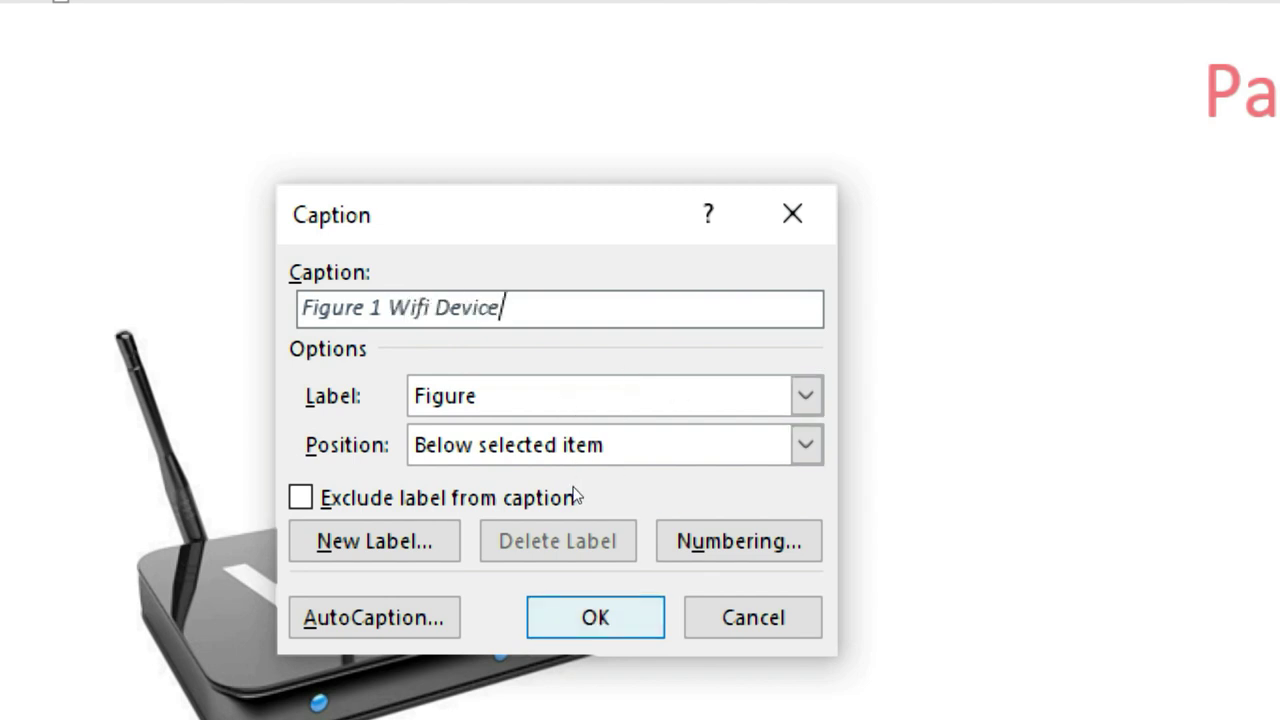
pyautogui.press('Return')
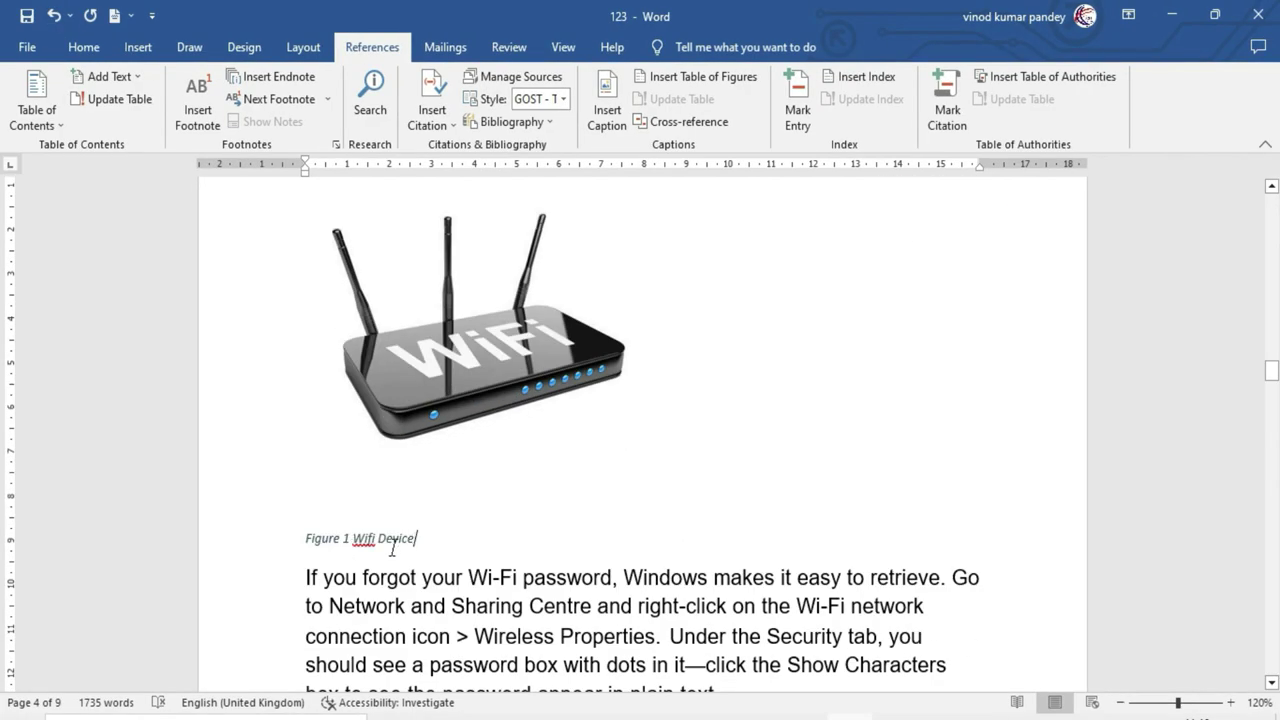
# Step: Caption the page 6 laptop picture 'Figure 2 Windows 10 Operating System'
pyautogui.scroll(-1, 498, 537)
pyautogui.scroll(-5, 498, 537)
pyautogui.scroll(-4, 498, 537)
pyautogui.scroll(-4, 498, 537)
pyautogui.scroll(-4, 498, 537)
pyautogui.scroll(-3, 498, 537)
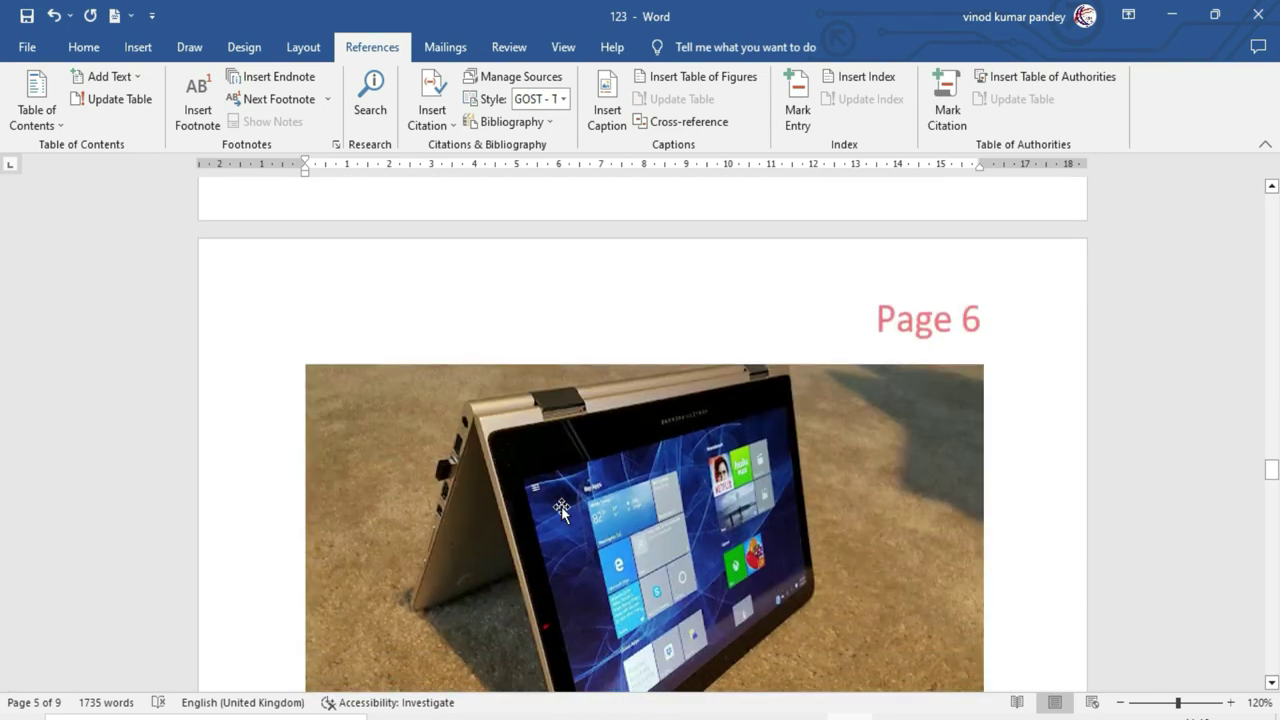
pyautogui.click(561, 506)
pyautogui.rightClick(522, 479)
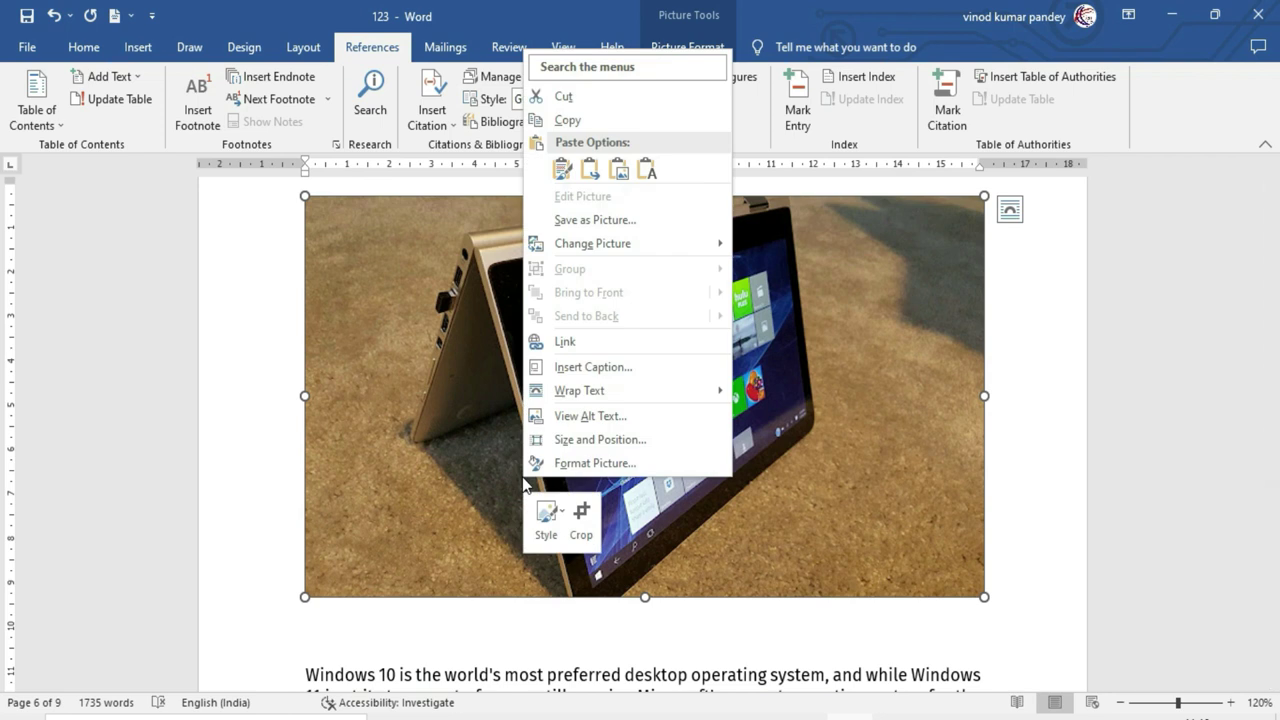
pyautogui.click(590, 367)
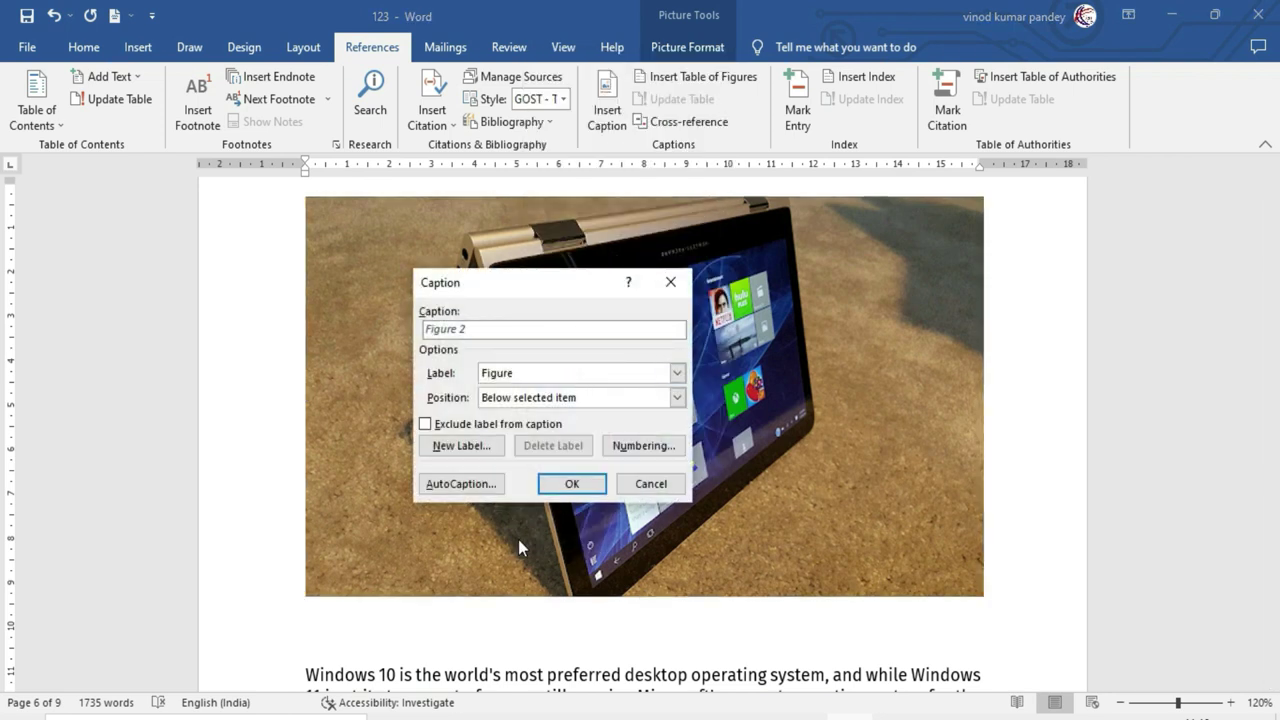
pyautogui.write(' Windows 10 Operating System')
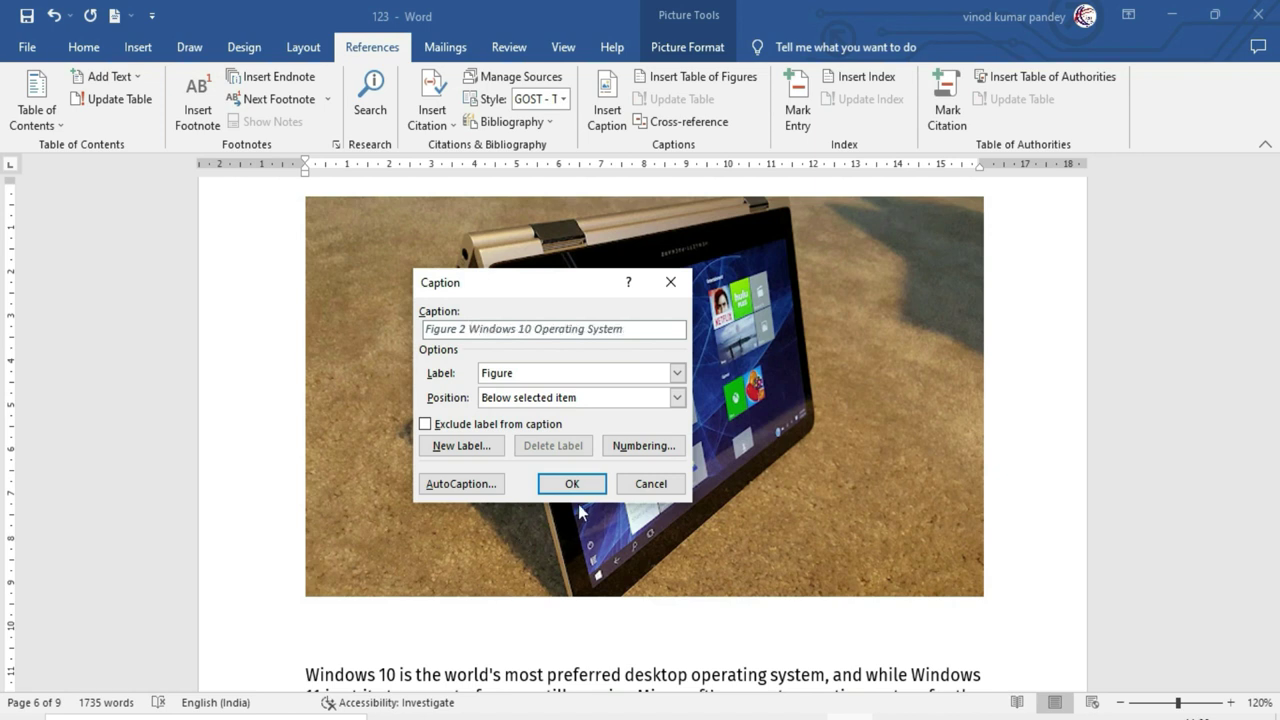
pyautogui.click(575, 485)
pyautogui.scroll(-1, 480, 537)
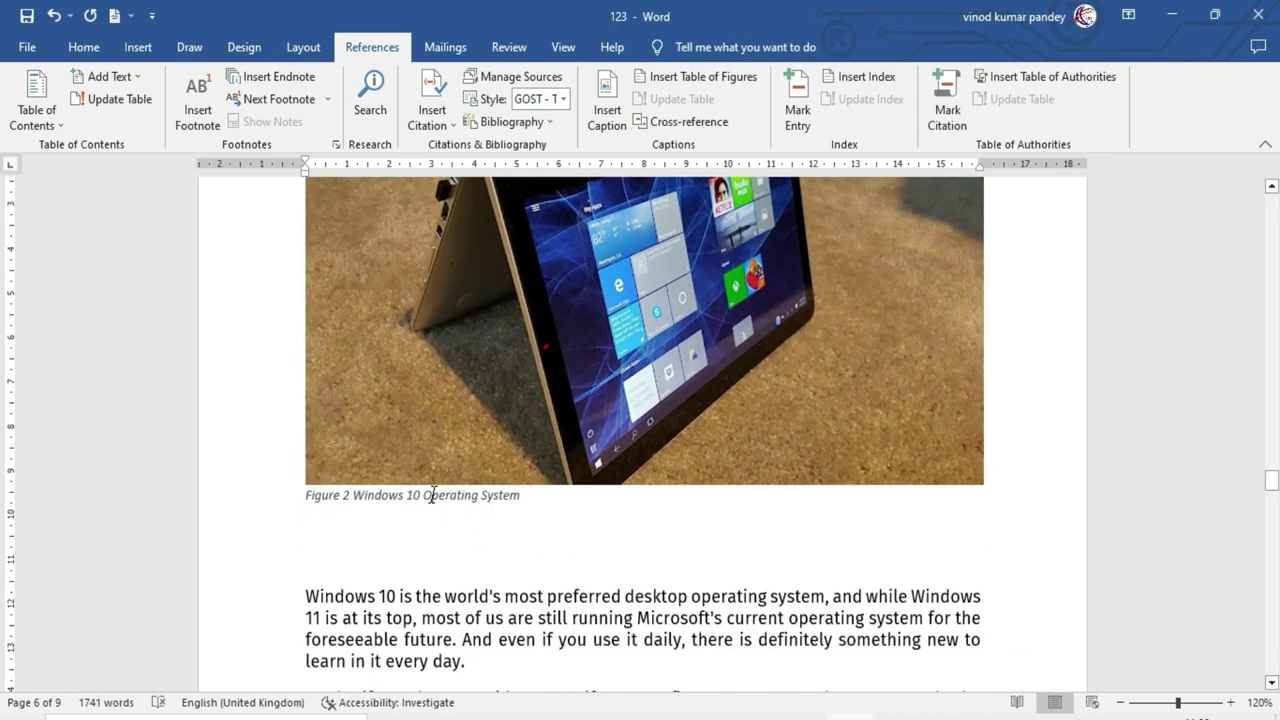
pyautogui.scroll(-10, 433, 495)
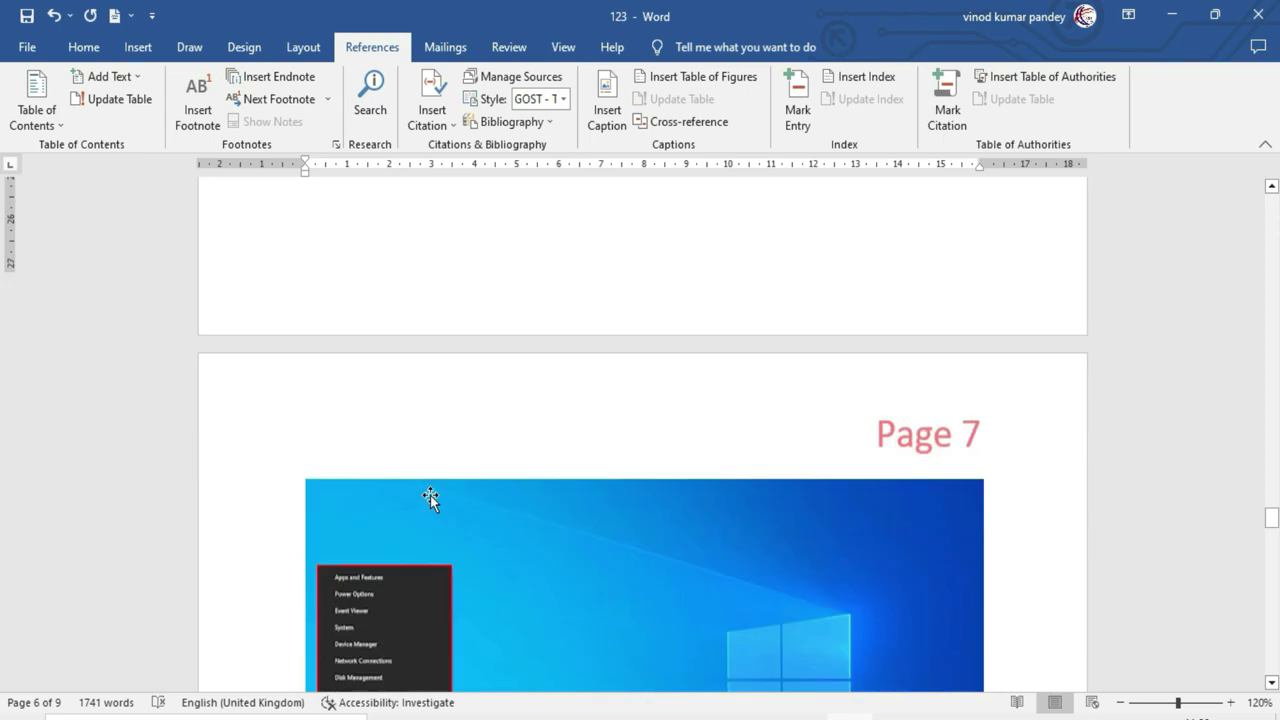
# Step: Add the caption 'Figure 3 Task Bar' beneath the Windows desktop screenshot on page 7
pyautogui.click(585, 487)
pyautogui.rightClick(585, 484)
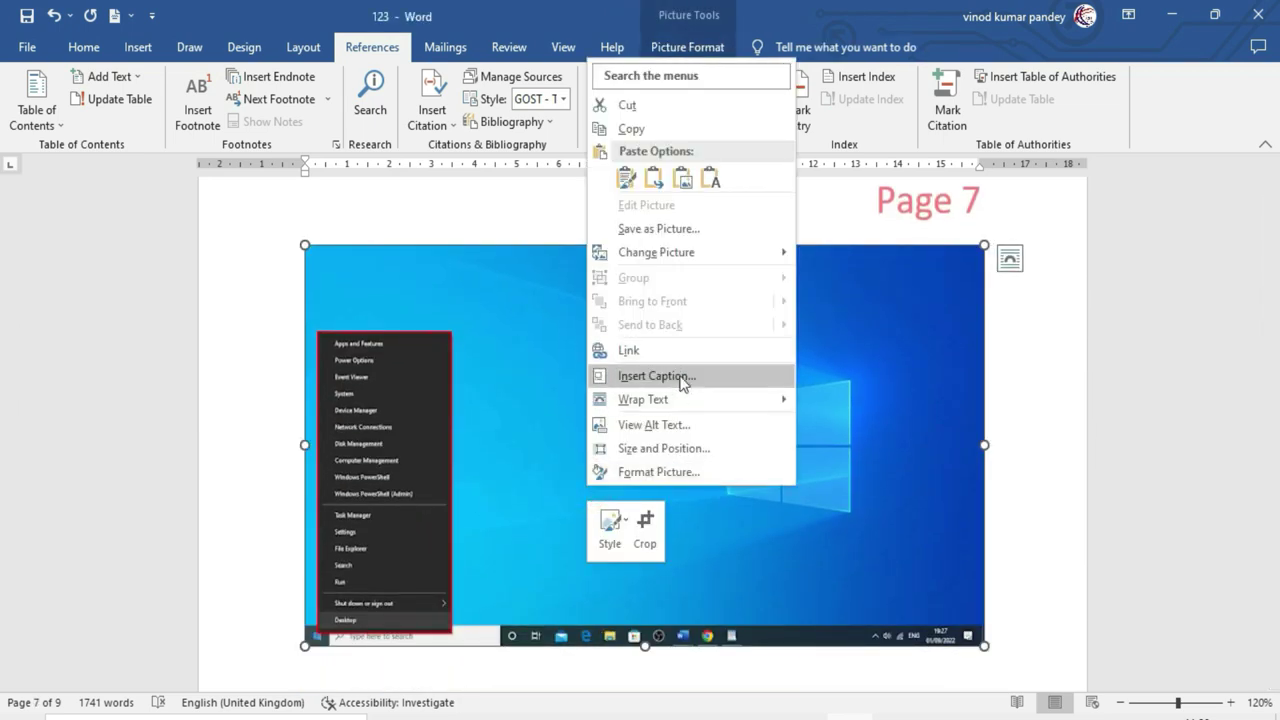
pyautogui.click(672, 374)
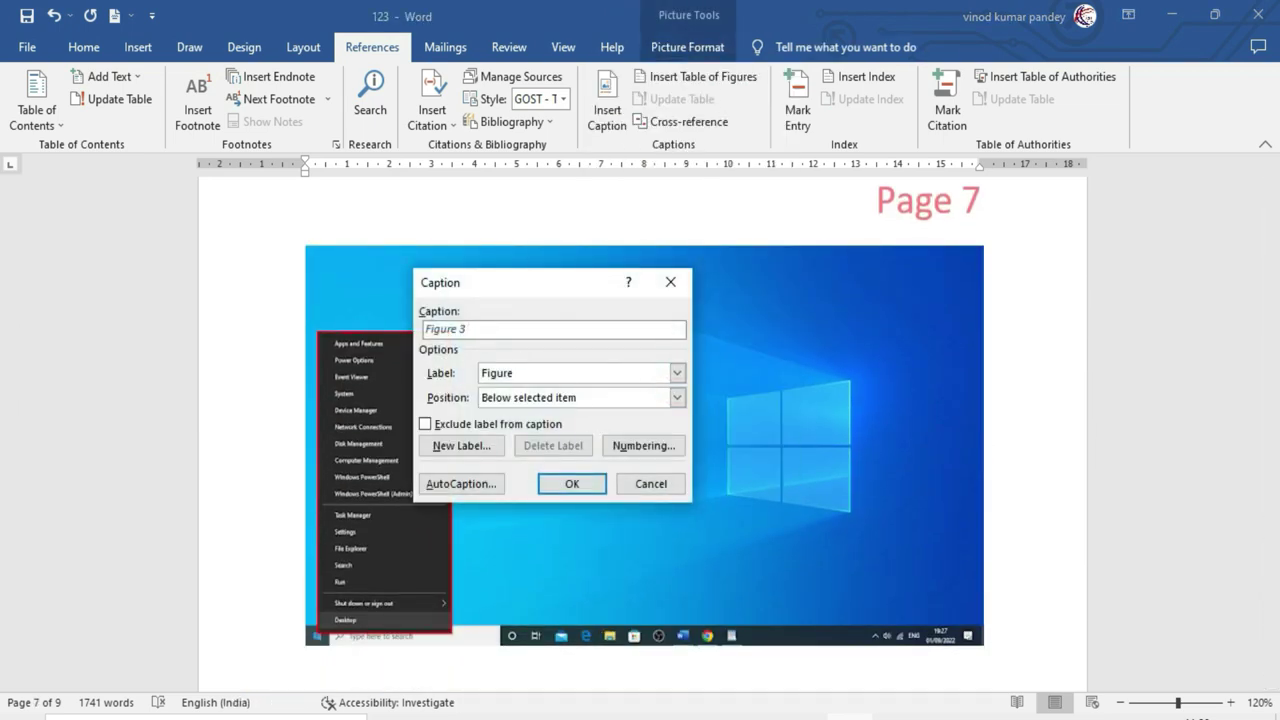
pyautogui.write('Task Bar')
pyautogui.click(586, 486)
pyautogui.scroll(1, 617, 440)
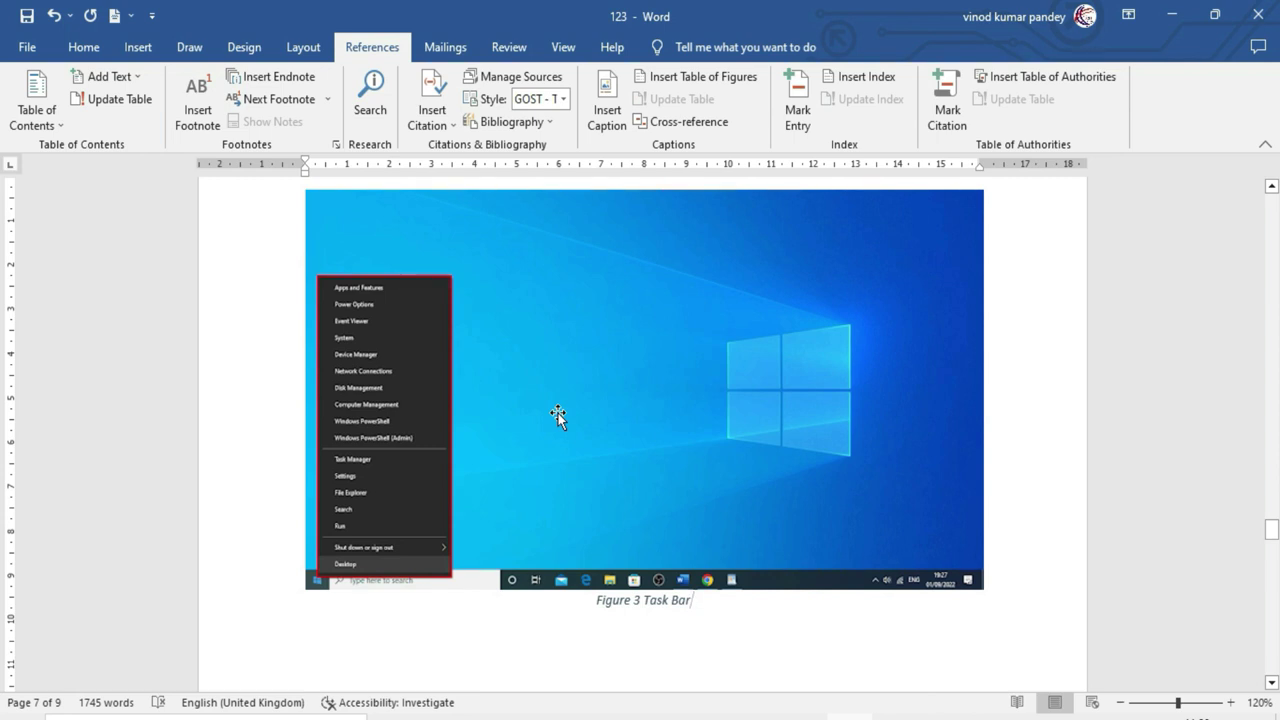
pyautogui.scroll(-1, 571, 477)
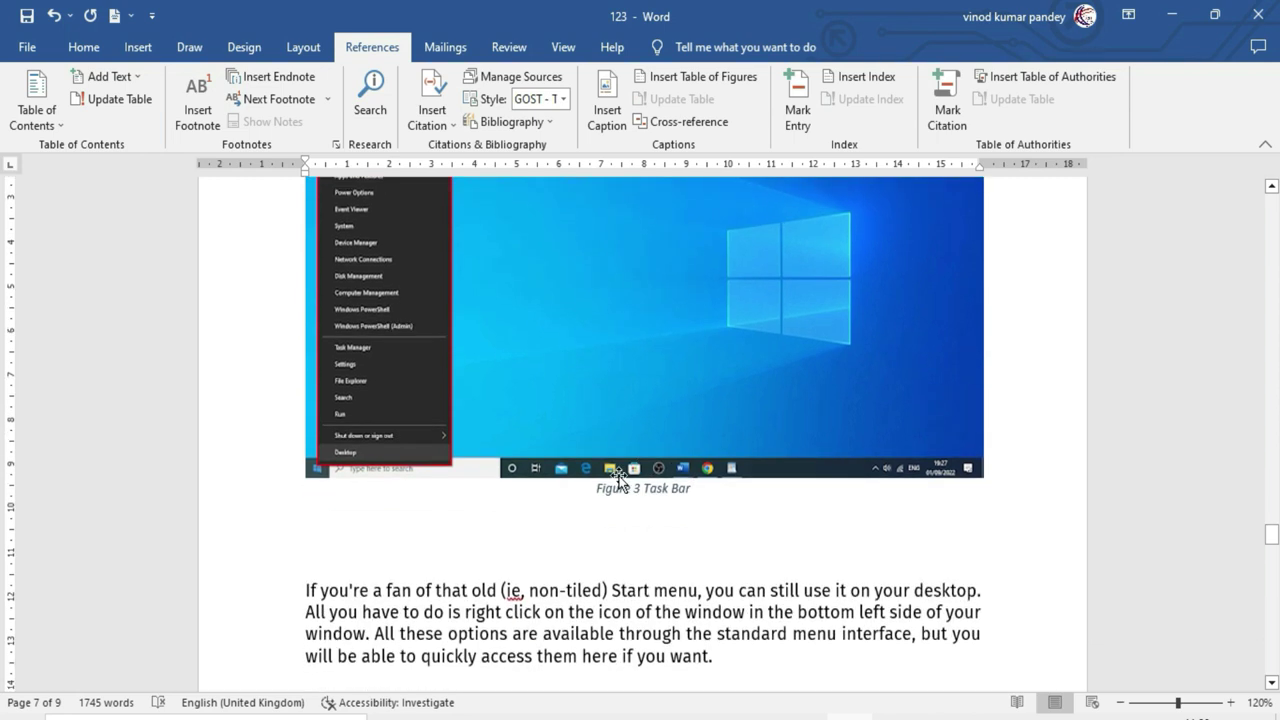
pyautogui.click(594, 500)
# Step: Left-align the Figure 3 Task Bar caption
pyautogui.click(84, 47)
pyautogui.click(449, 114)
pyautogui.scroll(1, 375, 562)
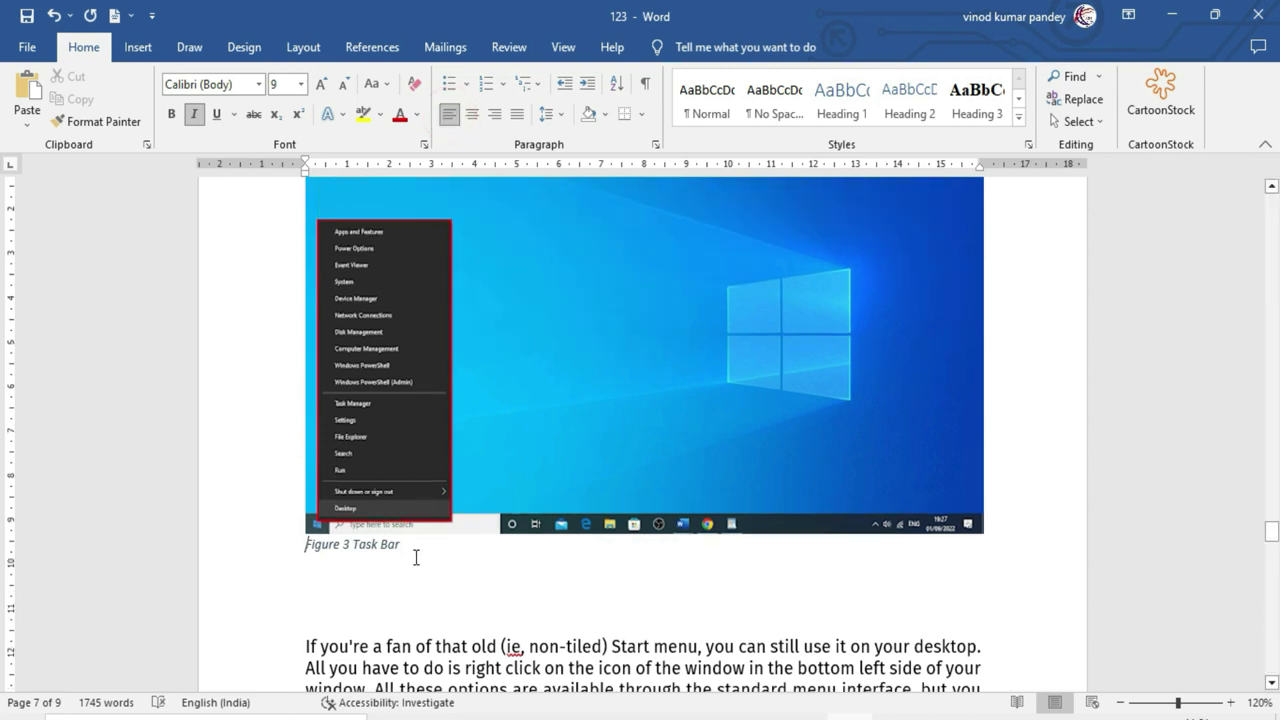
pyautogui.scroll(-1, 416, 557)
# Step: Scroll down to page 9 and place the caret below the document's last paragraph
pyautogui.scroll(-5, 416, 557)
pyautogui.scroll(-5, 416, 557)
pyautogui.scroll(-1, 414, 557)
pyautogui.scroll(-2, 414, 557)
pyautogui.scroll(-7, 414, 557)
pyautogui.scroll(-5, 414, 557)
pyautogui.scroll(-8, 414, 560)
pyautogui.scroll(-15, 414, 560)
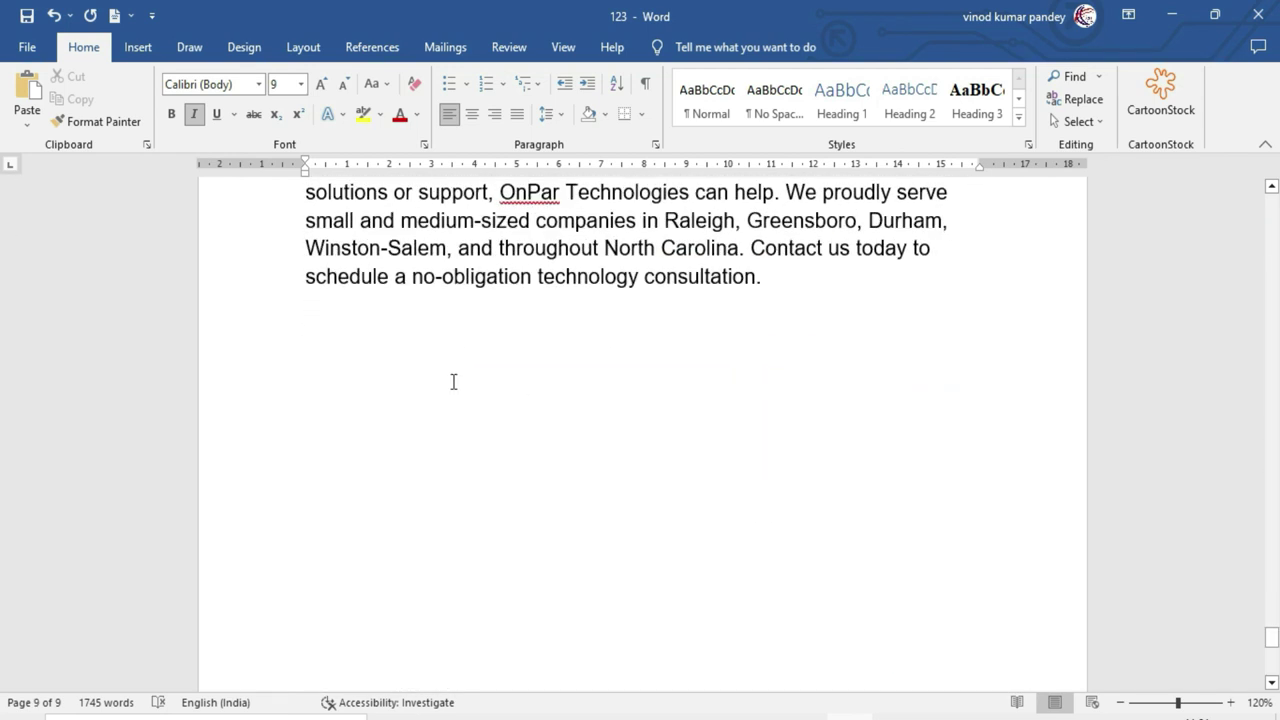
pyautogui.click(340, 415)
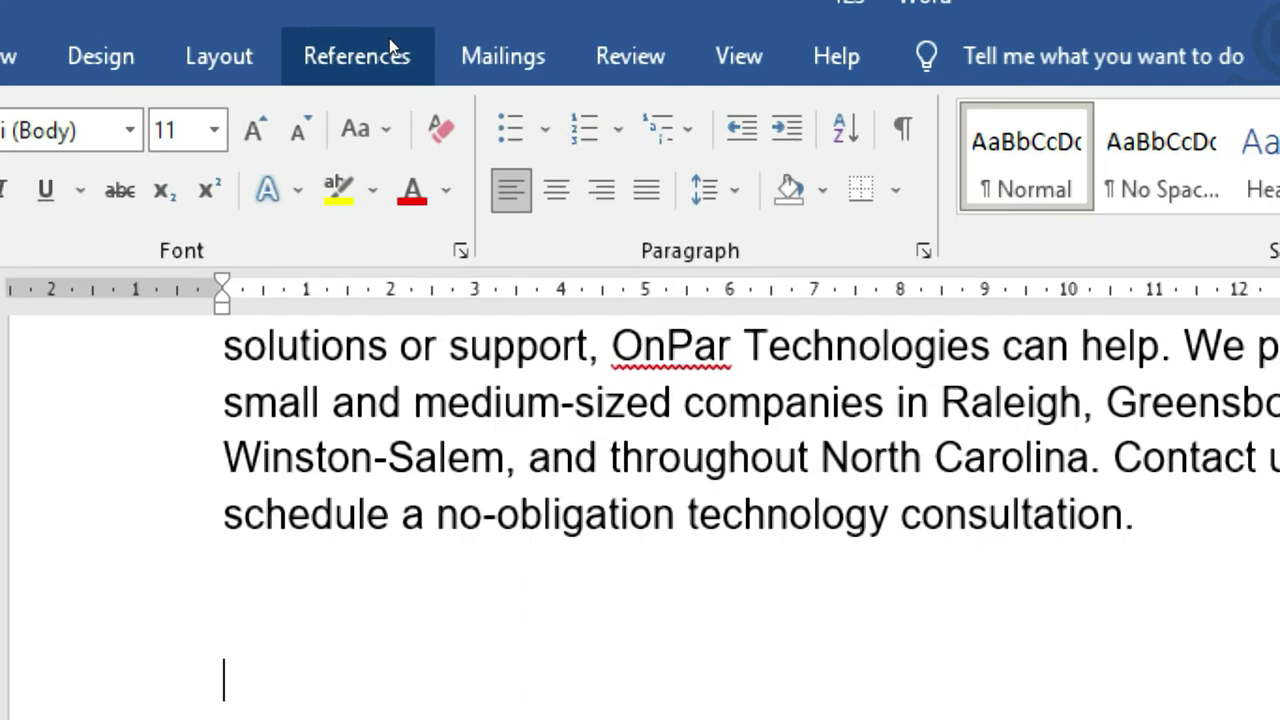
# Step: Start a new table of figures and set its tab leader to dashes
pyautogui.click(390, 45)
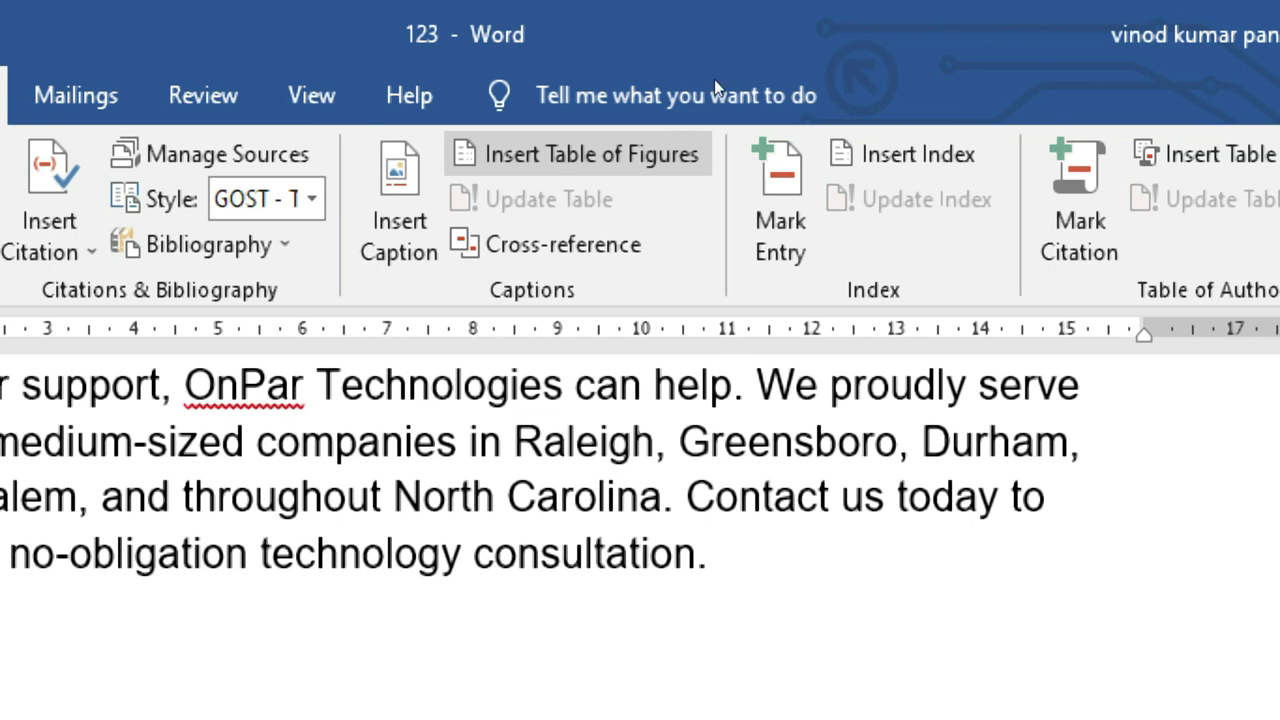
pyautogui.click(585, 154)
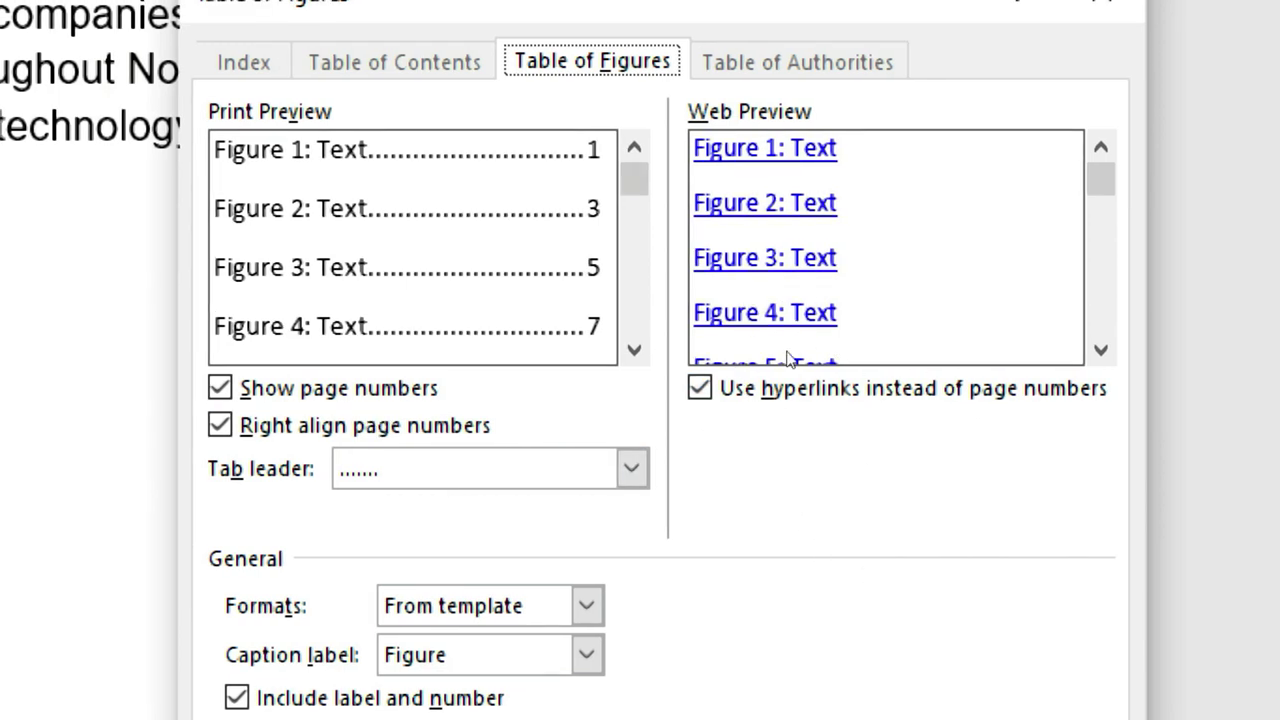
pyautogui.hotkey('alt', 'b')
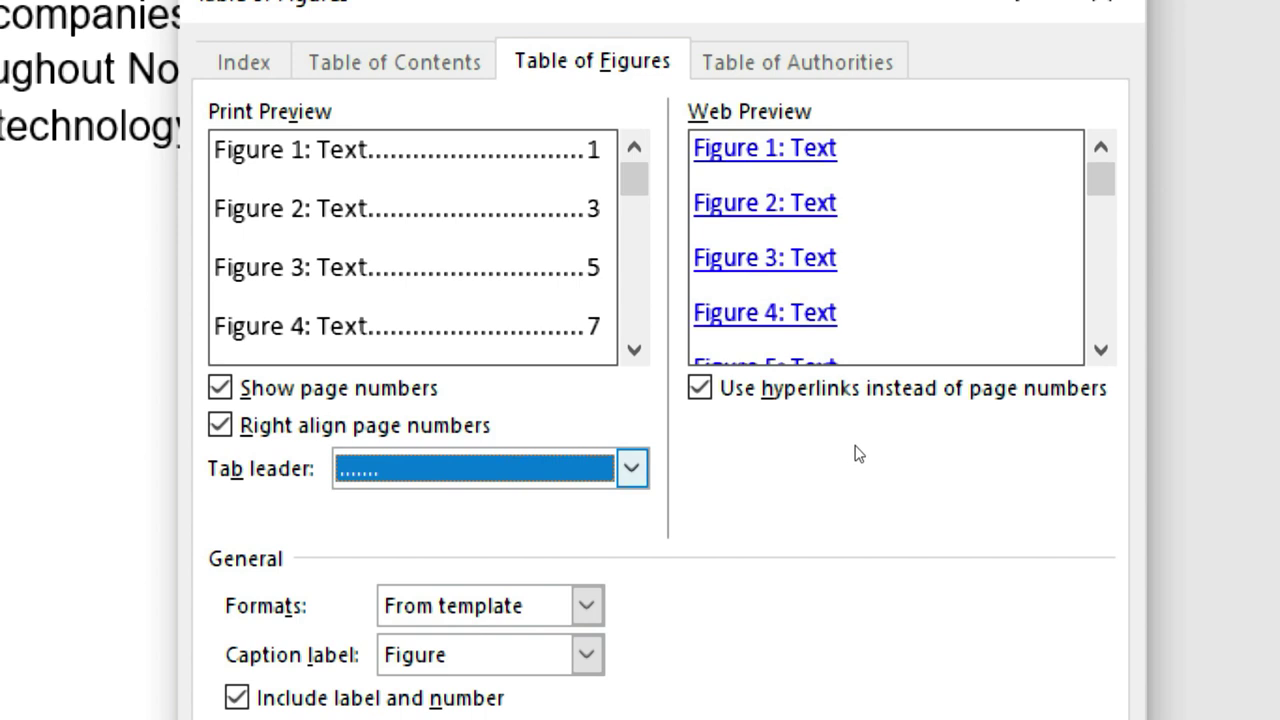
pyautogui.hotkey('alt', 'Down')
pyautogui.press('Down')
pyautogui.click(738, 494)
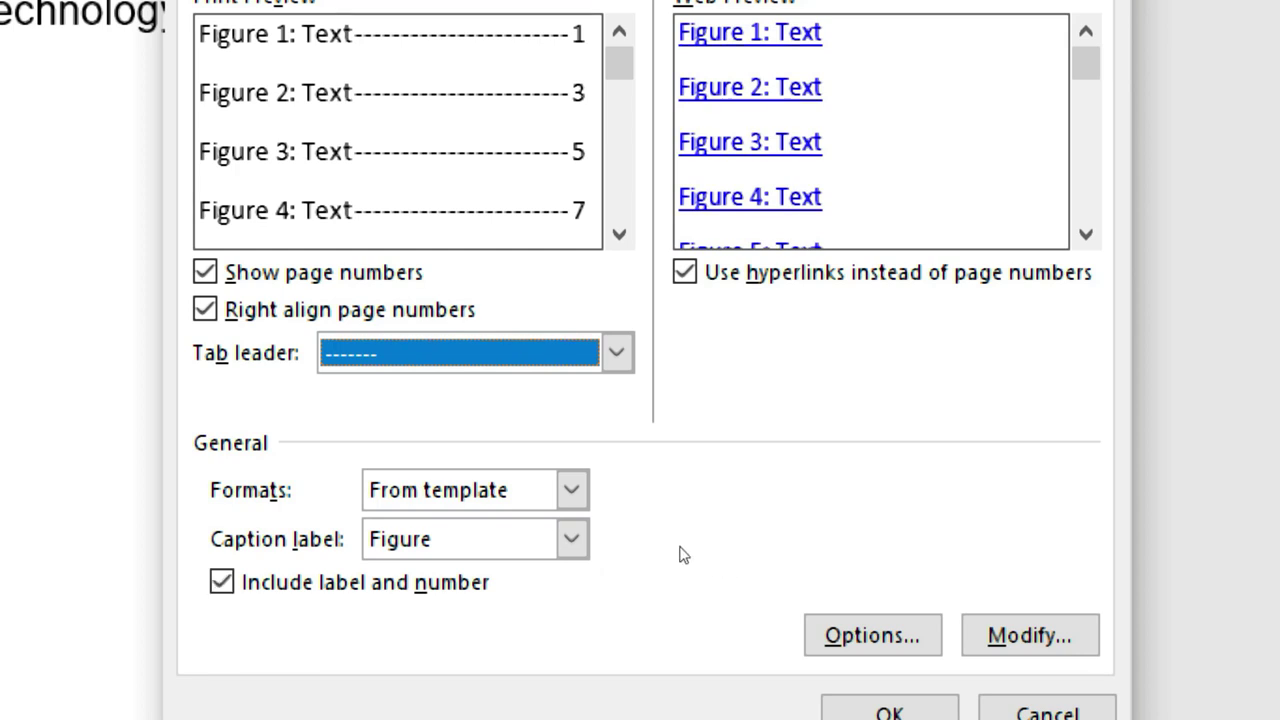
# Step: Keep Figure as the caption label and insert the figure list at the document's end
pyautogui.hotkey('alt', 'l')
pyautogui.hotkey('alt', 'Down')
pyautogui.press('Up')
pyautogui.press('Up')
pyautogui.press('Down')
pyautogui.press('Down')
pyautogui.click(774, 576)
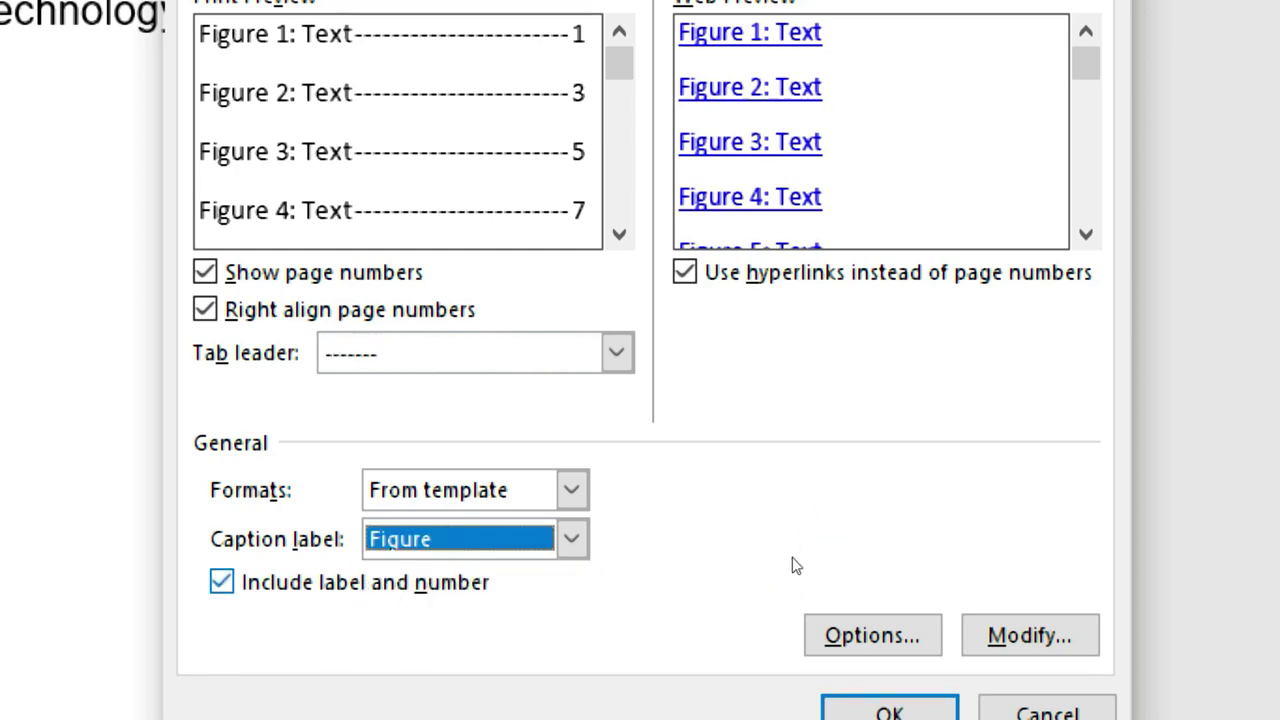
pyautogui.hotkey('alt', 'Down')
pyautogui.press('Up')
pyautogui.press('Up')
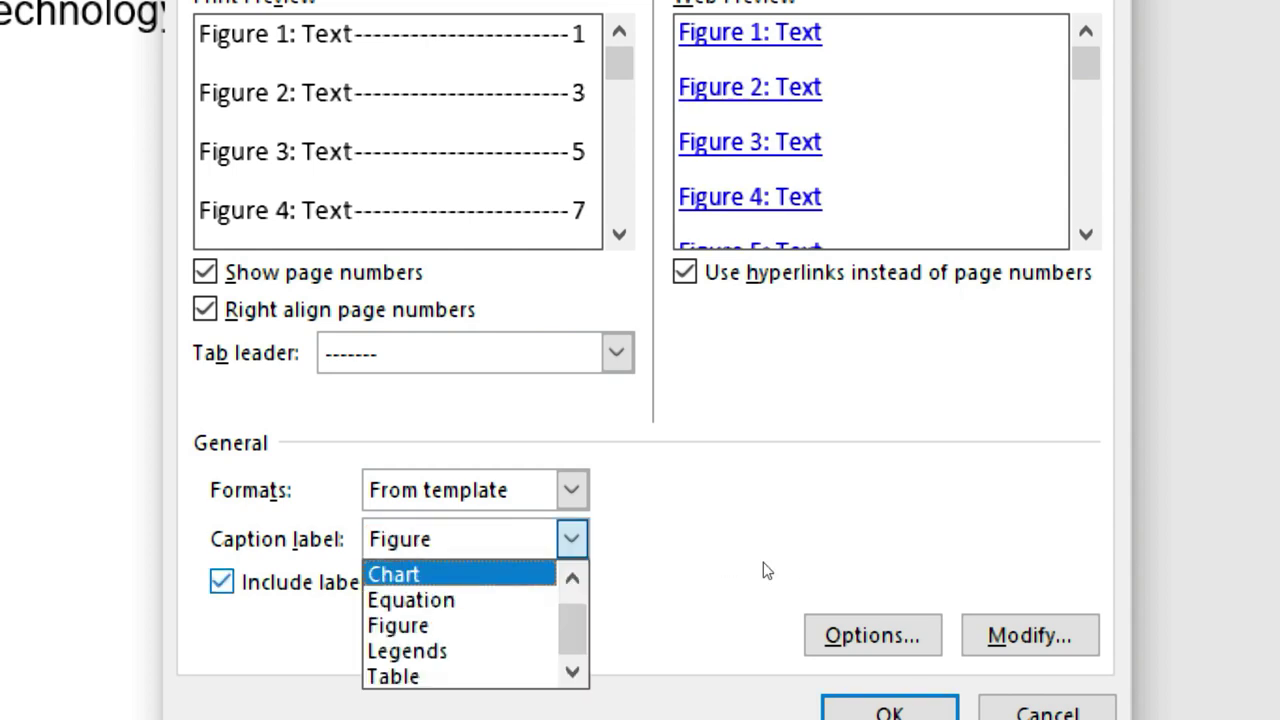
pyautogui.press('l')
pyautogui.press('f')
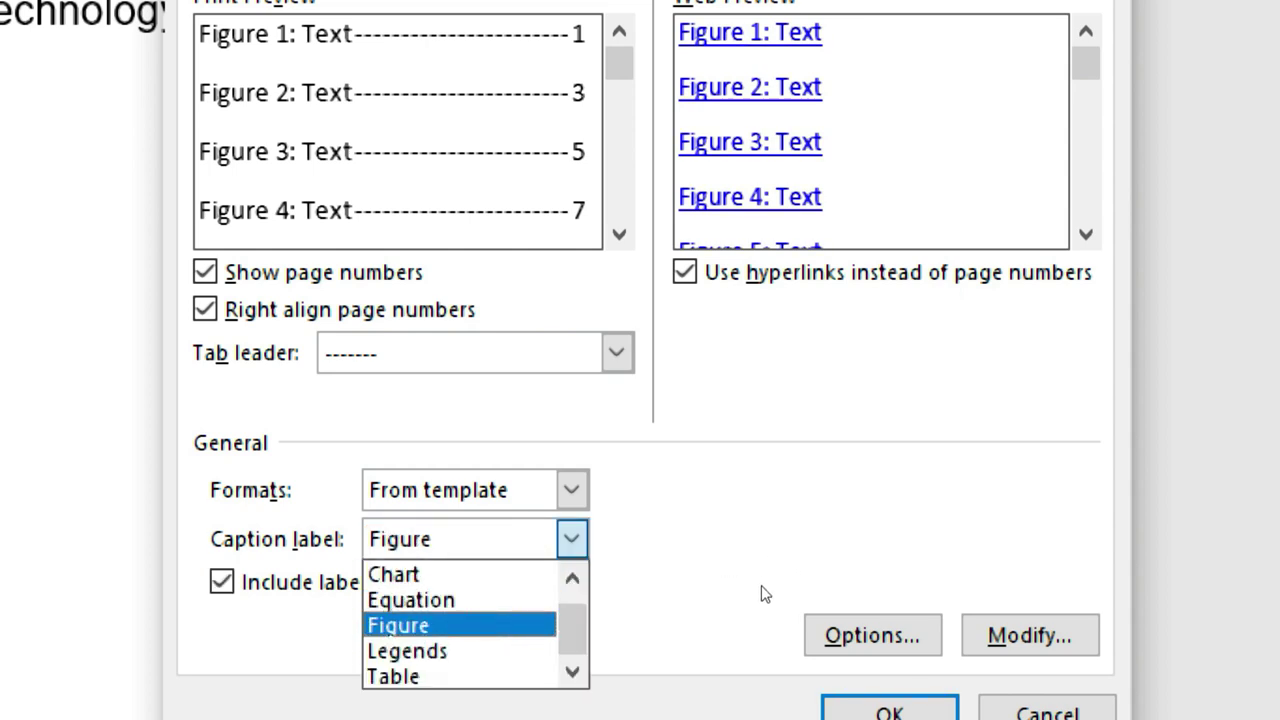
pyautogui.press('t')
pyautogui.press('f')
pyautogui.click(777, 592)
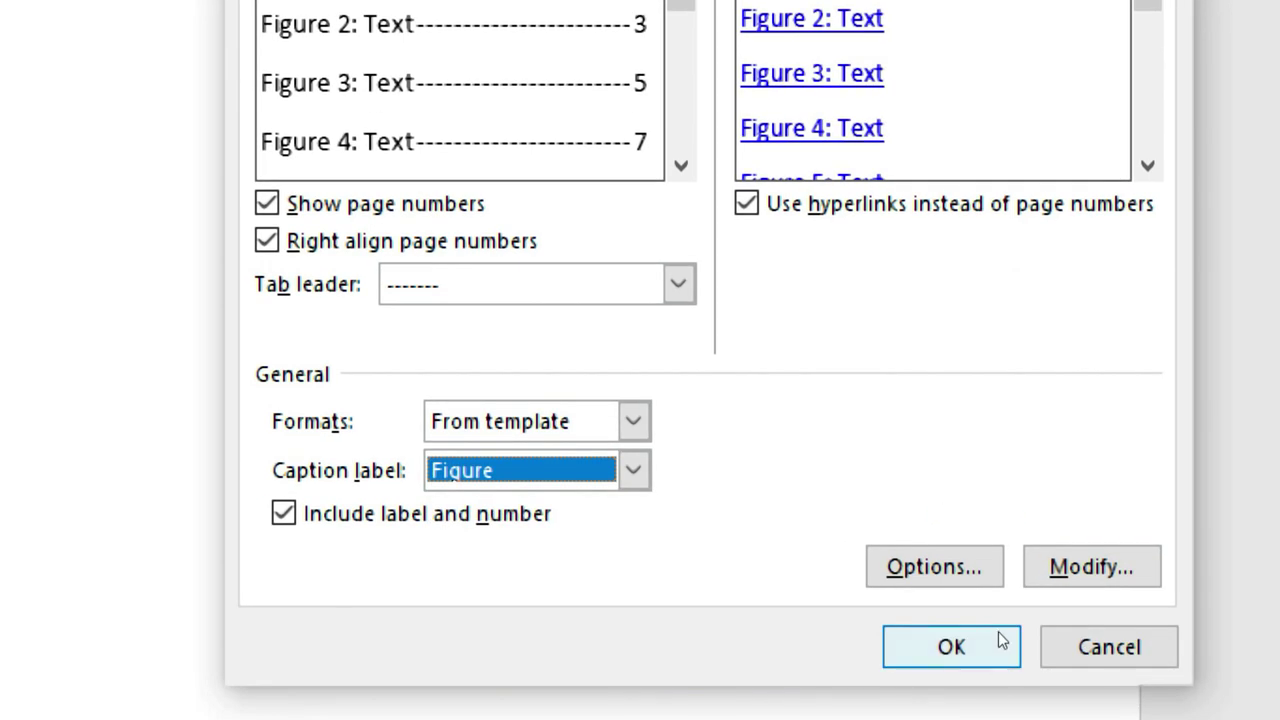
pyautogui.click(1002, 641)
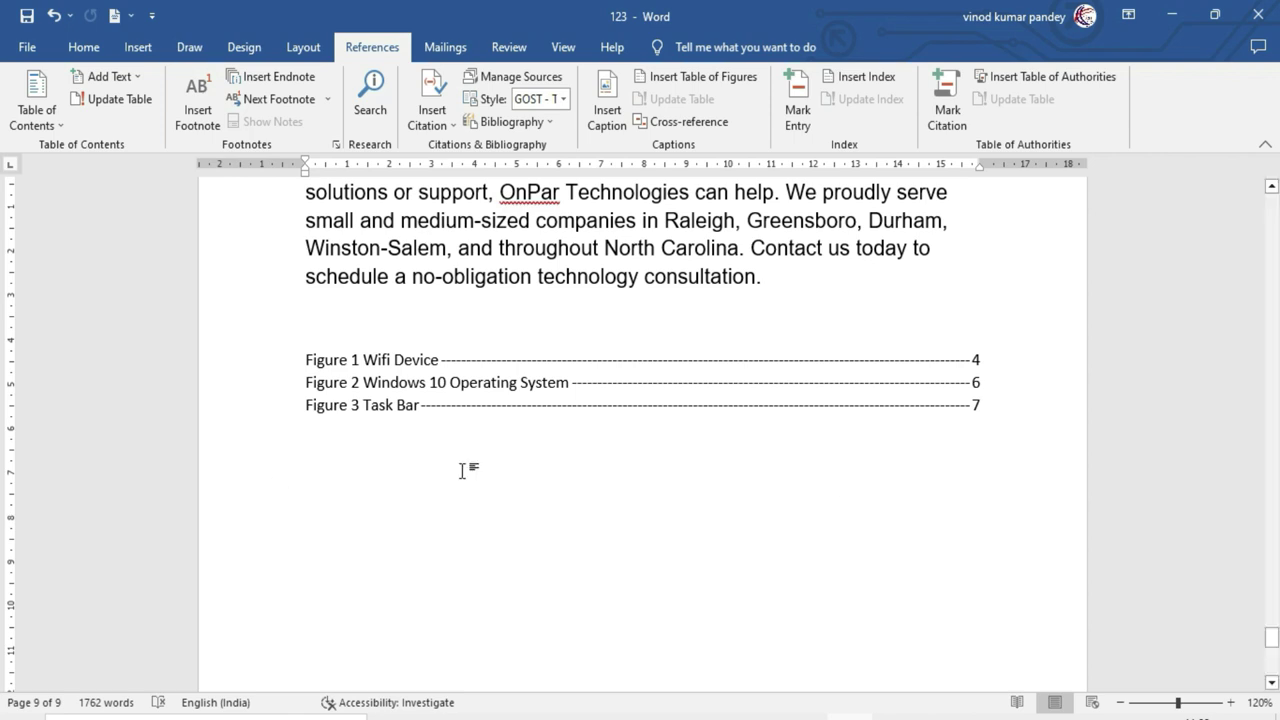
# Step: Insert a Table-label table of figures listing 'Table 1 Goods and Service Tax'
pyautogui.click(705, 80)
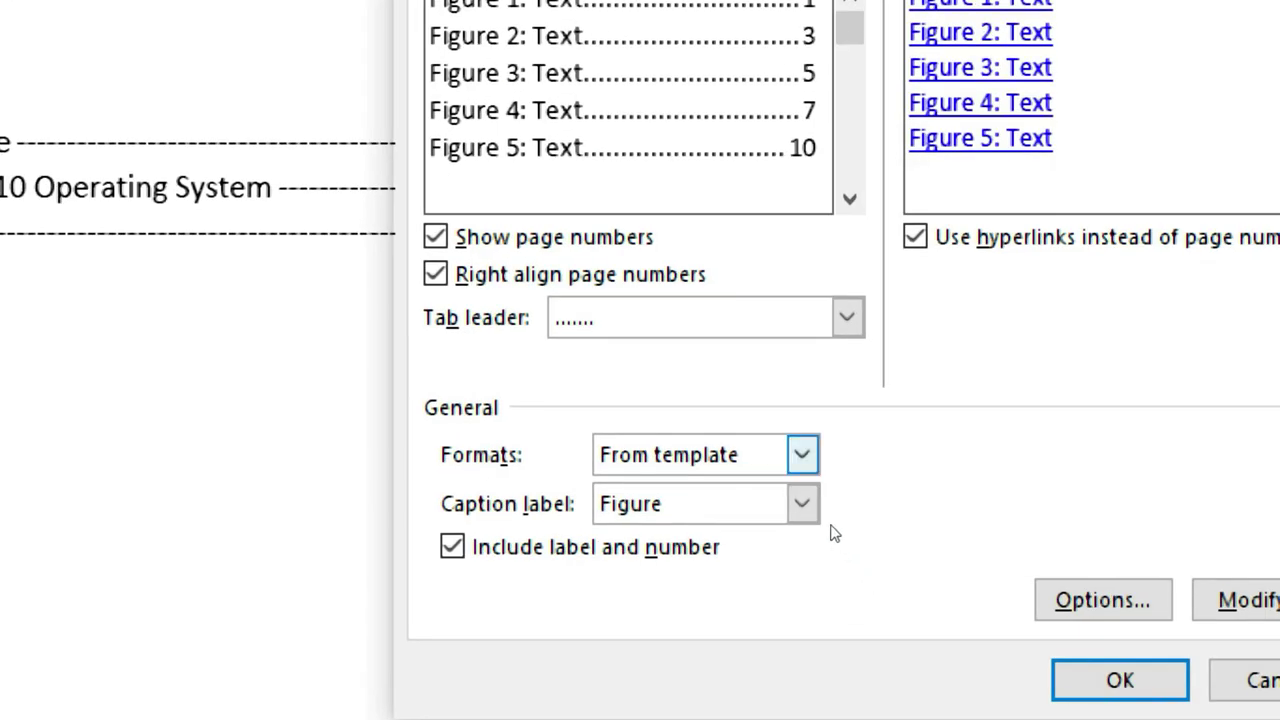
pyautogui.click(833, 540)
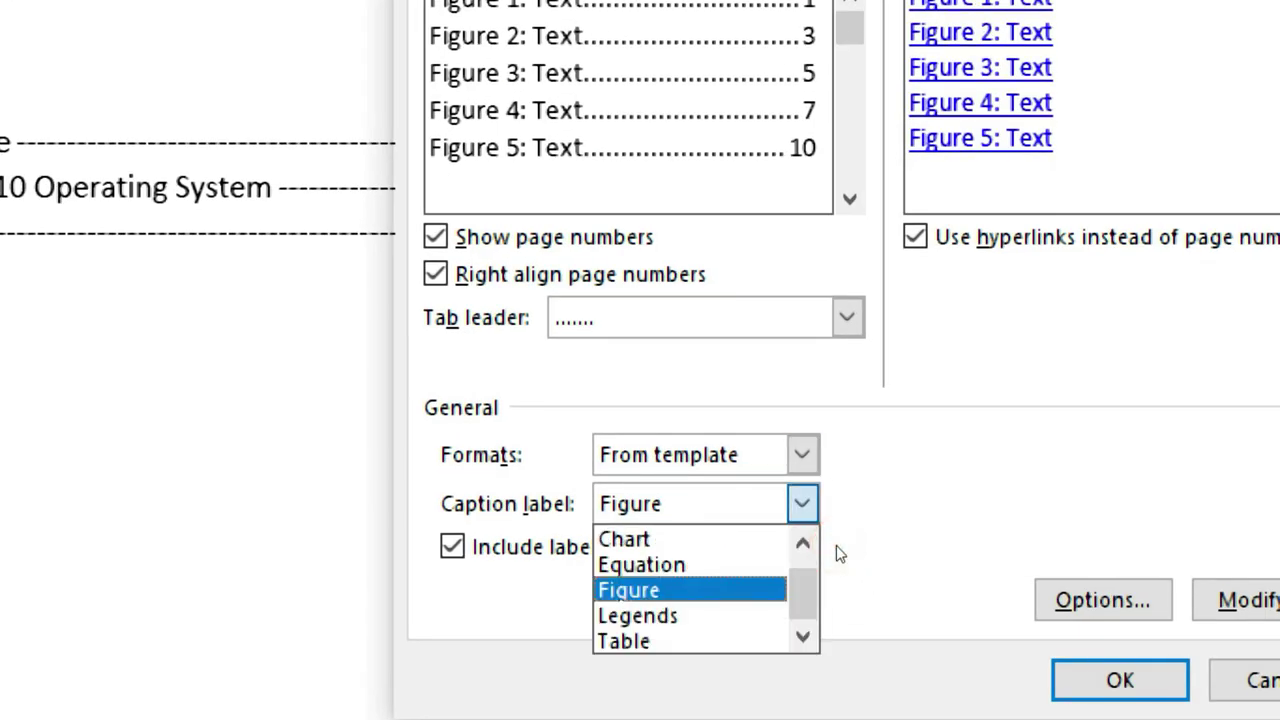
pyautogui.click(750, 640)
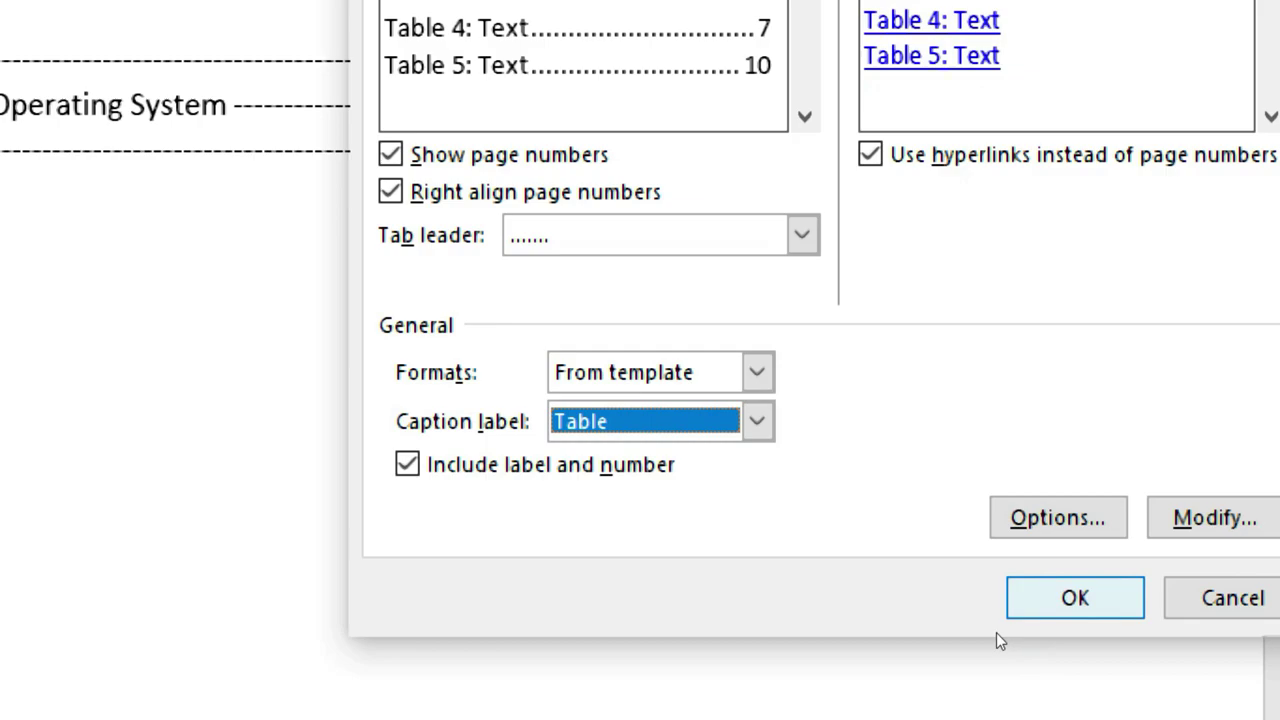
pyautogui.click(1062, 690)
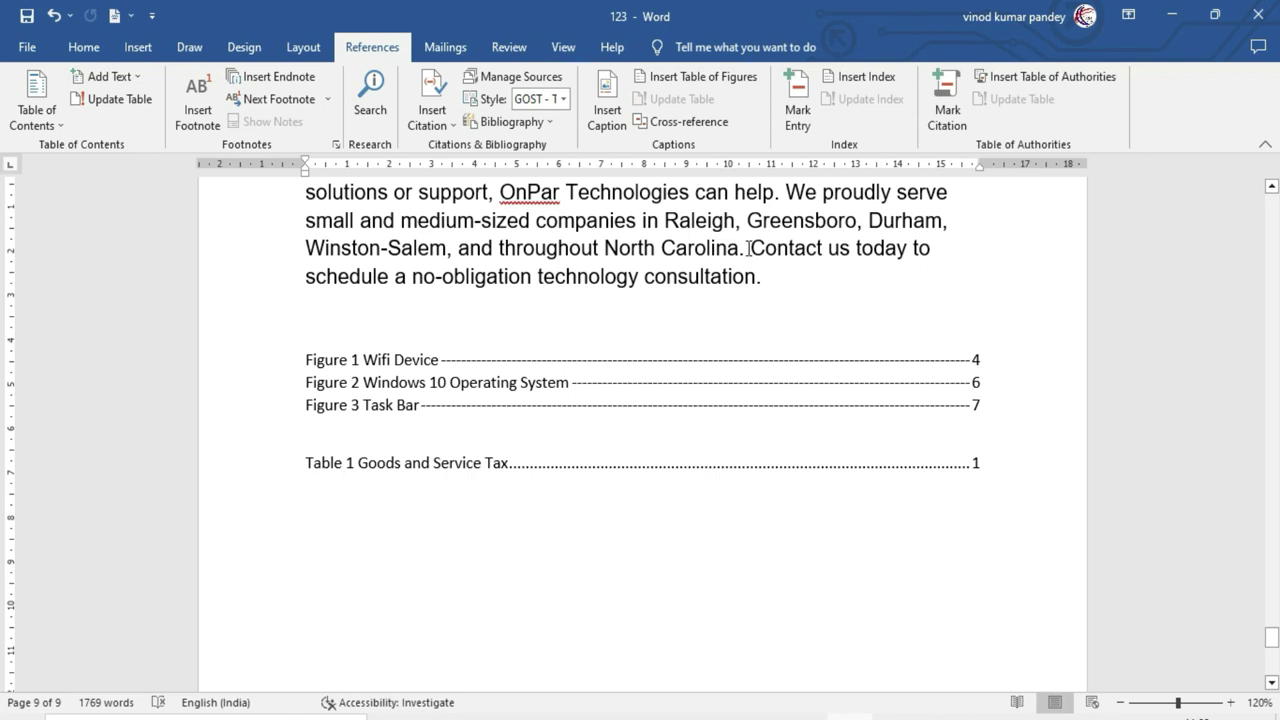
# Step: Insert a Chart-label table of figures listing 'Chart 1 Students Performance' on page 3
pyautogui.click(686, 78)
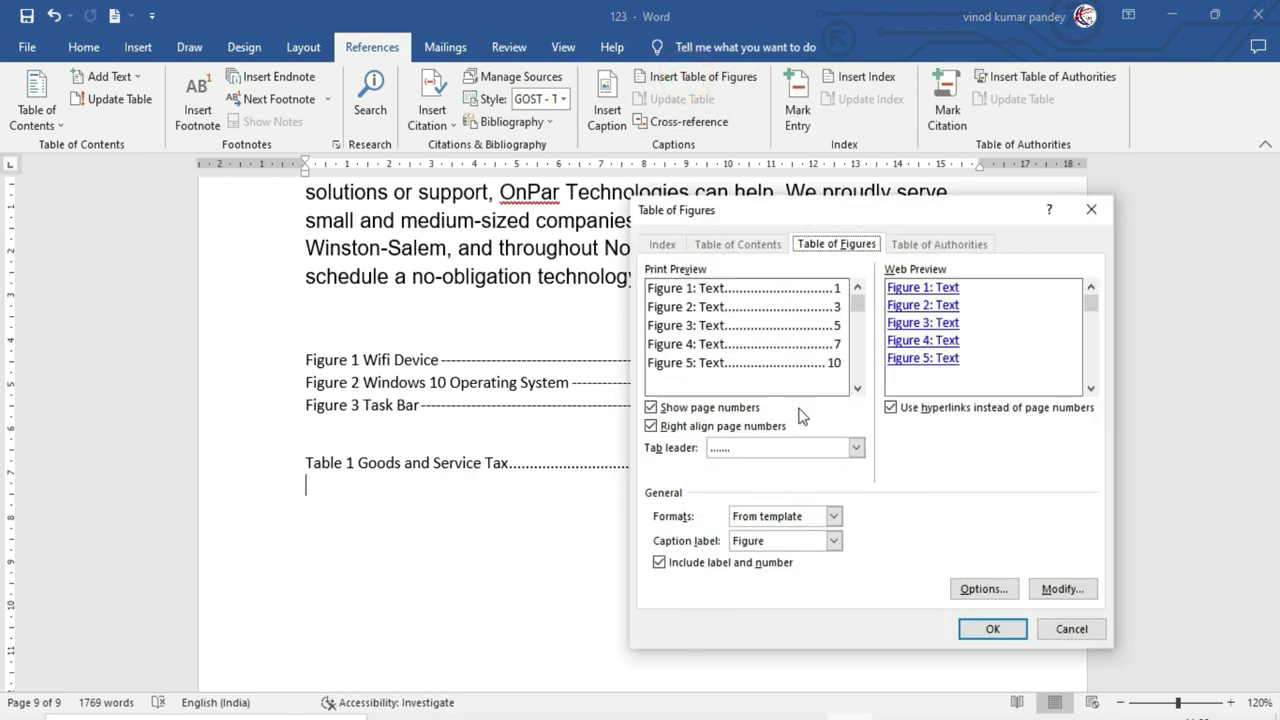
pyautogui.click(833, 540)
pyautogui.click(765, 557)
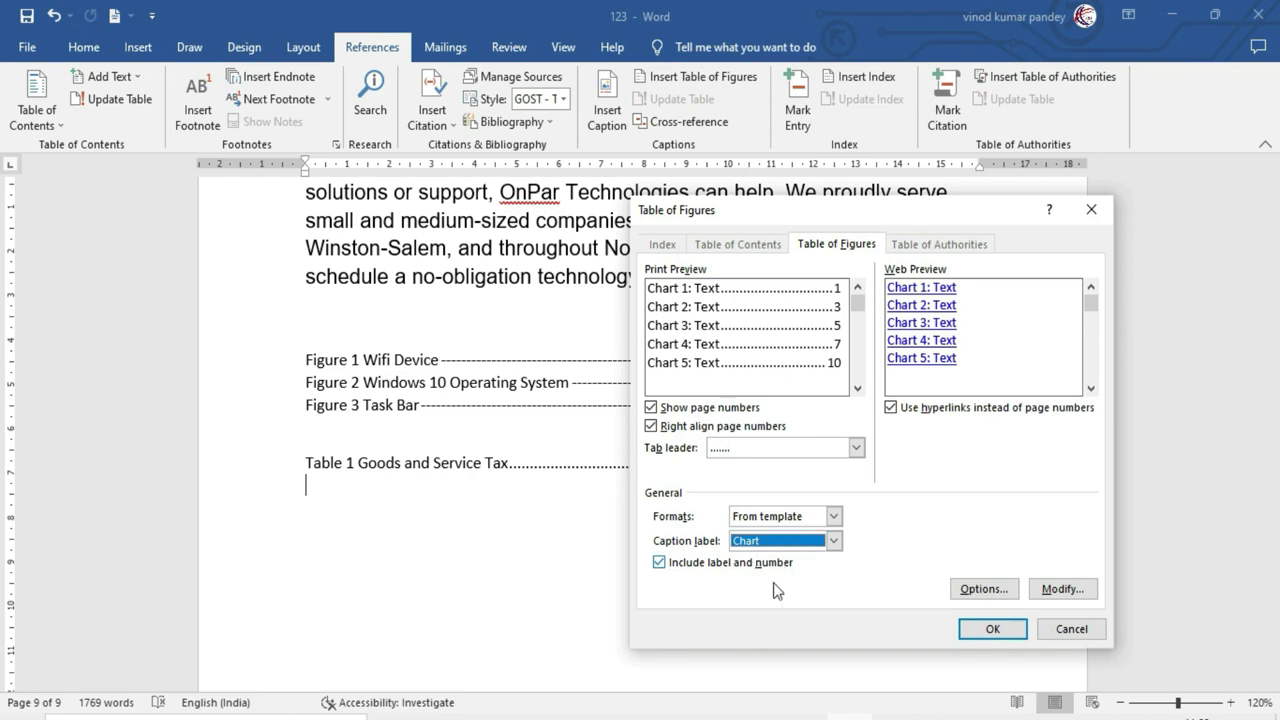
pyautogui.click(993, 629)
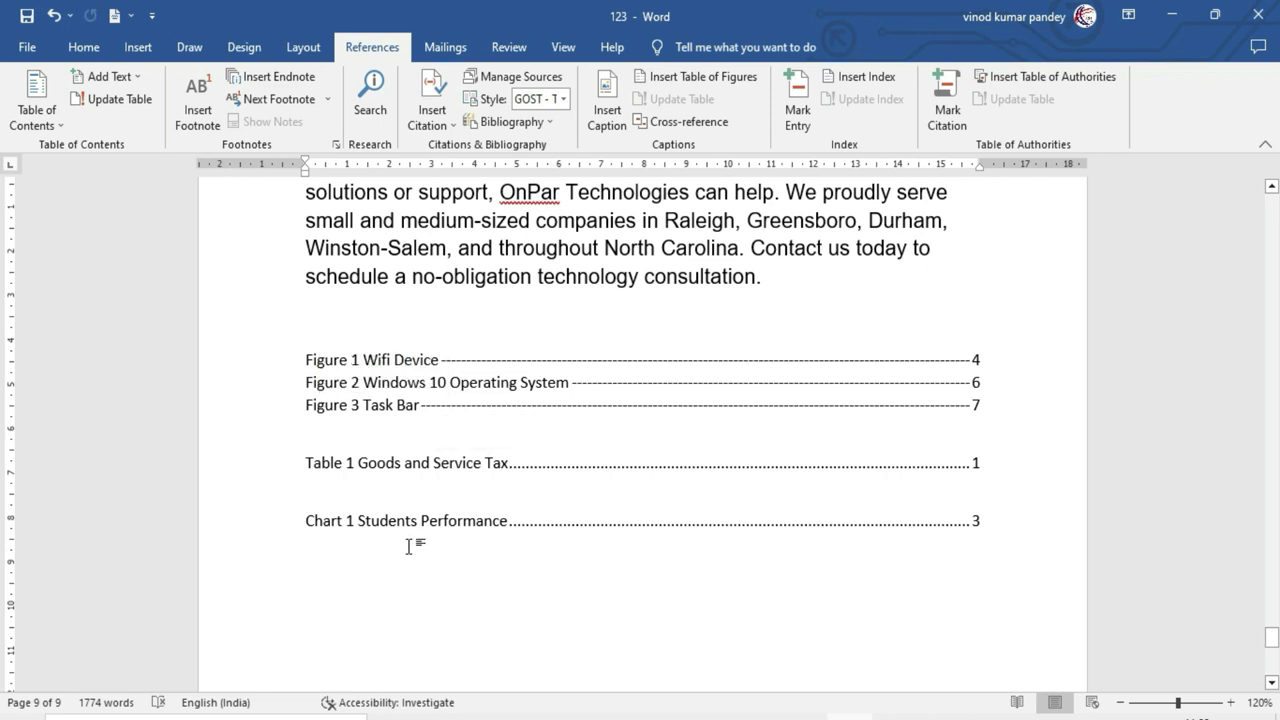
# Step: Follow the Chart 1 entry in the page 9 list to the chart caption
pyautogui.keyDown('ctrl'); pyautogui.click(336, 415); pyautogui.keyUp('ctrl')
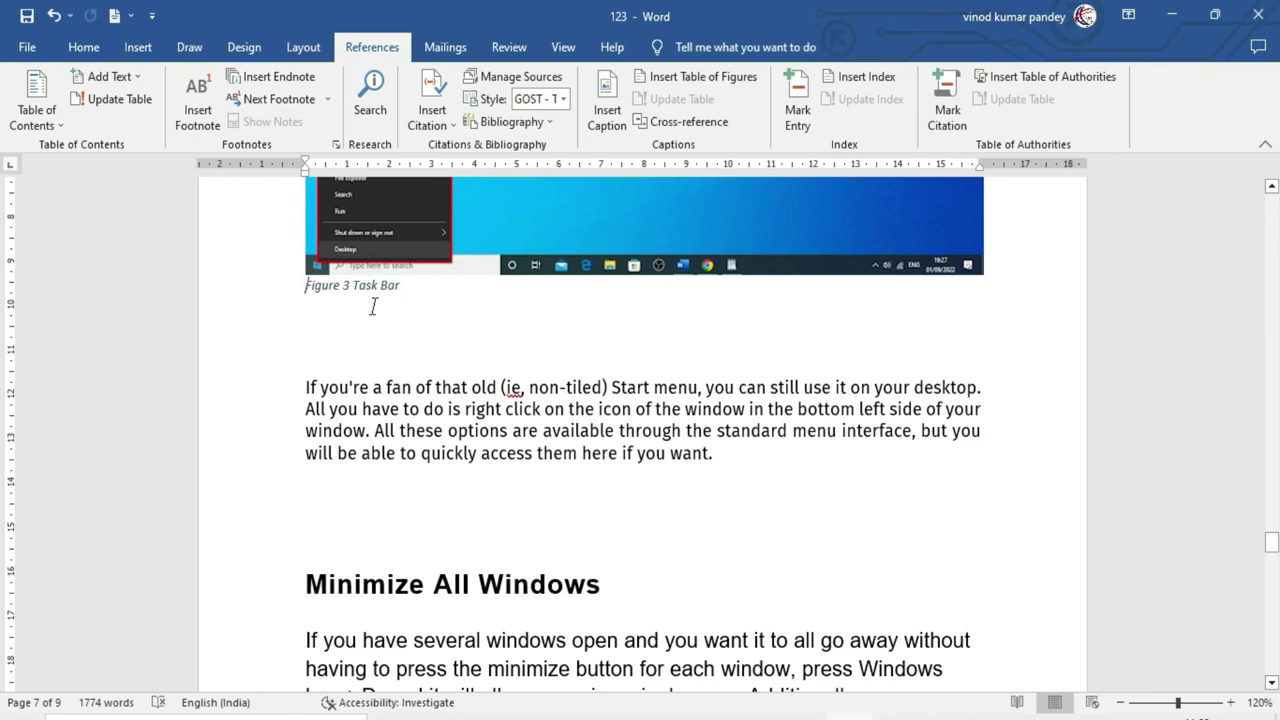
pyautogui.moveTo(1271, 541); pyautogui.dragTo(1272, 637)
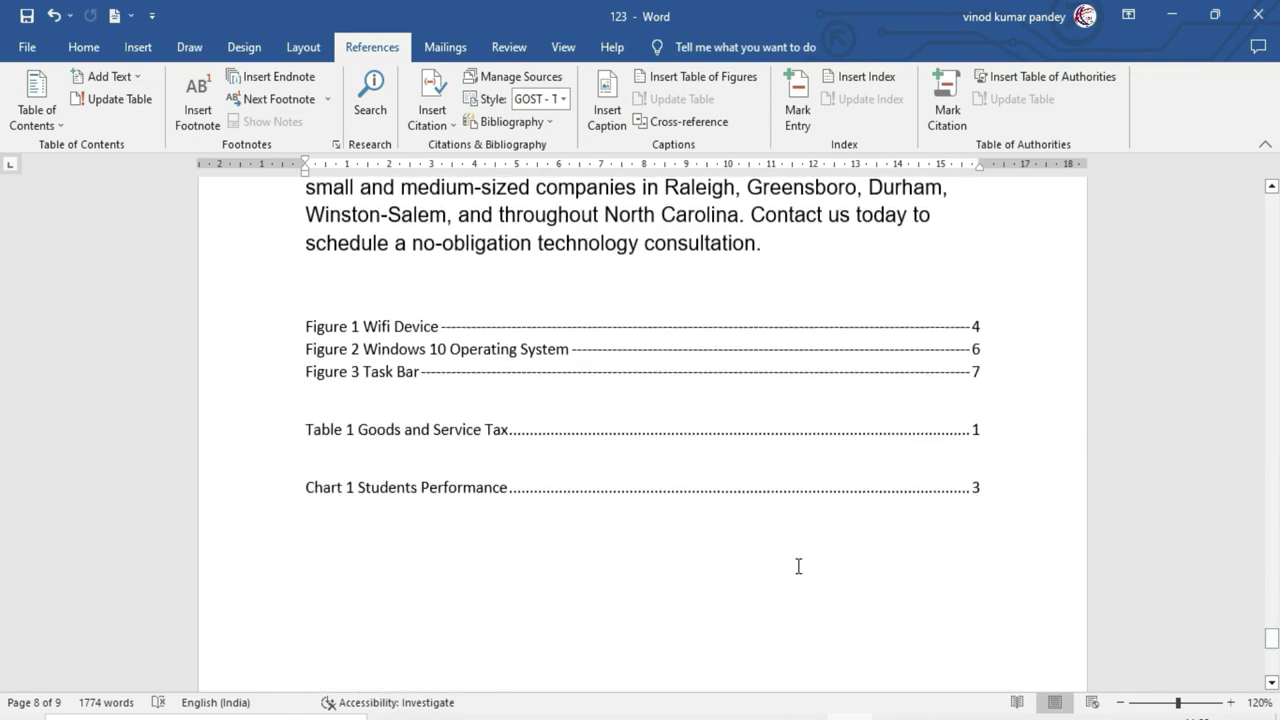
pyautogui.click(326, 497)
pyautogui.keyDown('ctrl'); pyautogui.click(386, 500); pyautogui.keyUp('ctrl')
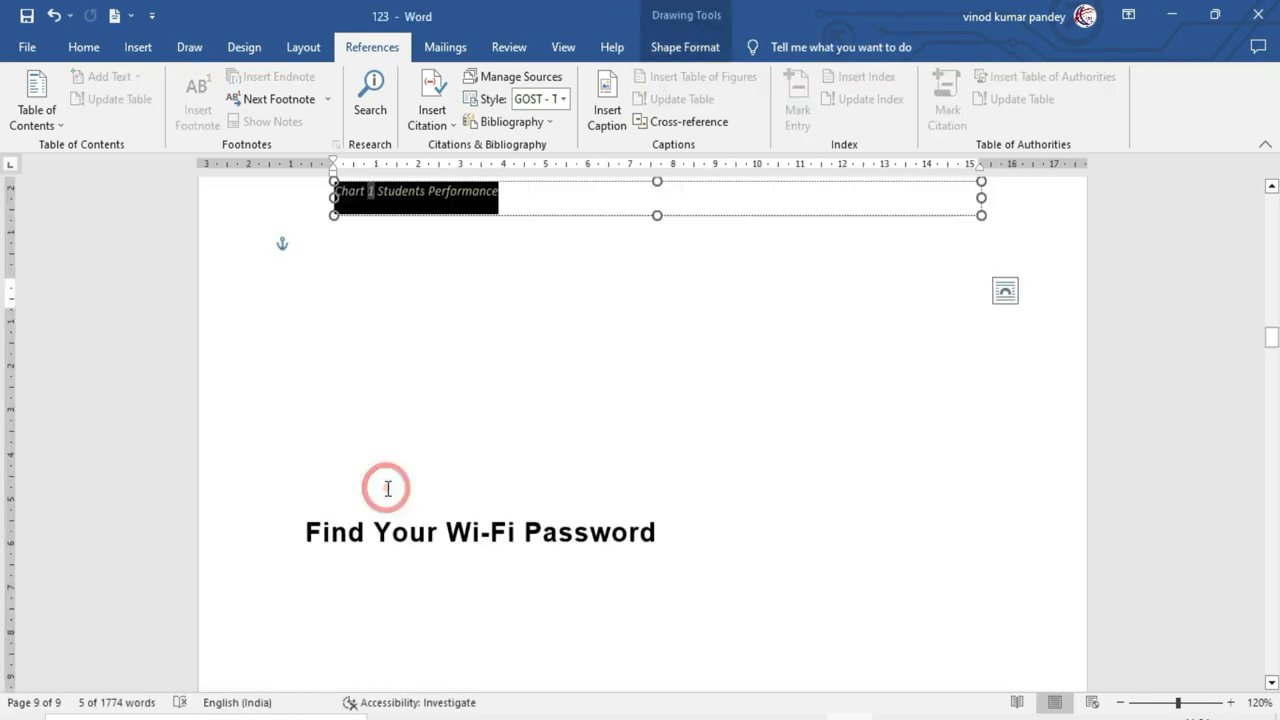
# Step: Place the caret at the end of the Chart 1 caption, then return to page 9
pyautogui.scroll(5, 426, 455)
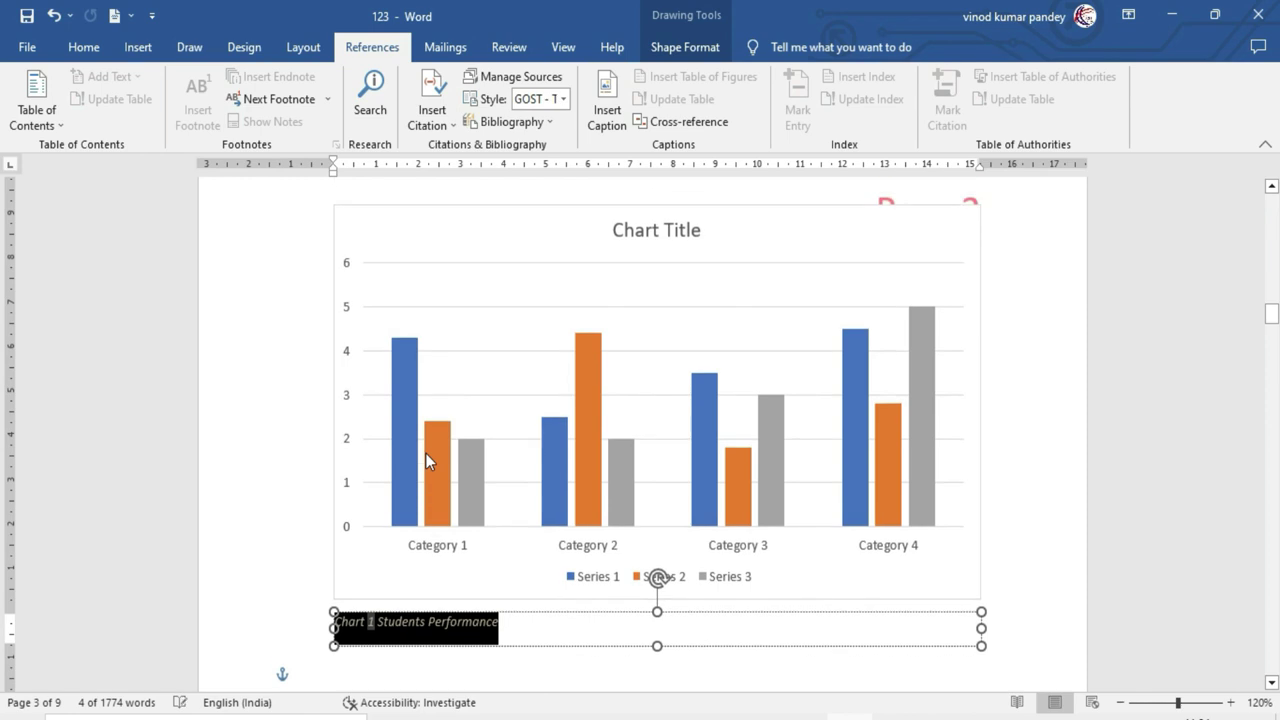
pyautogui.moveTo(426, 453)
pyautogui.scroll(-2, 424, 452)
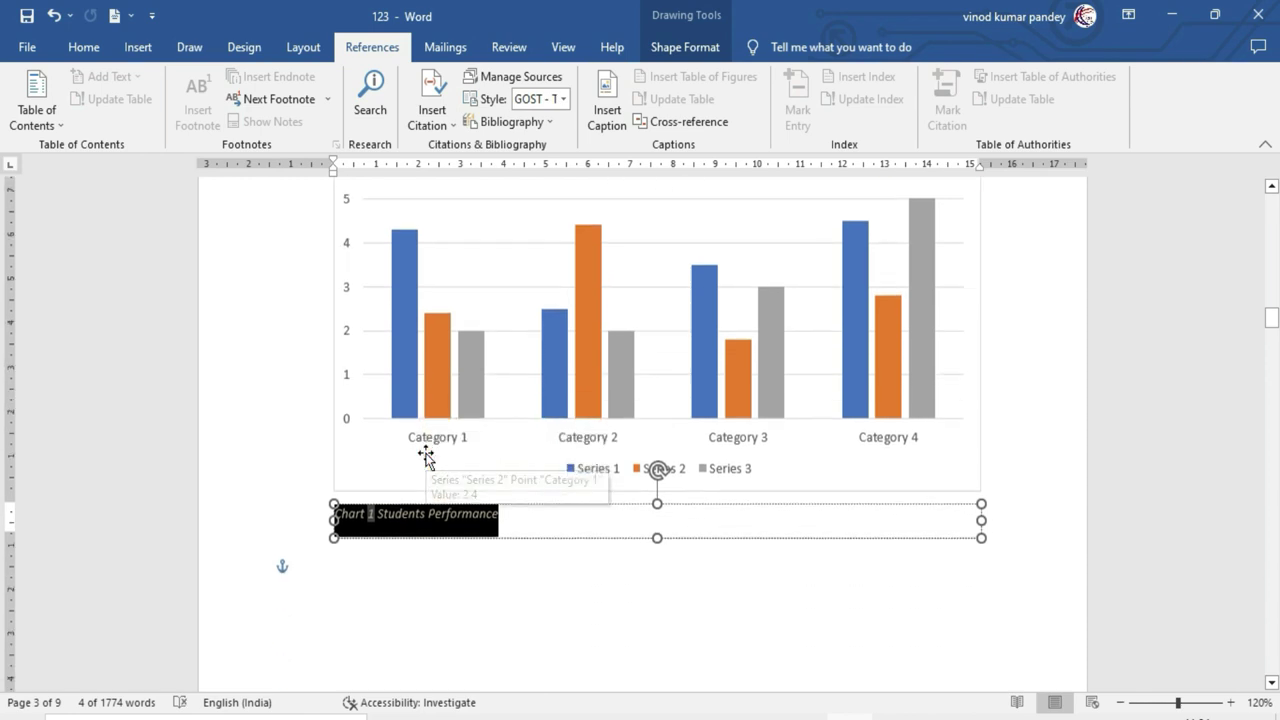
pyautogui.click(432, 586)
pyautogui.click(507, 513)
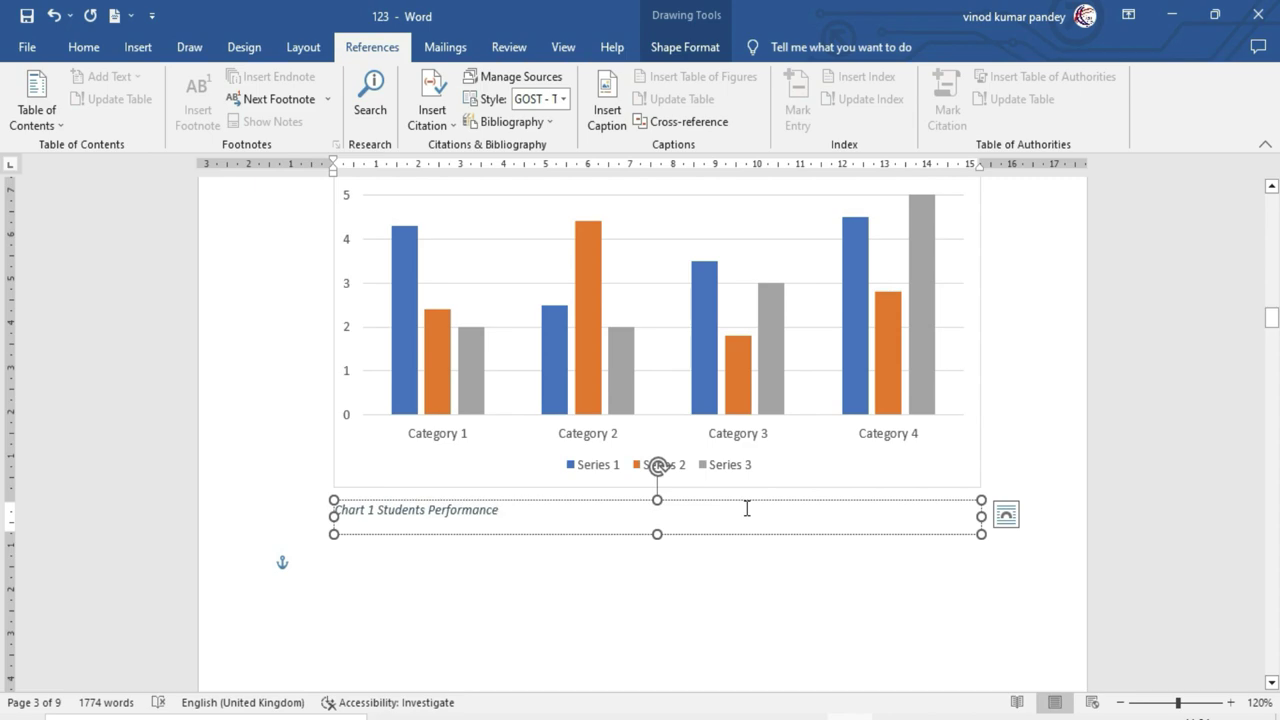
pyautogui.moveTo(1271, 317)
pyautogui.mouseDown()
pyautogui.moveTo(1258, 575)
pyautogui.moveTo(1268, 642)
pyautogui.mouseUp()
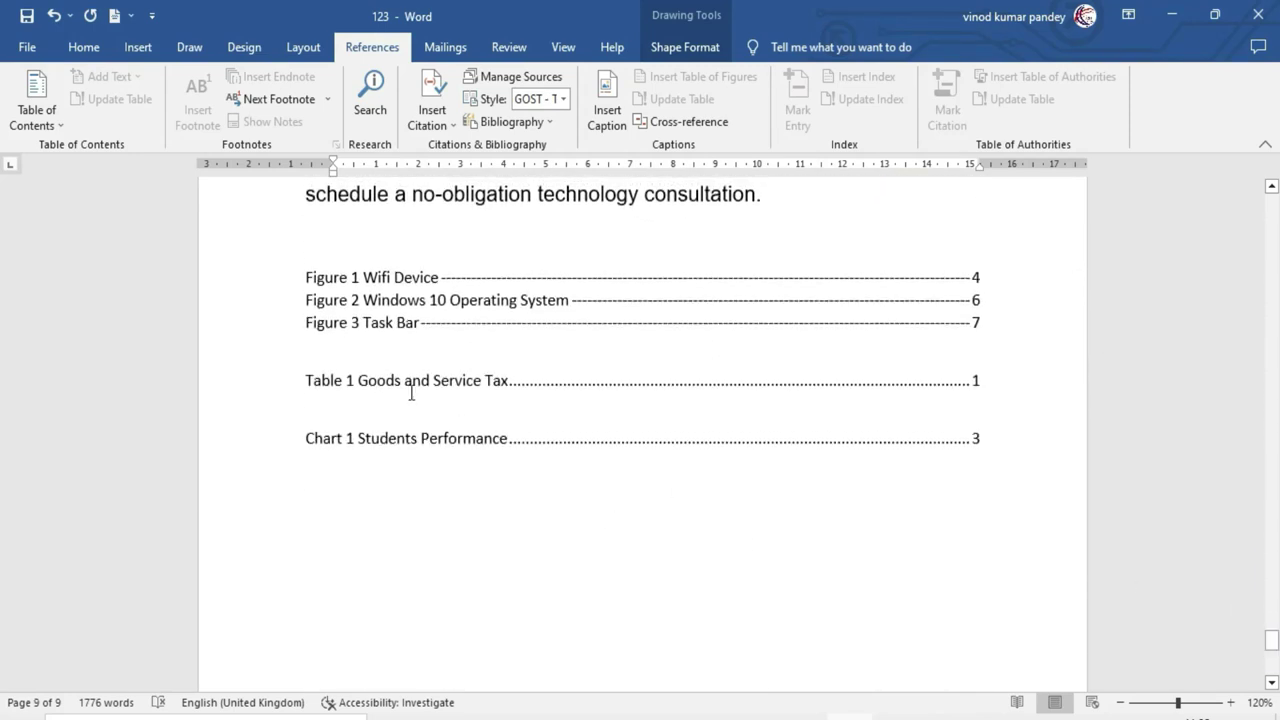
# Step: Update the entire list of charts so it reads 'Chart 1 Students Performance in India'
pyautogui.click(484, 440)
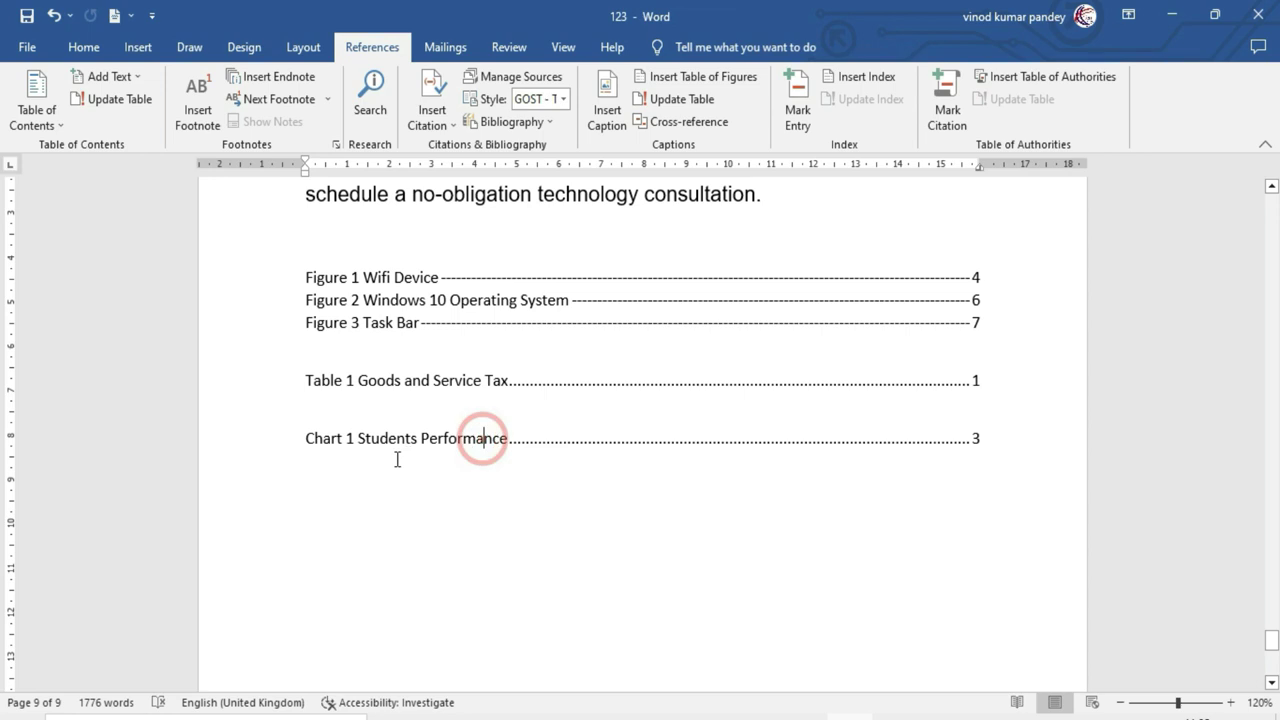
pyautogui.click(318, 440)
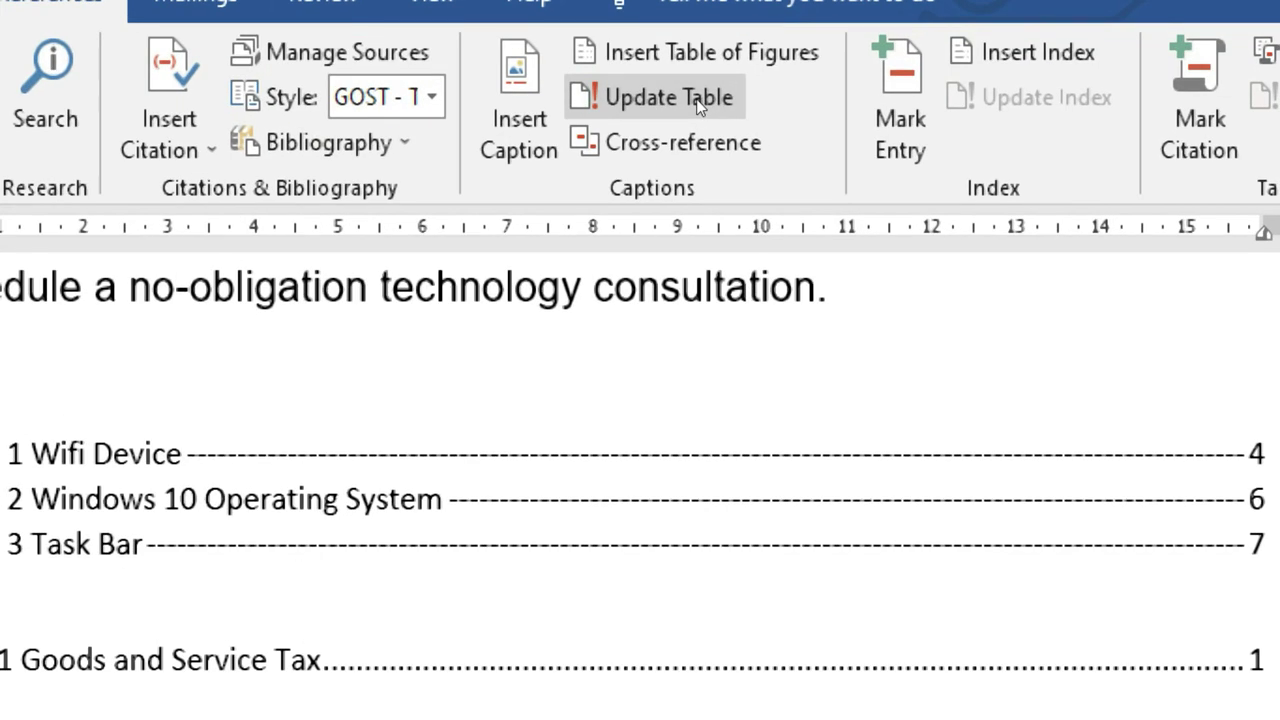
pyautogui.click(699, 107)
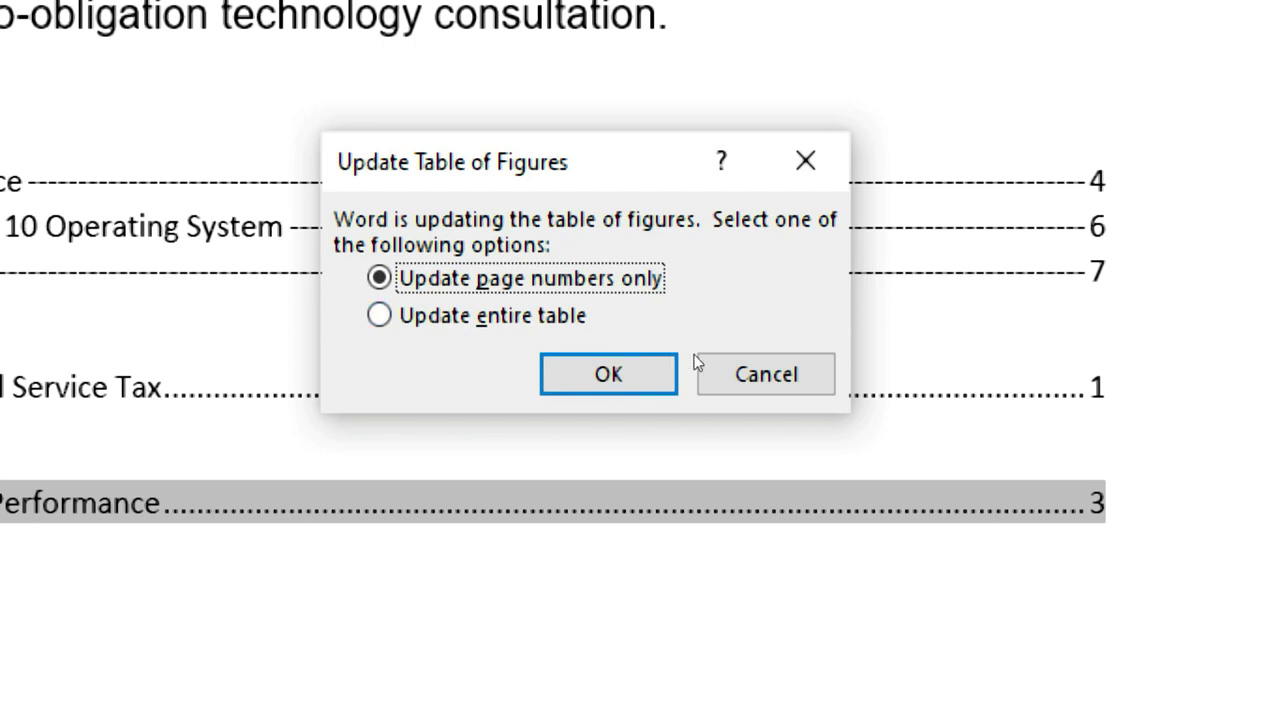
pyautogui.click(638, 347)
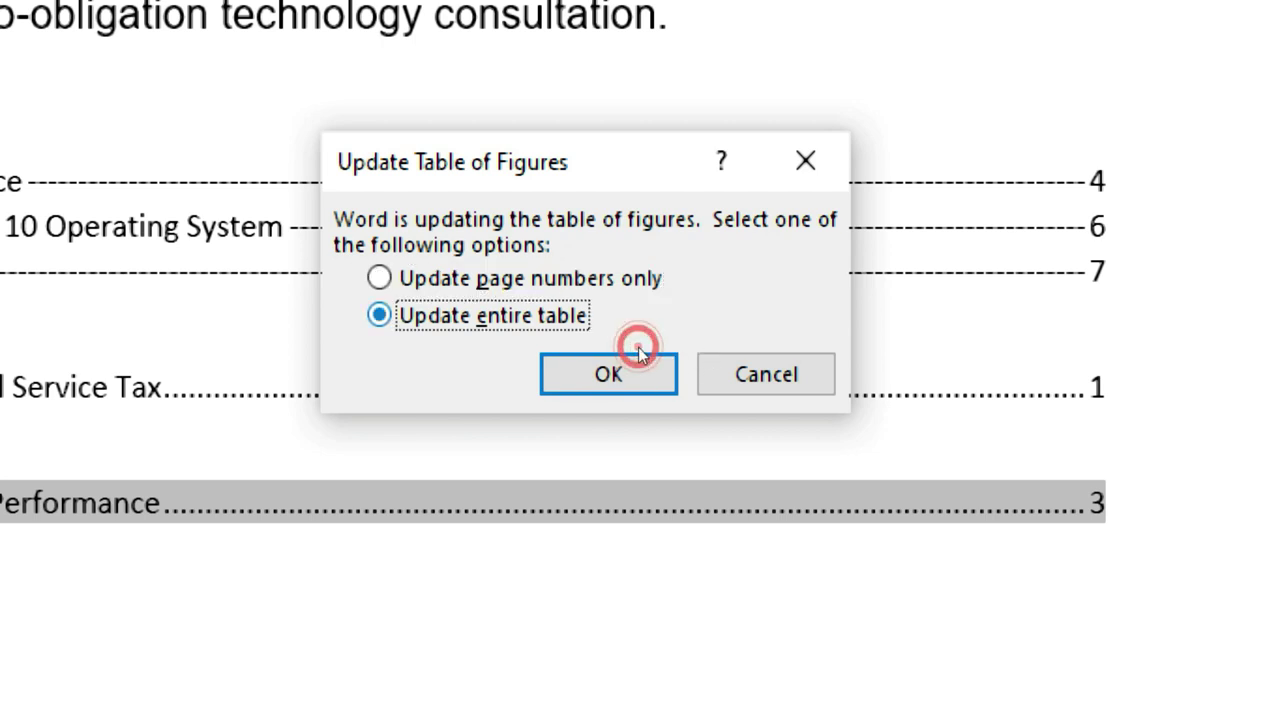
pyautogui.click(730, 376)
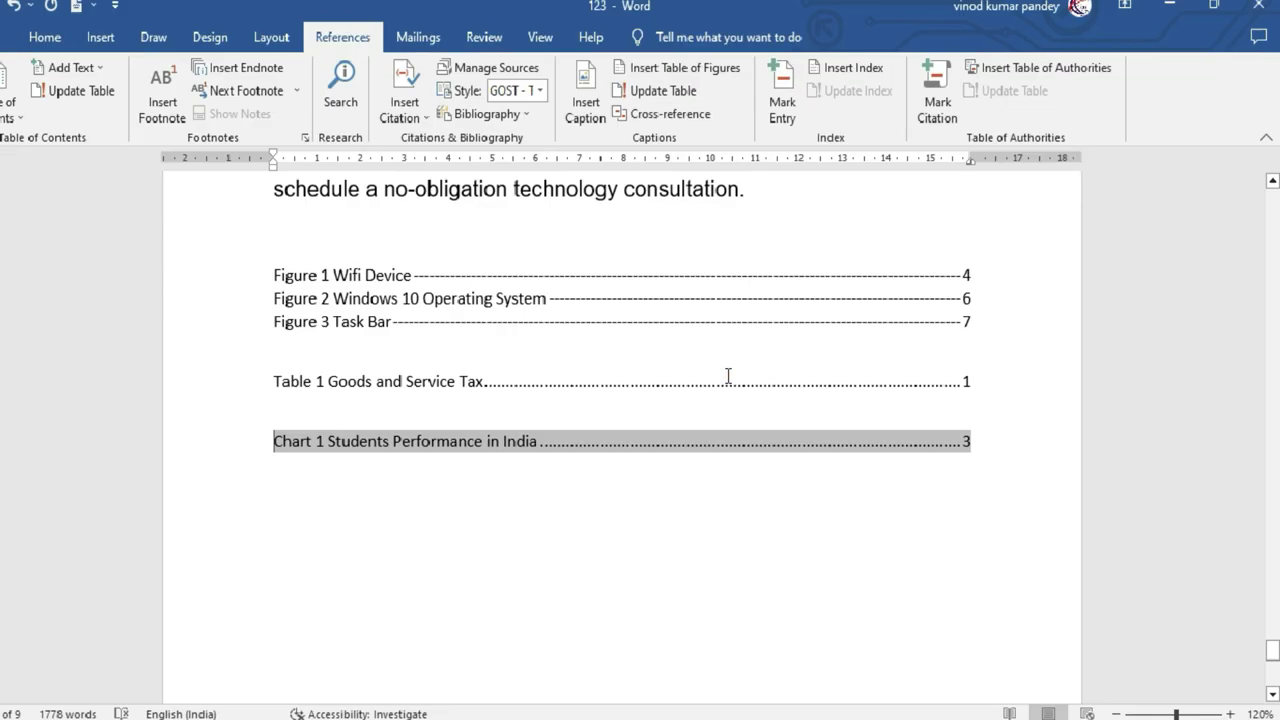
pyautogui.click(490, 506)
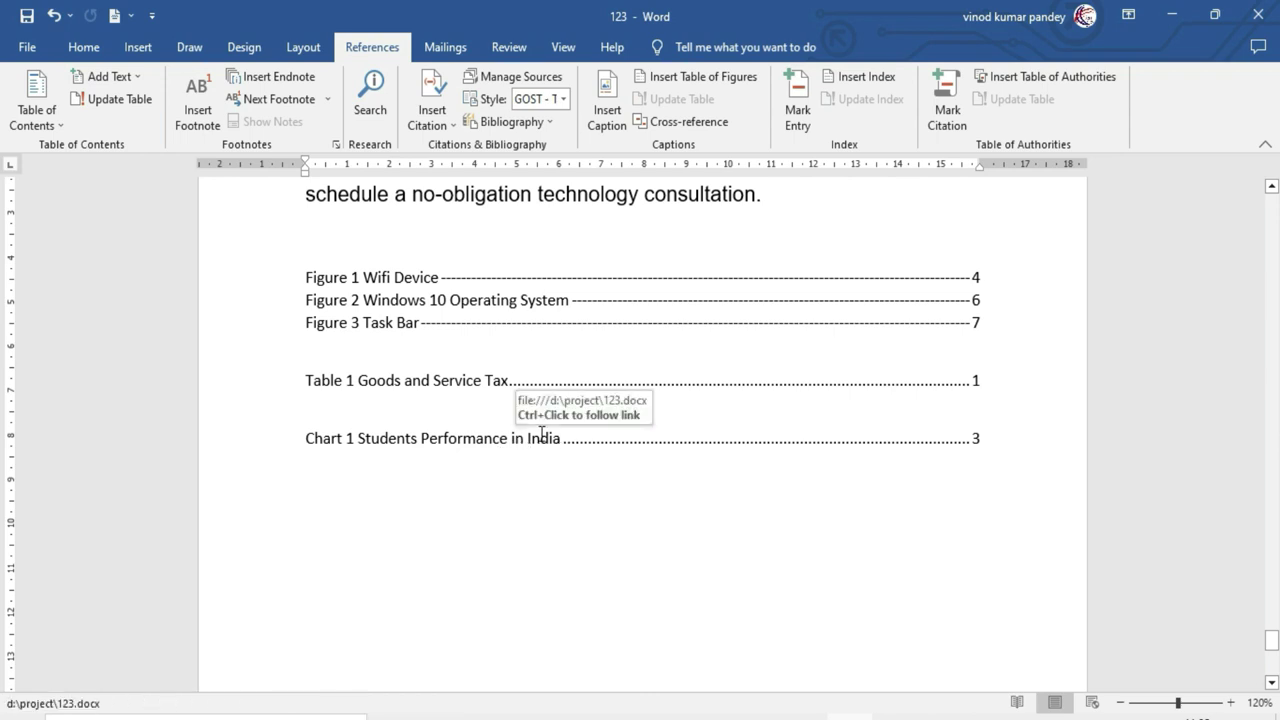
pyautogui.scroll(3, 541, 437)
pyautogui.click(364, 446)
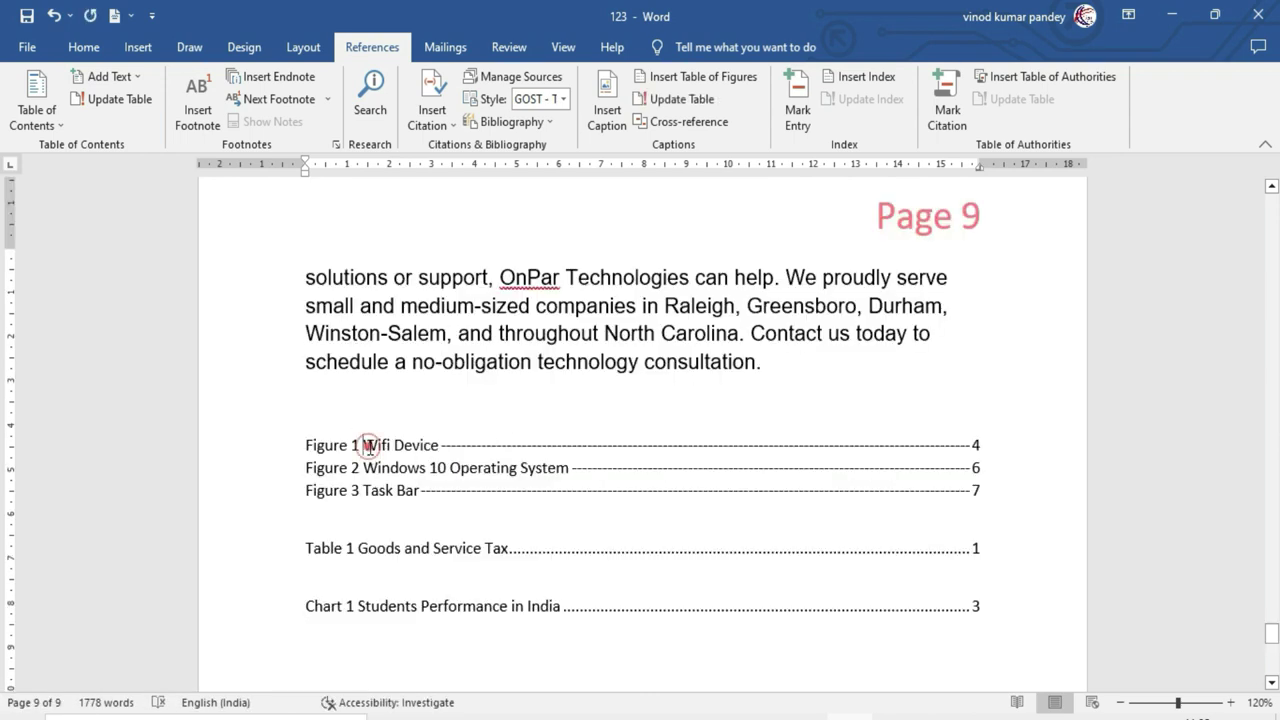
# Step: Add a blank paragraph on the empty line below the Chart 1 entry
pyautogui.click(402, 548)
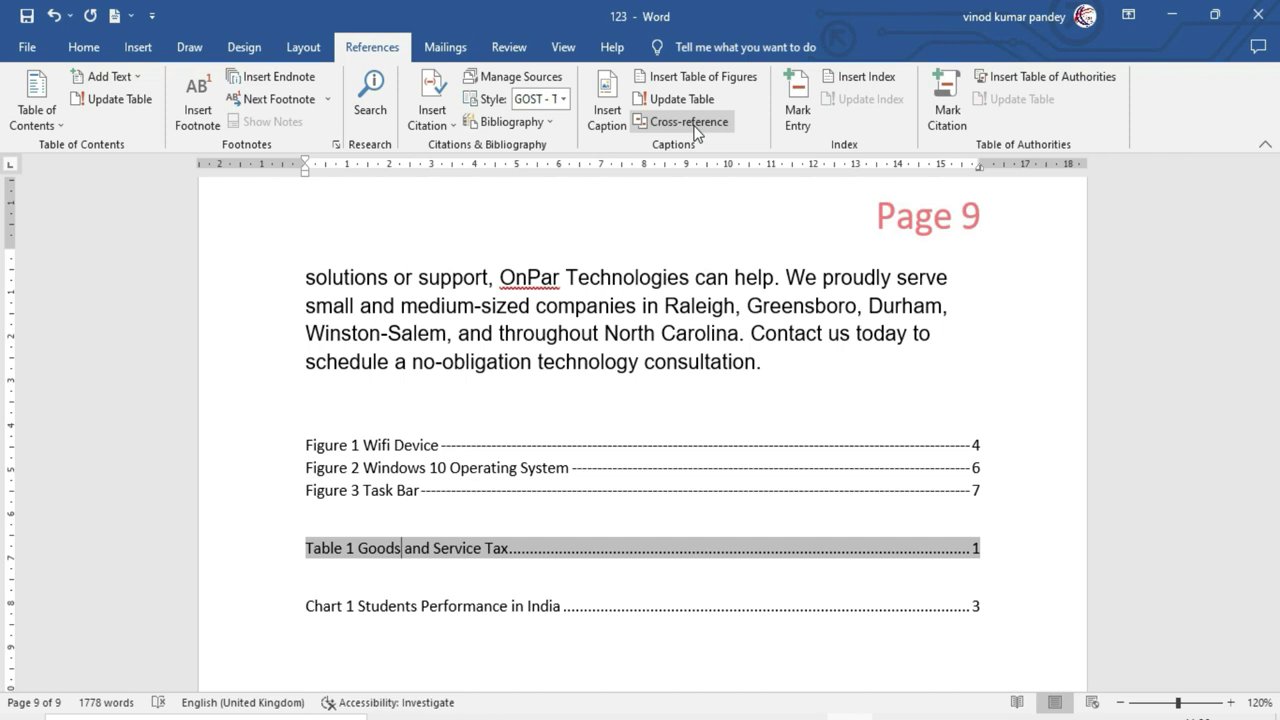
pyautogui.scroll(-3, 491, 523)
pyautogui.click(357, 506)
pyautogui.press('Return')
pyautogui.press('Return')
pyautogui.press('Return')
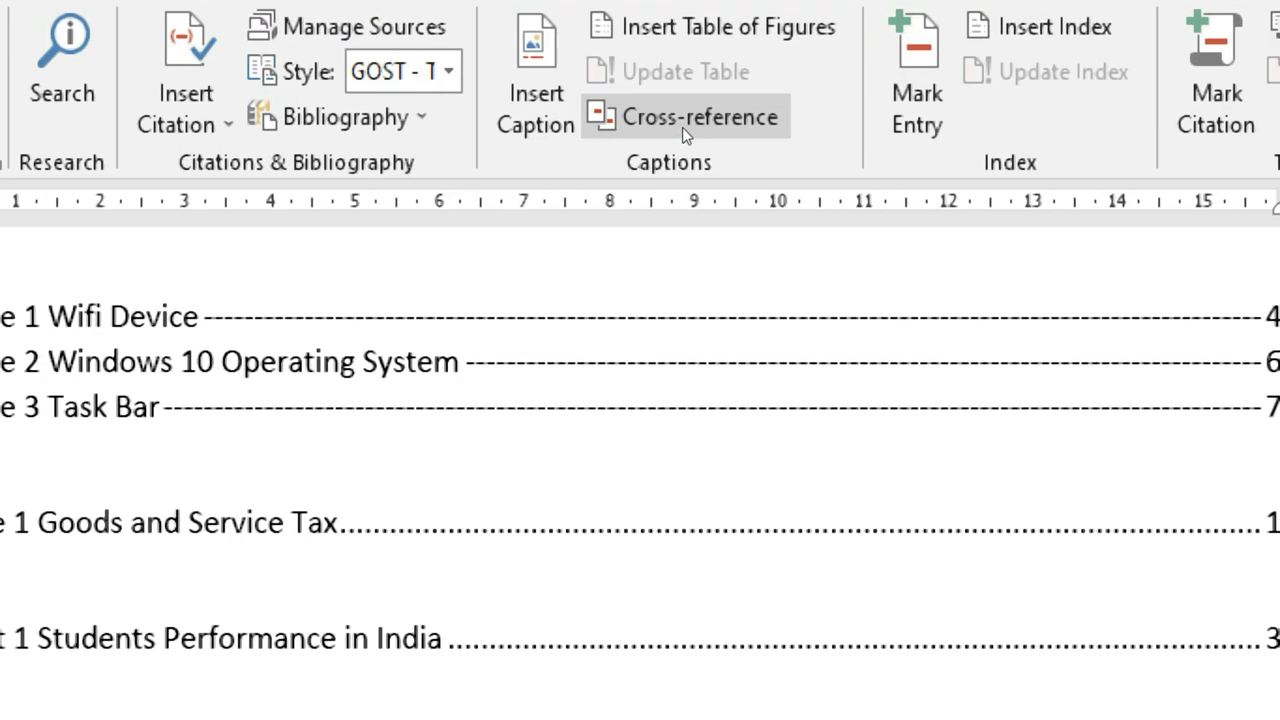
# Step: Bring up the Cross-reference dialog and browse its reference types, landing on Table
pyautogui.click(681, 128)
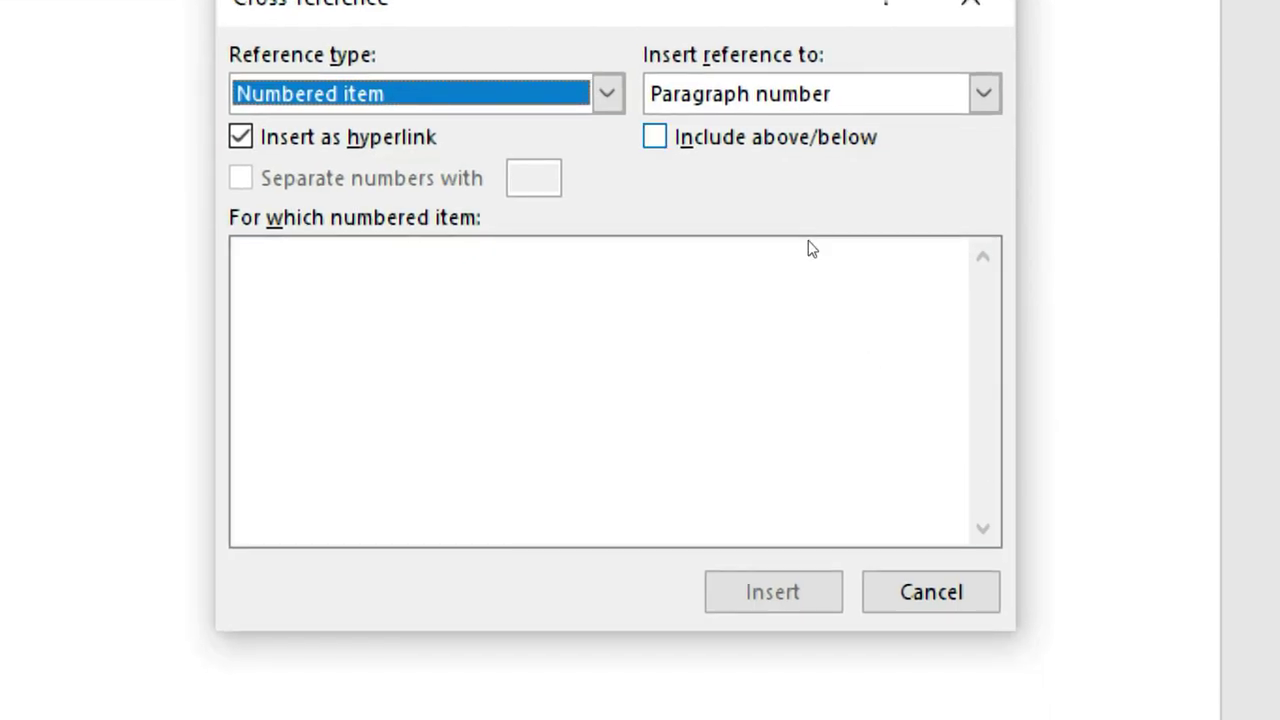
pyautogui.hotkey('alt', 'Down')
pyautogui.press('Down')
pyautogui.press('Down')
pyautogui.press('Down')
pyautogui.press('Down')
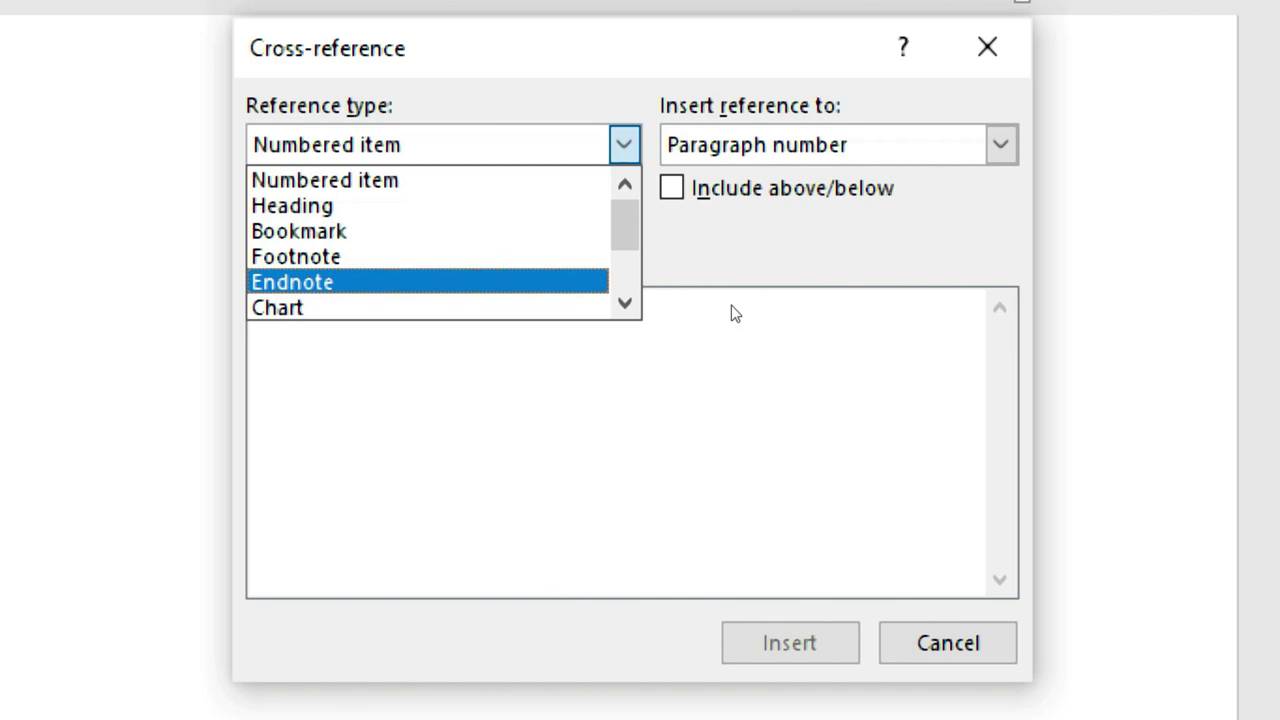
pyautogui.press('Down')
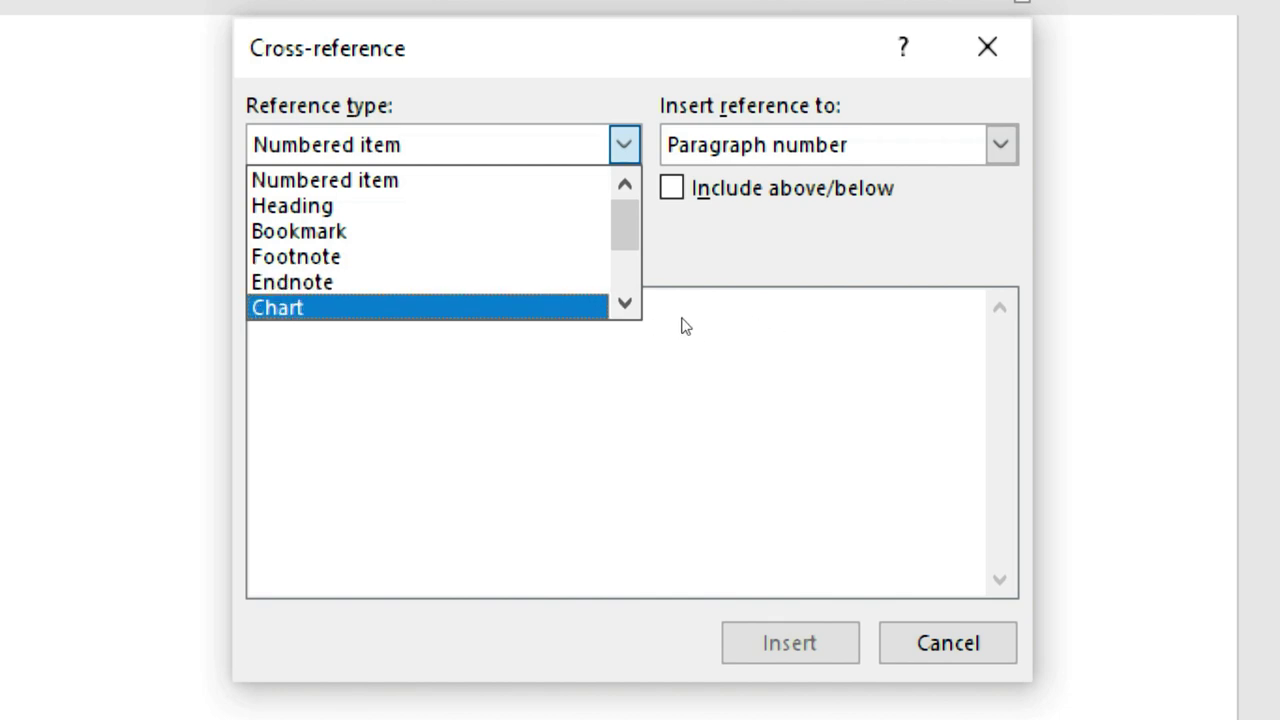
pyautogui.scroll(-1, 778, 323)
pyautogui.scroll(-2, 778, 323)
pyautogui.scroll(-1, 780, 325)
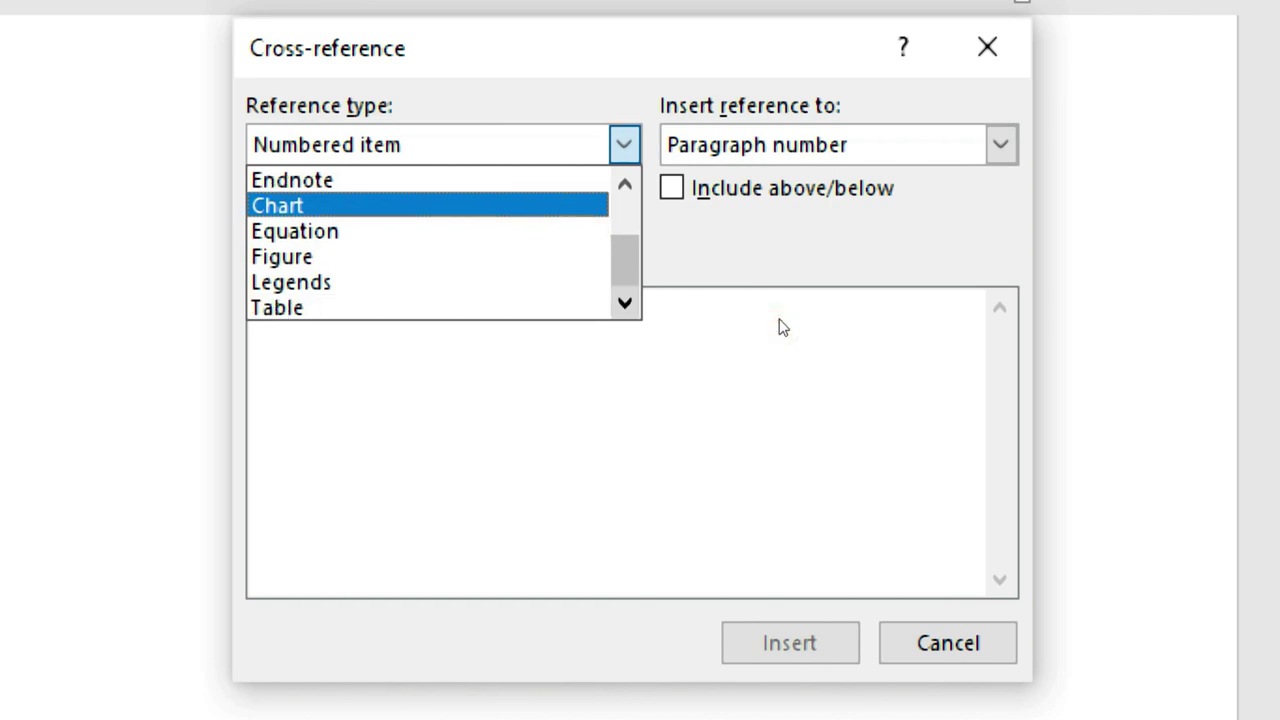
pyautogui.click(647, 330)
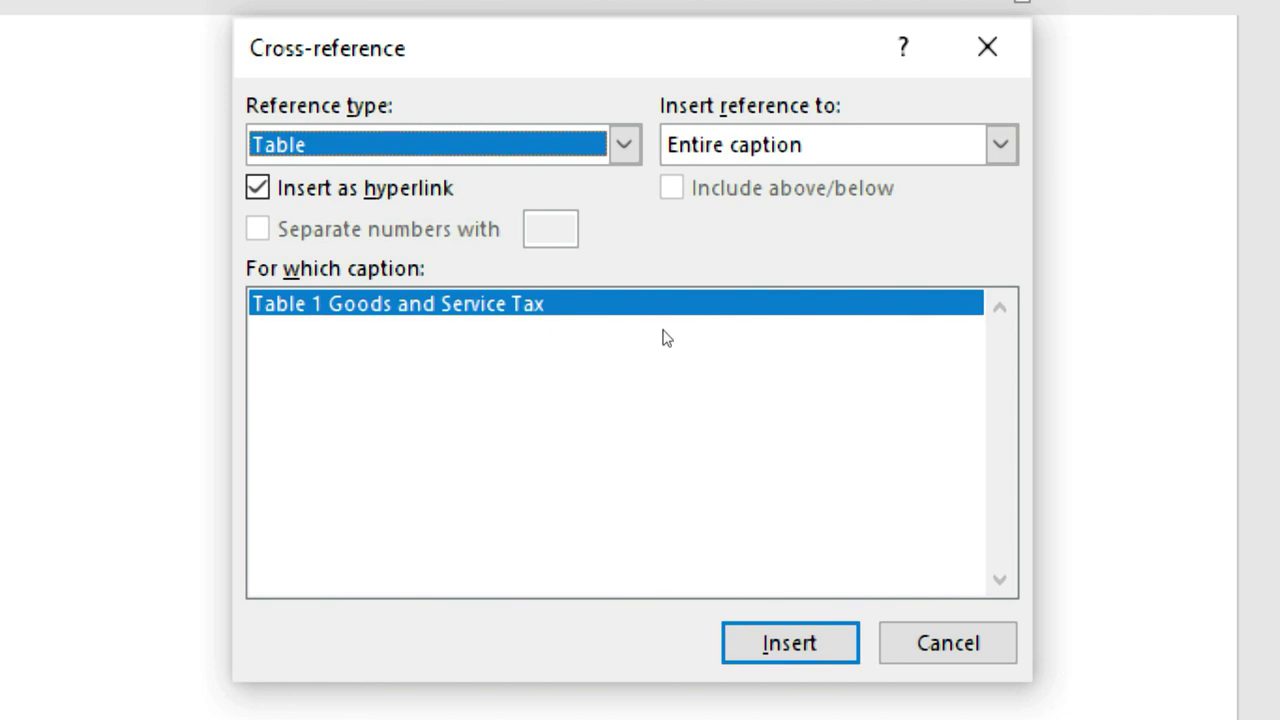
# Step: Switch the reference type to Figure and insert a cross-reference to 'Figure 1 Wifi Device'
pyautogui.hotkey('alt', 'Down')
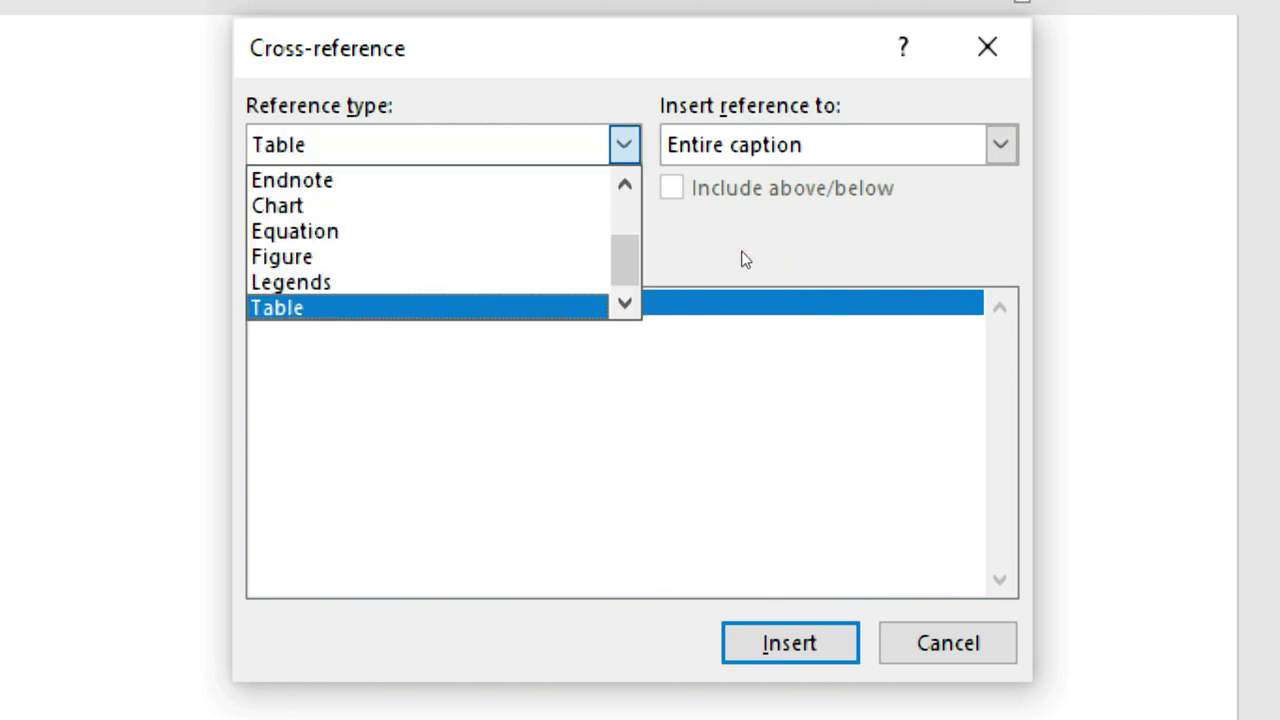
pyautogui.press('Up')
pyautogui.press('Up')
pyautogui.press('Up')
pyautogui.press('Down')
pyautogui.press('Return')
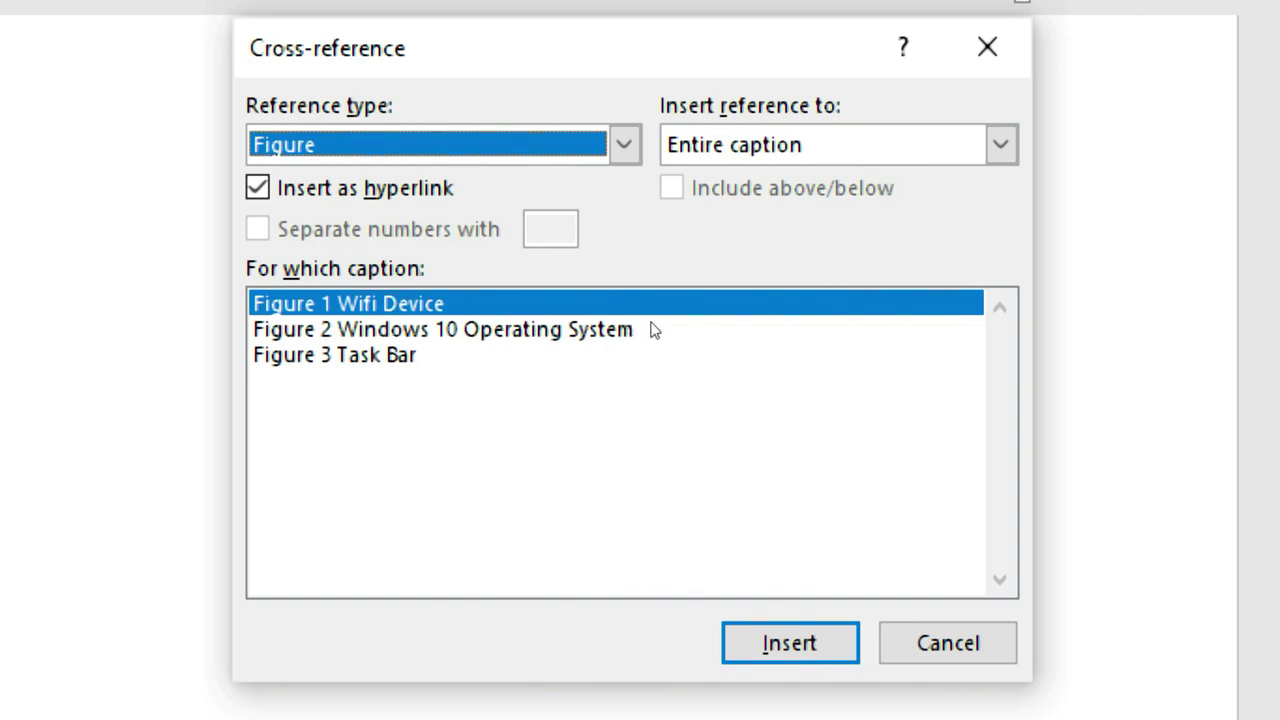
pyautogui.click(650, 325)
pyautogui.press('Return')
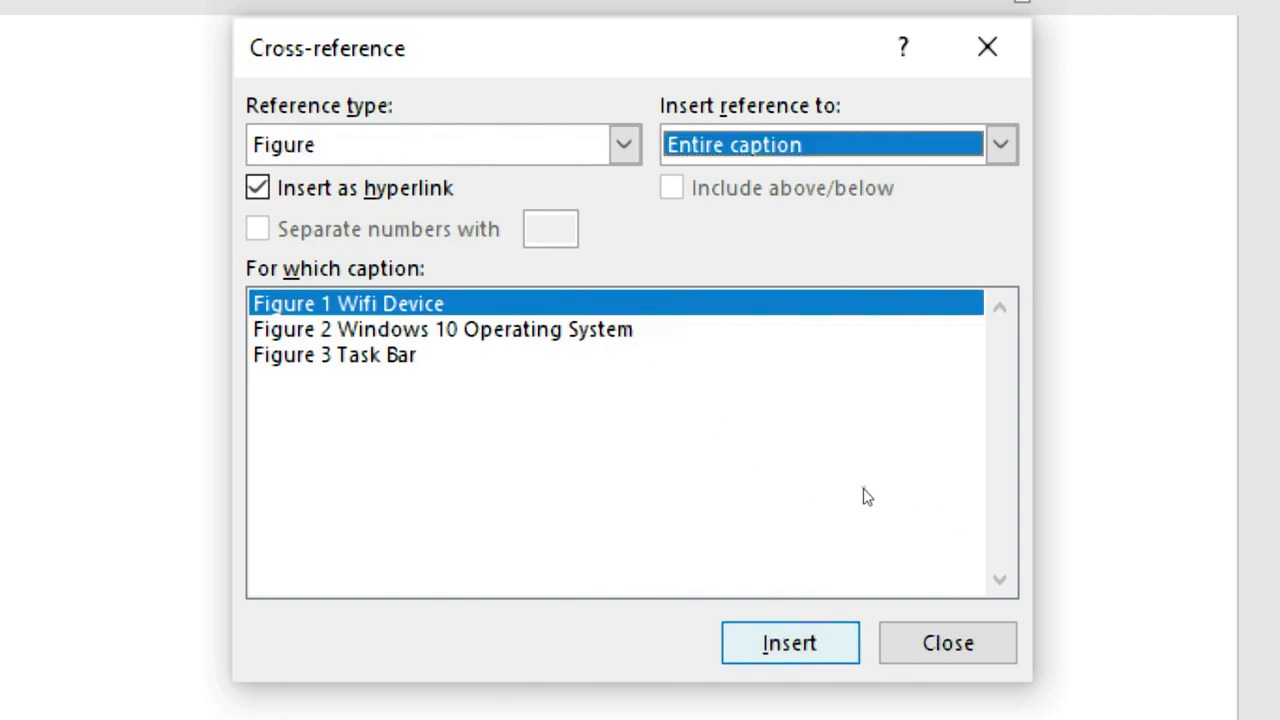
pyautogui.press('Escape')
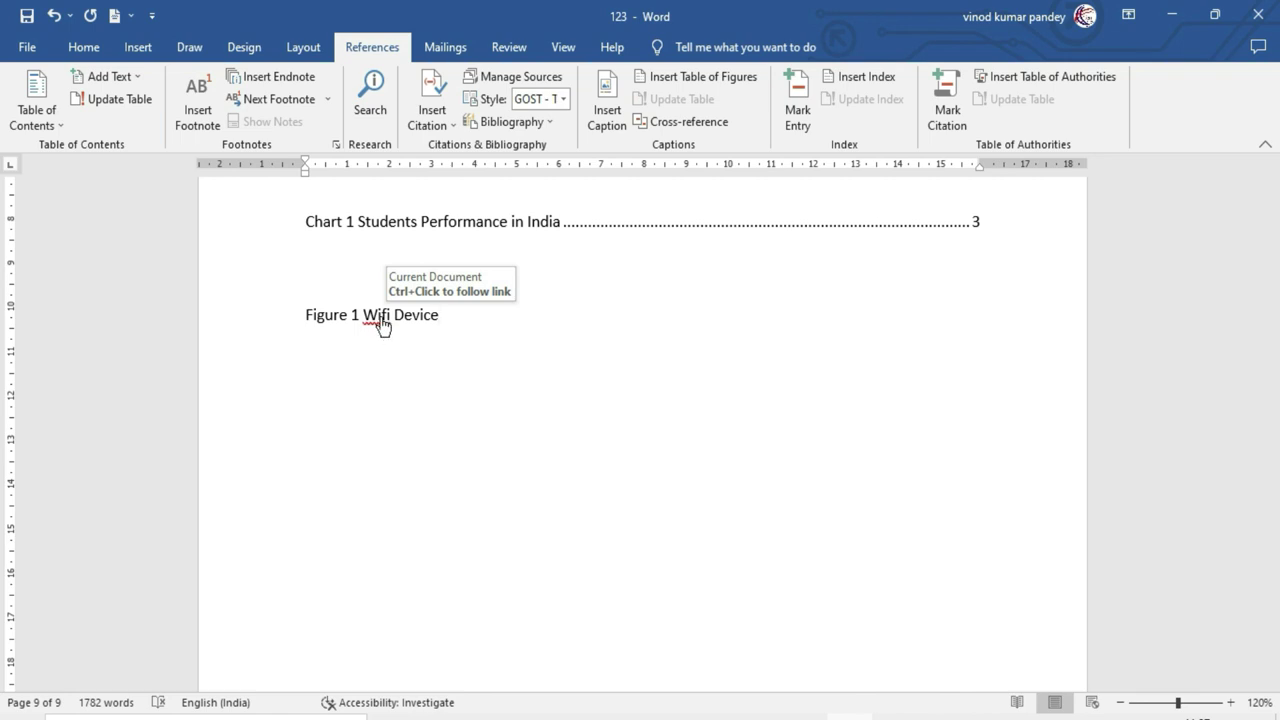
# Step: Follow the inserted Figure 1 Wifi Device link to the router picture on page 4
pyautogui.tripleClick(381, 322)
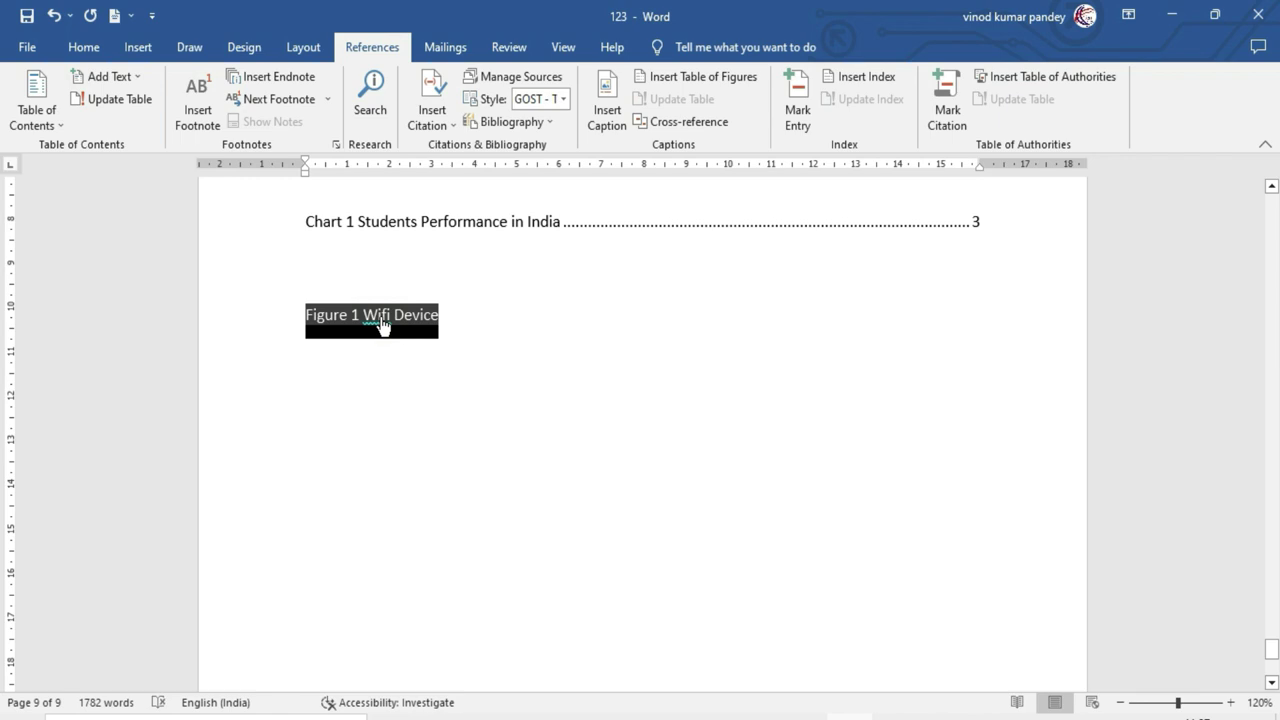
pyautogui.keyDown('ctrl'); pyautogui.click(381, 322); pyautogui.keyUp('ctrl')
pyautogui.scroll(4, 467, 311)
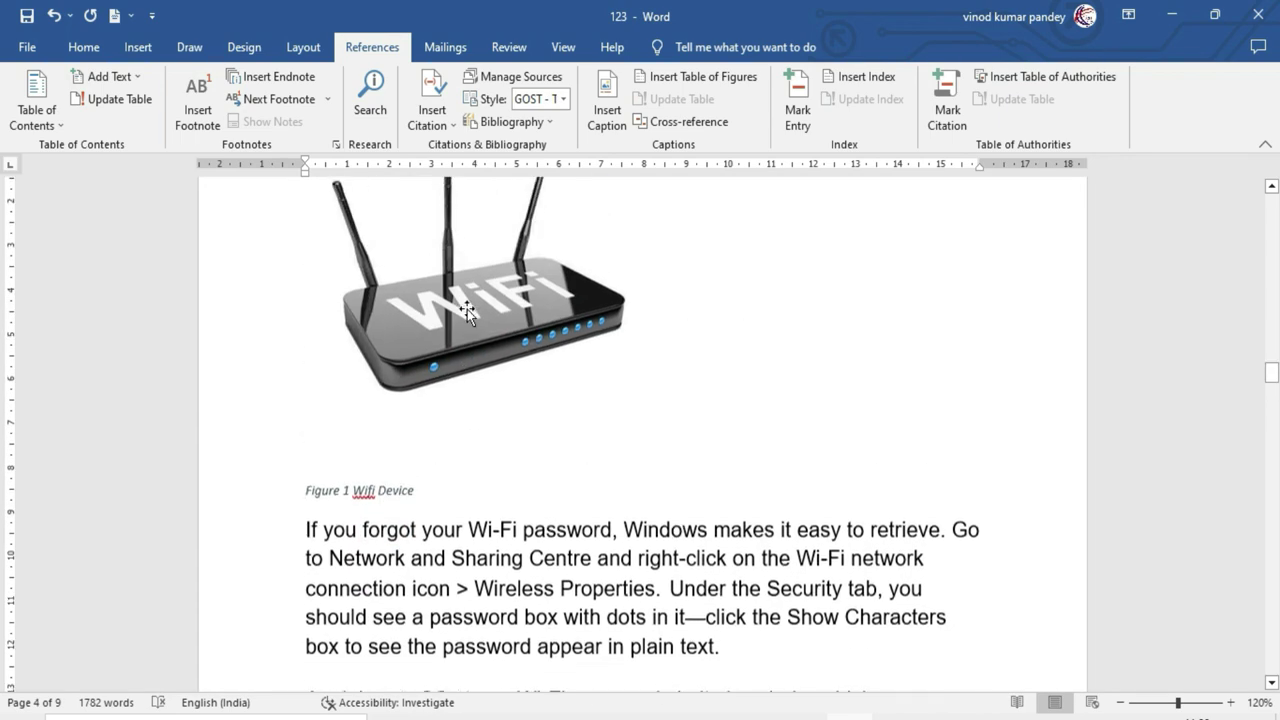
pyautogui.scroll(1, 467, 311)
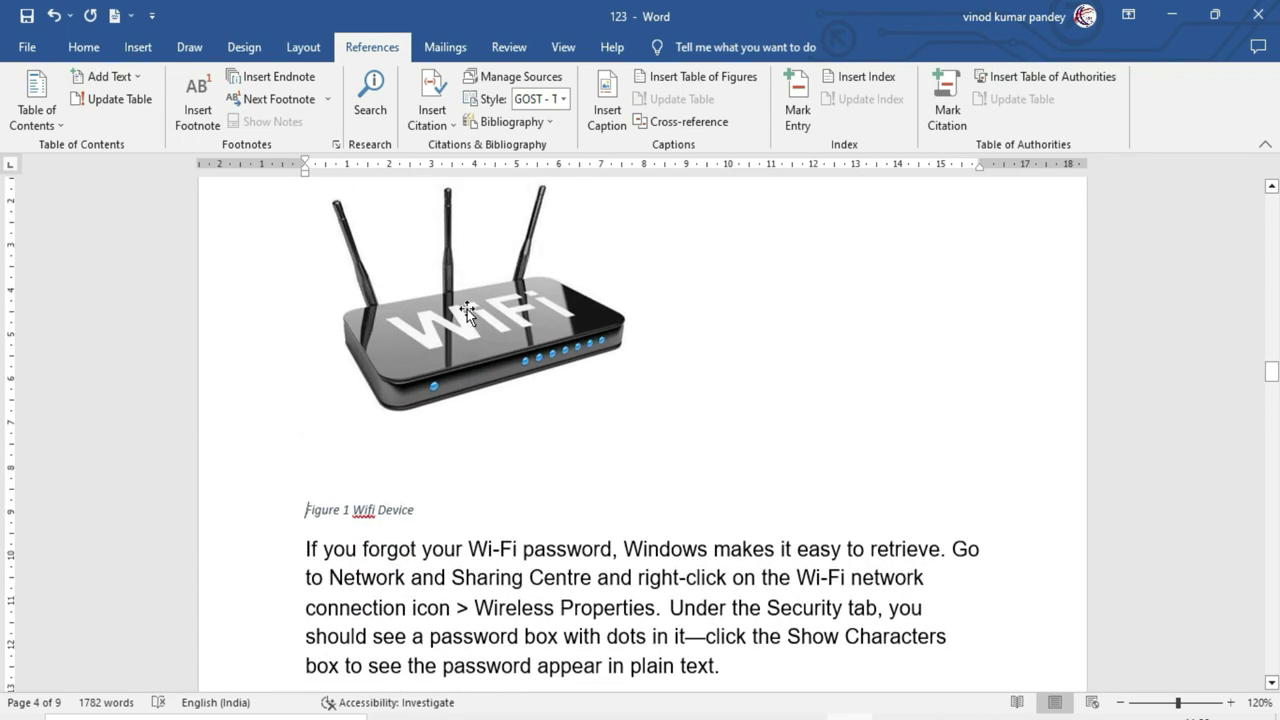